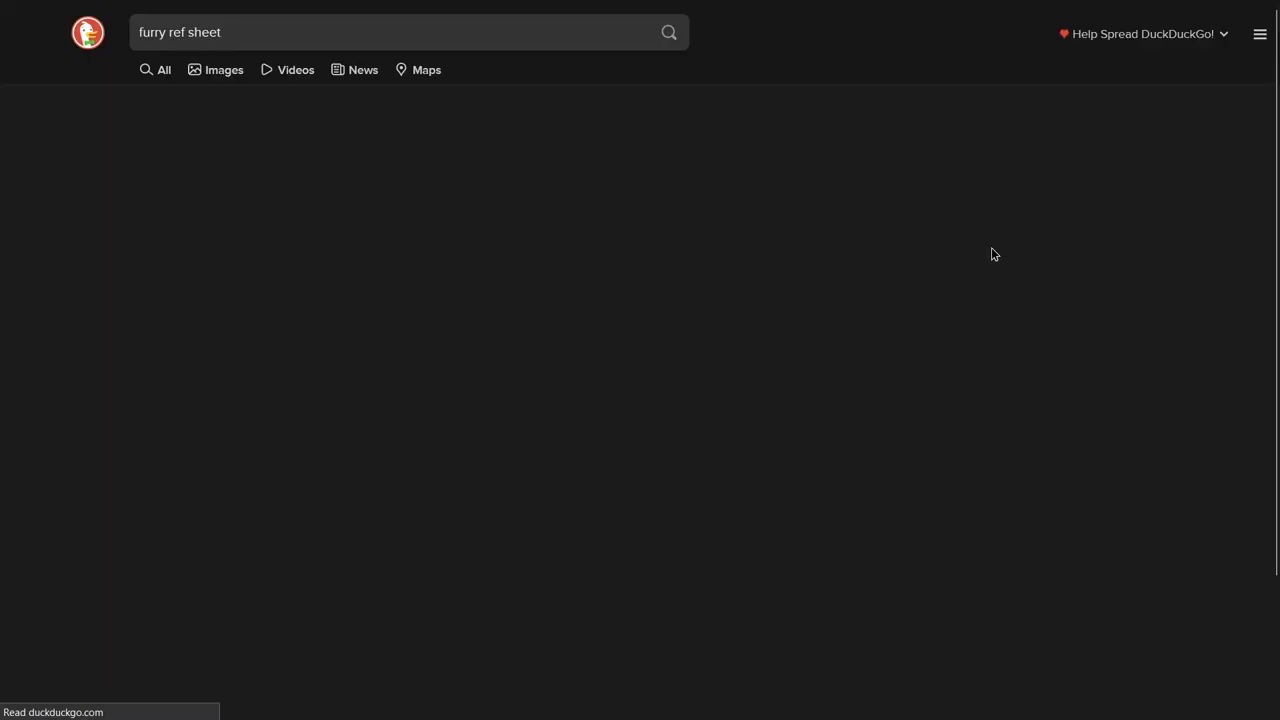
# - Show the image results for the furry ref sheet search and browse the reference sheets
pyautogui.click(222, 69)
pyautogui.scroll(-3, 924, 494)
pyautogui.scroll(-5, 924, 494)
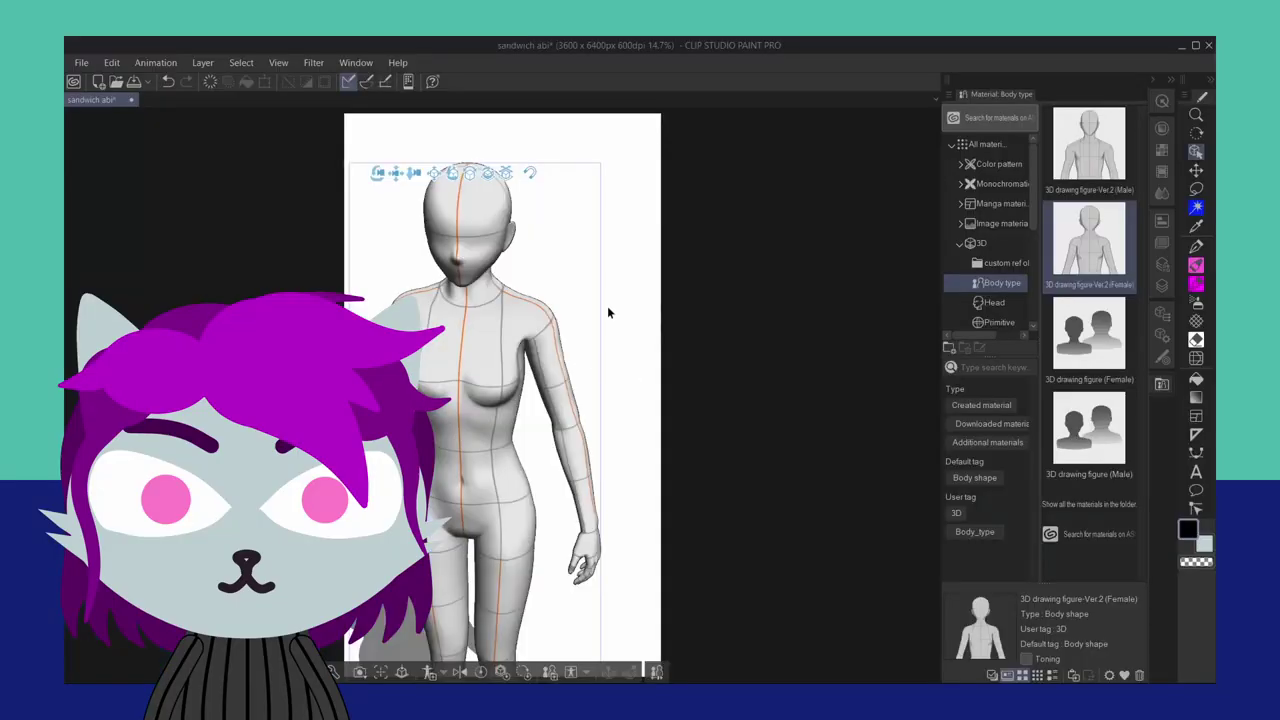
# - In Clip Studio Paint, reframe the female 3D drawing figure and adjust its full-body shape
pyautogui.moveTo(609, 306)
pyautogui.mouseDown()
pyautogui.moveTo(686, 251)
pyautogui.moveTo(703, 266)
pyautogui.moveTo(564, 281)
pyautogui.moveTo(497, 140)
pyautogui.moveTo(520, 123)
pyautogui.mouseUp()
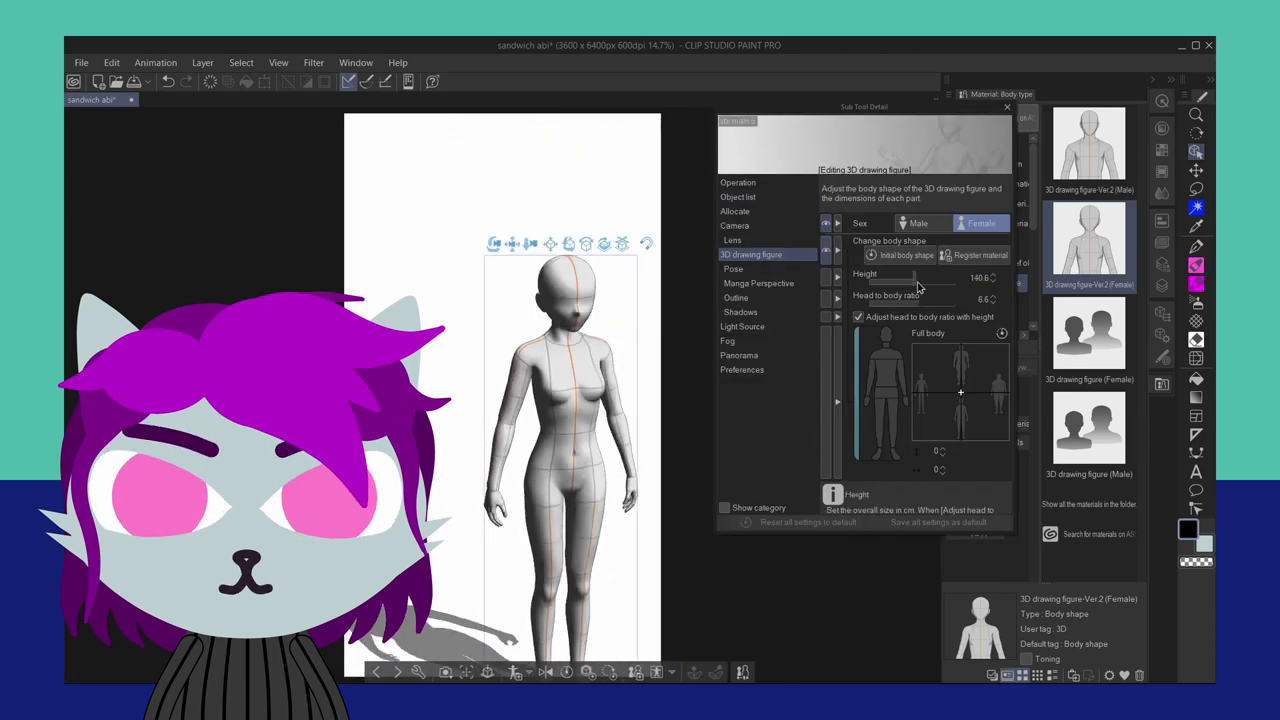
pyautogui.moveTo(960, 392); pyautogui.dragTo(969, 386)
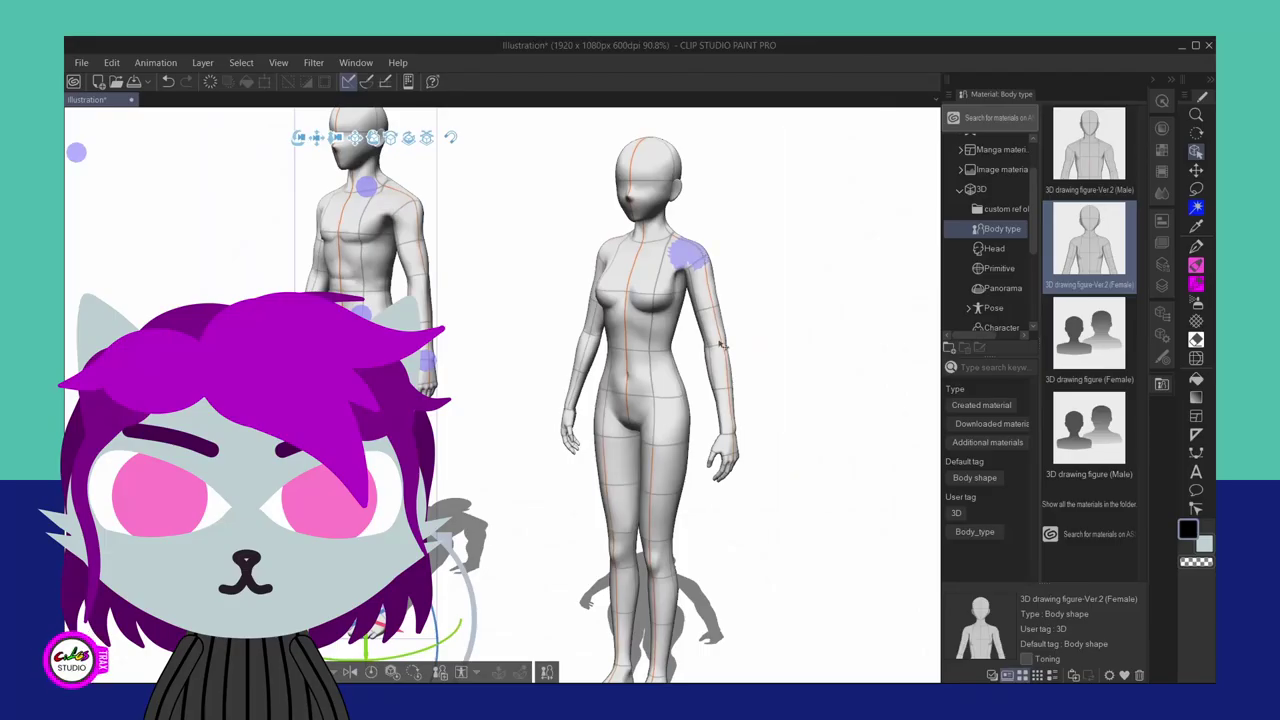
# - Apply the saved body shape material abi main 5 to the female 3D drawing figure
pyautogui.click(749, 408)
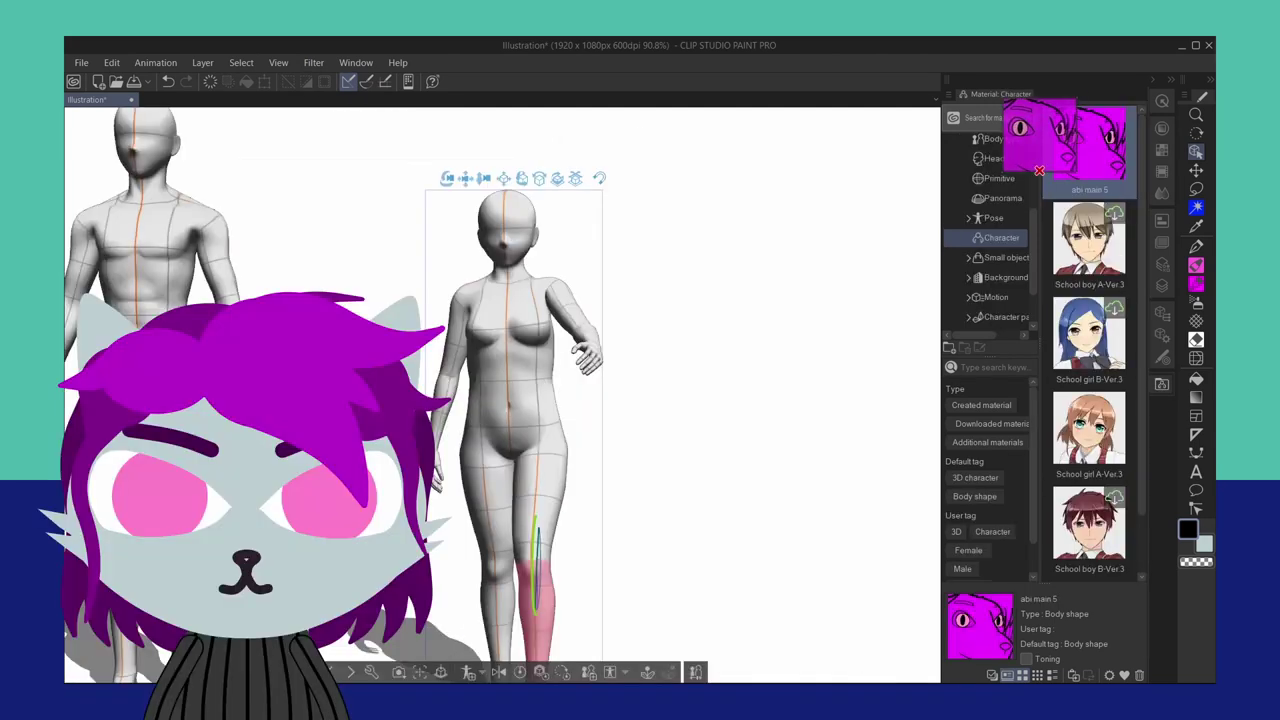
pyautogui.moveTo(1089, 143); pyautogui.dragTo(801, 340)
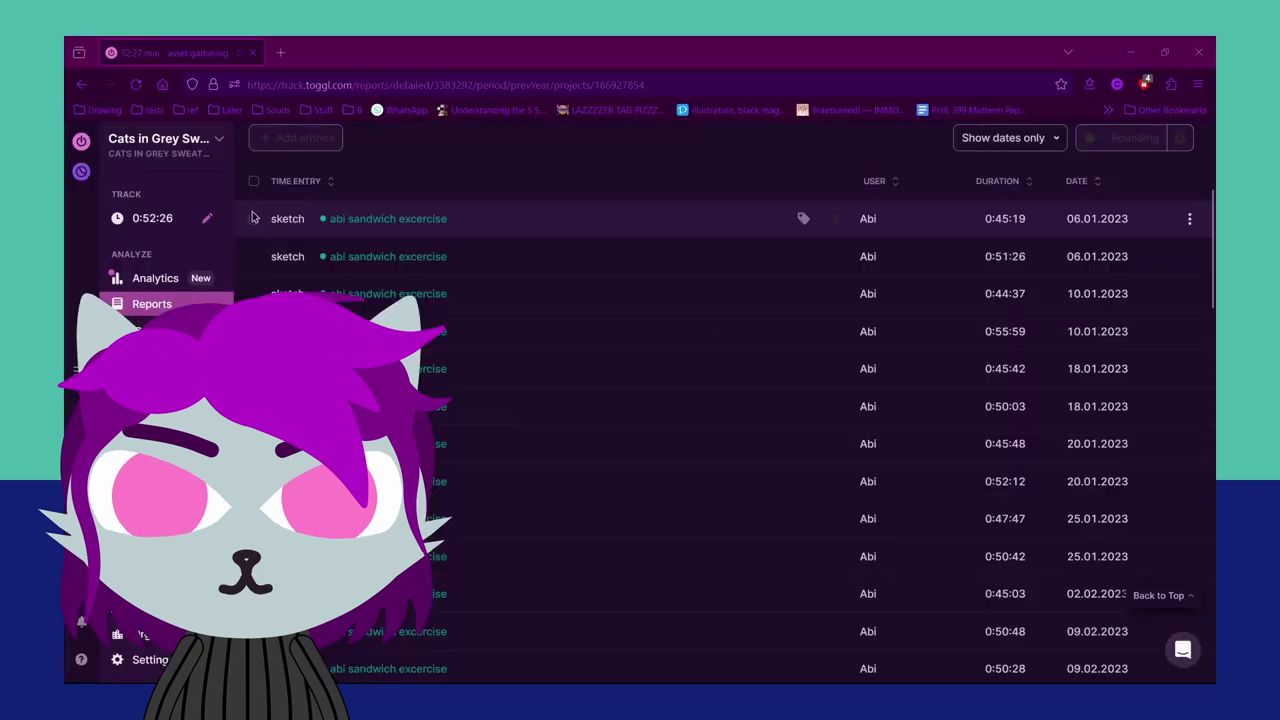
# - Examine the character's leg line art, and review the project's time summary report in Toggl Track
pyautogui.moveTo(330, 240)
pyautogui.mouseDown()
pyautogui.moveTo(327, 284)
pyautogui.moveTo(494, 517)
pyautogui.moveTo(751, 631)
pyautogui.moveTo(751, 675)
pyautogui.mouseUp()
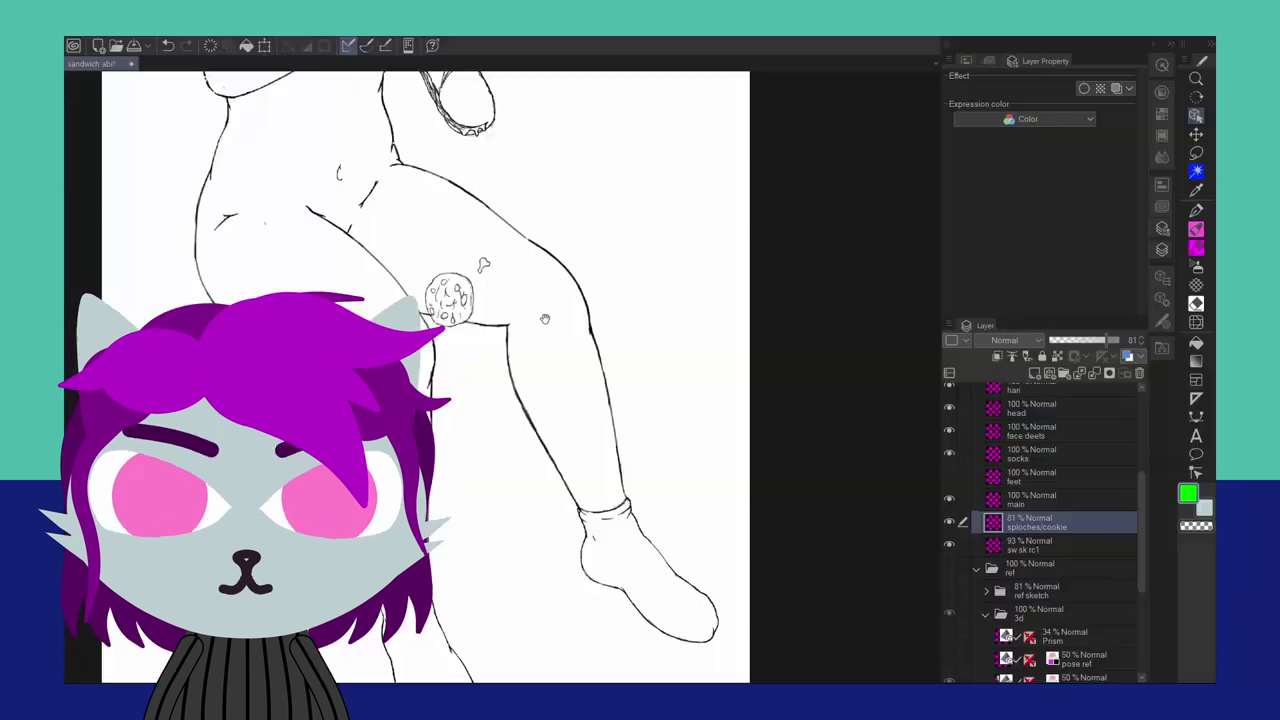
pyautogui.moveTo(545, 318); pyautogui.dragTo(706, 687)
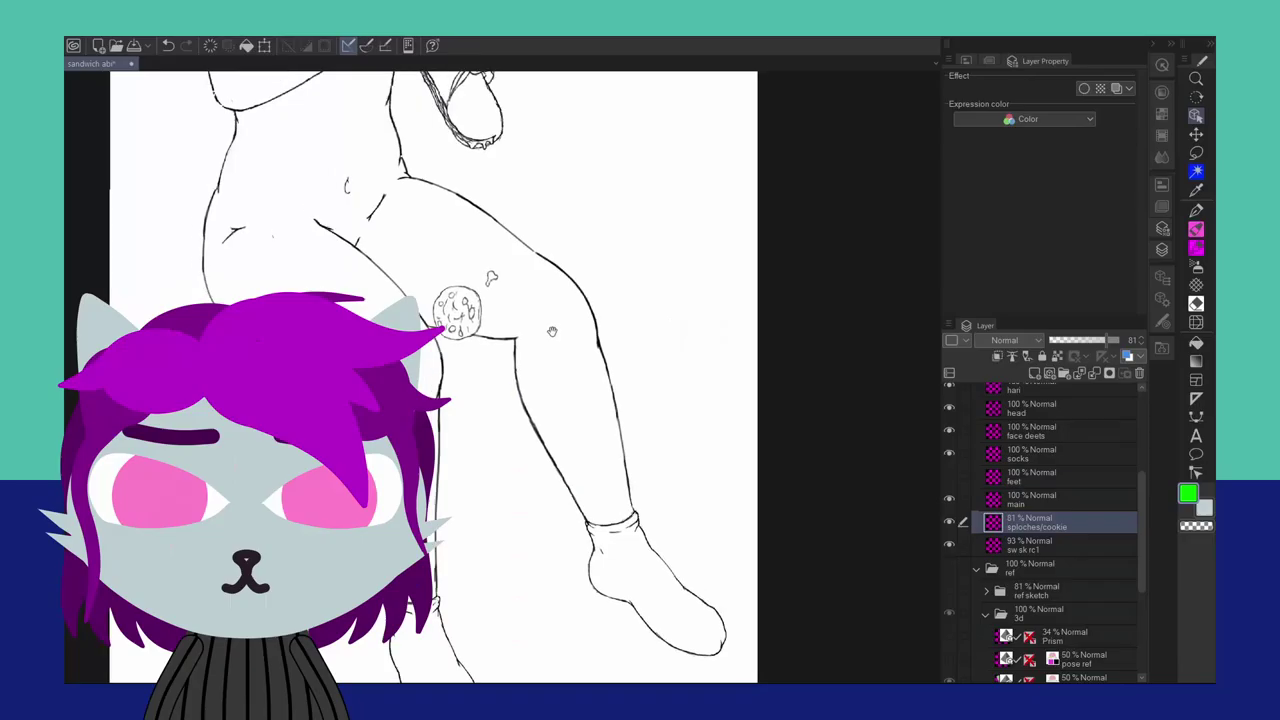
pyautogui.moveTo(551, 309)
pyautogui.mouseDown()
pyautogui.moveTo(685, 621)
pyautogui.moveTo(702, 695)
pyautogui.mouseUp()
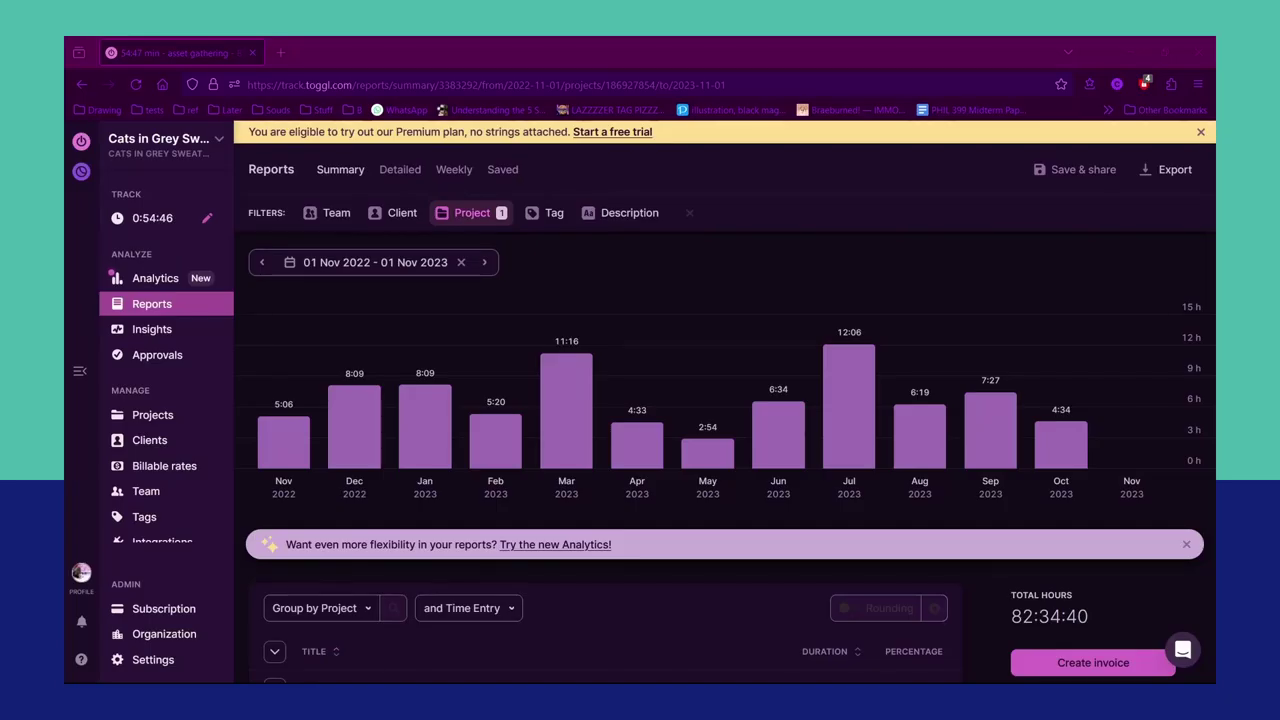
pyautogui.scroll(-5, 853, 529)
pyautogui.scroll(-2, 856, 529)
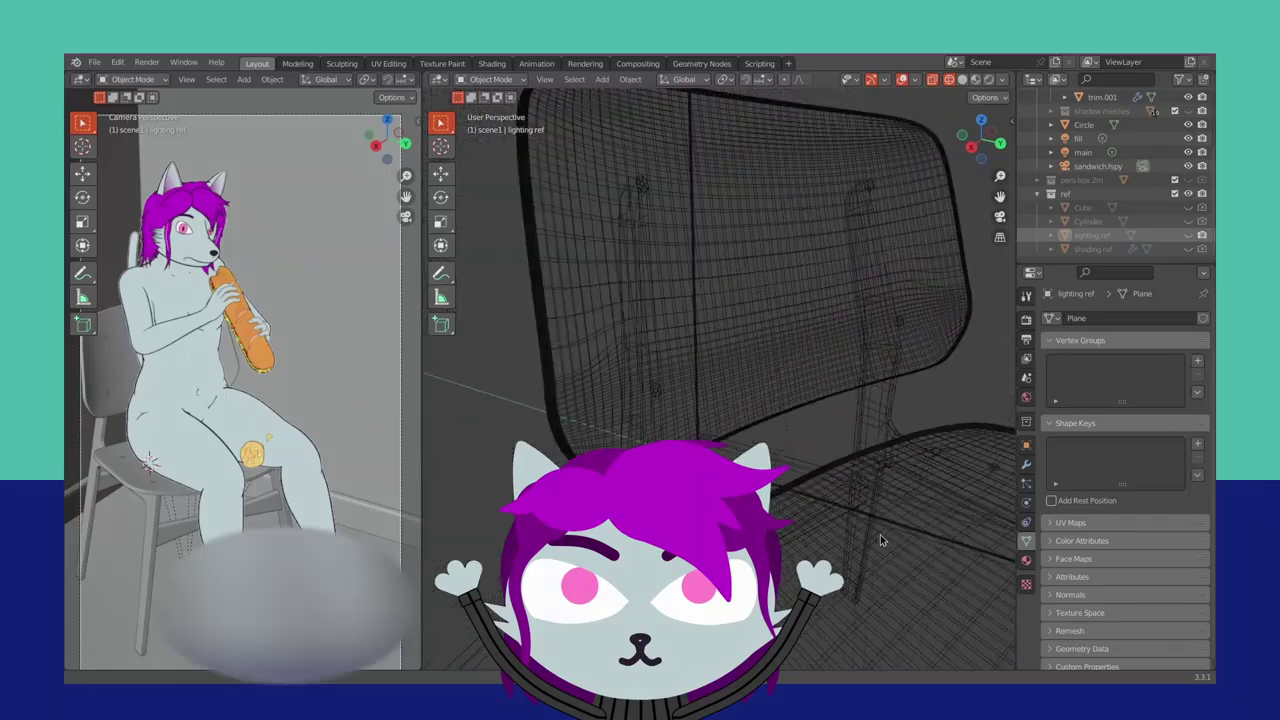
pyautogui.moveTo(880, 534); pyautogui.dragTo(951, 431)
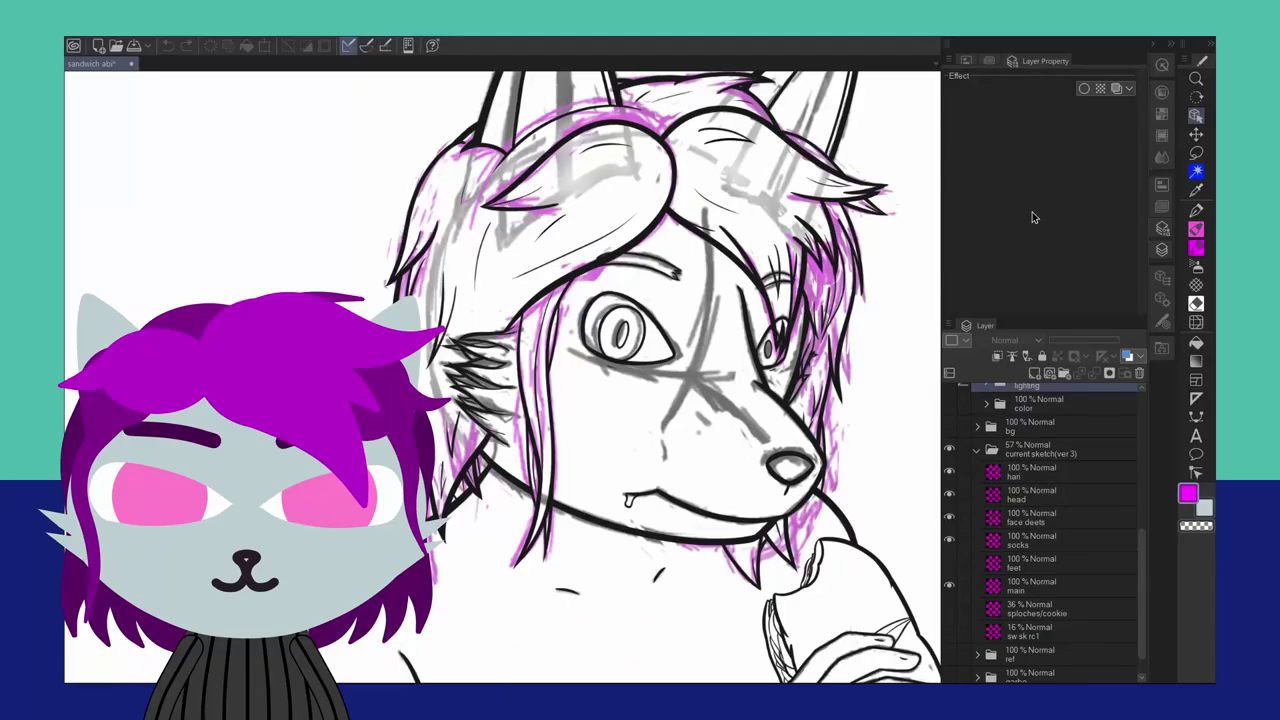
pyautogui.scroll(2, 685, 340)
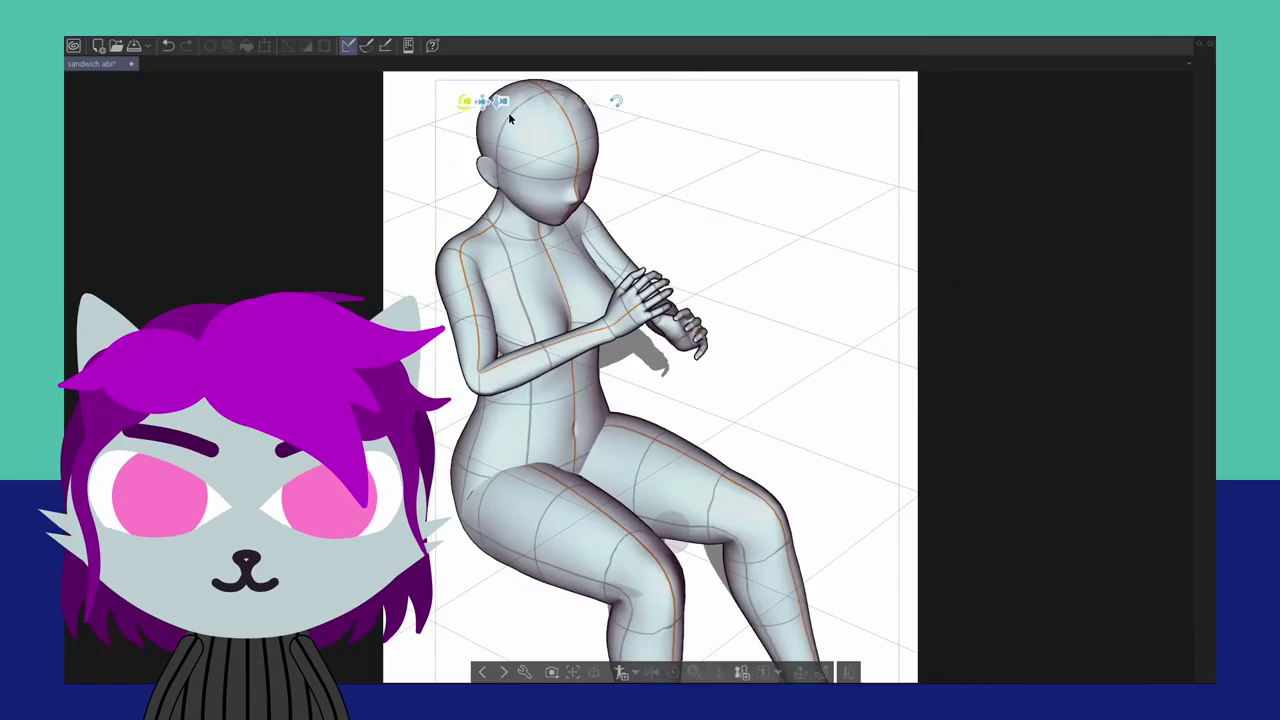
pyautogui.moveTo(508, 112); pyautogui.dragTo(628, 64)
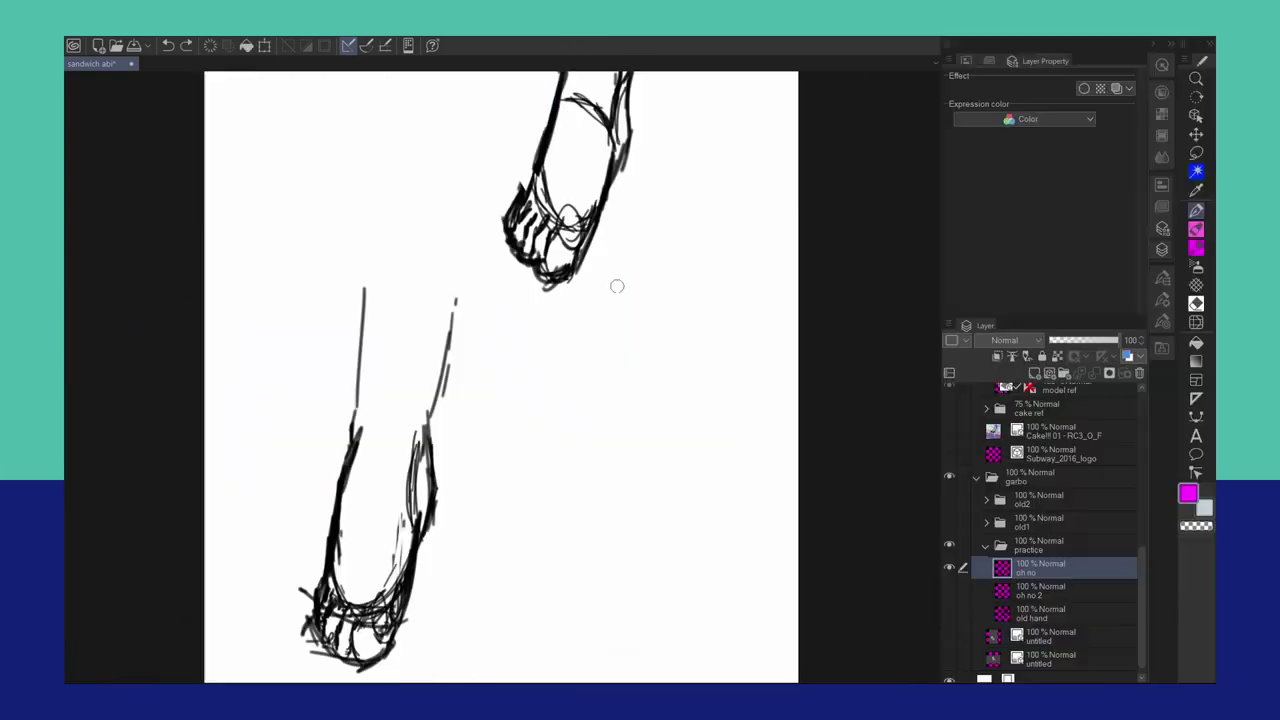
# - Sketch practice strokes beside the two feet on the oh no layer in Clip Studio Paint
pyautogui.moveTo(598, 262); pyautogui.dragTo(700, 285)
pyautogui.moveTo(706, 236); pyautogui.dragTo(716, 284)
pyautogui.moveTo(465, 535)
pyautogui.mouseDown()
pyautogui.moveTo(525, 560)
pyautogui.moveTo(604, 524)
pyautogui.mouseUp()
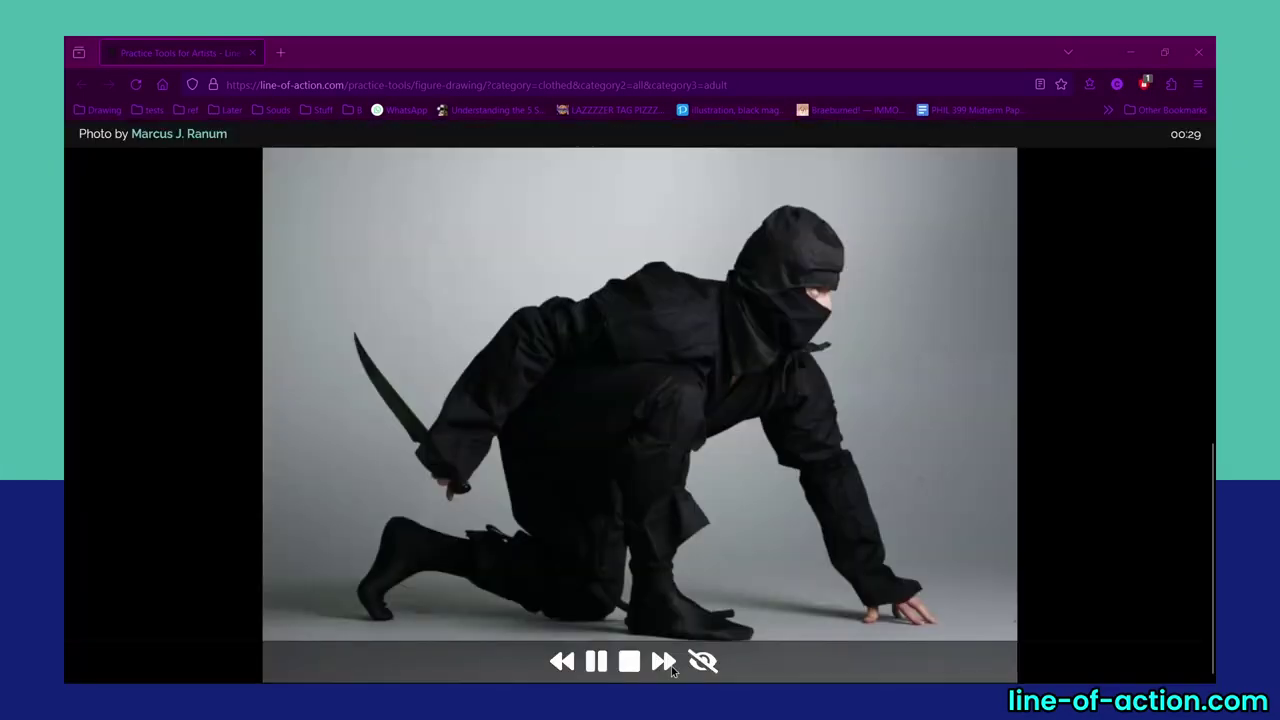
# - Skip through the clothed figure-drawing reference photos on line-of-action.com
pyautogui.click(663, 661)
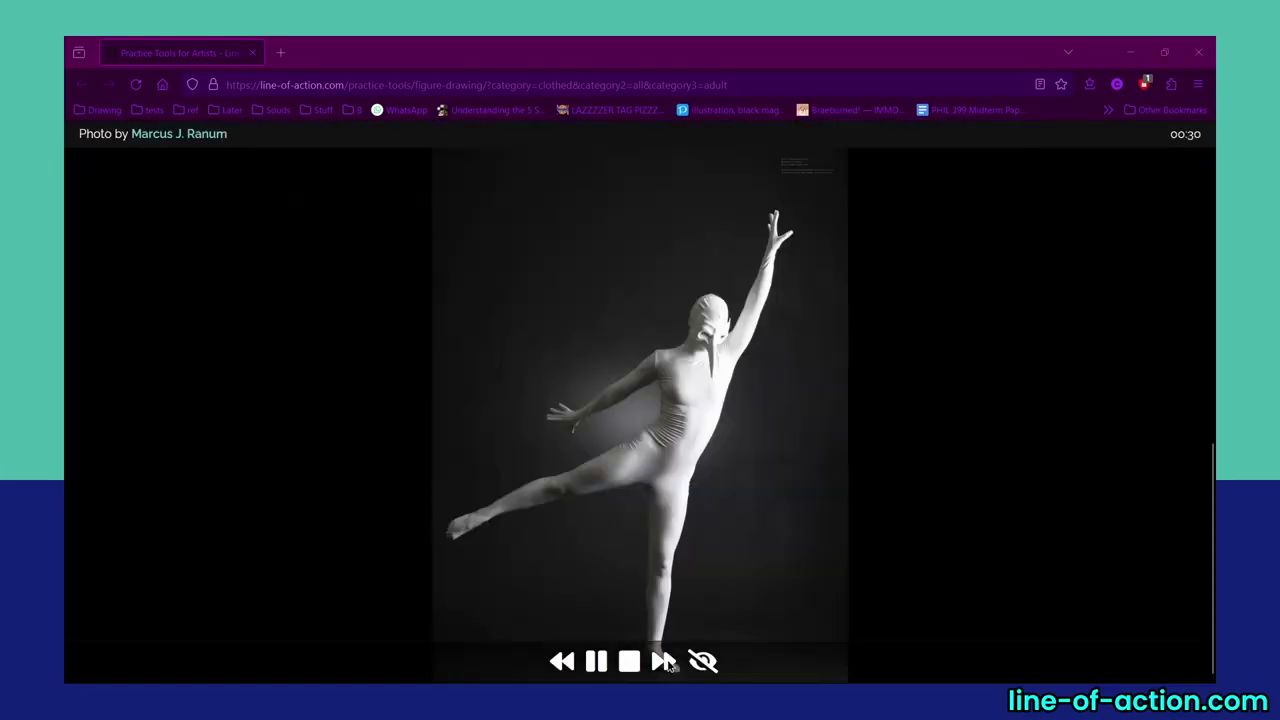
pyautogui.click(663, 661)
pyautogui.click(663, 661)
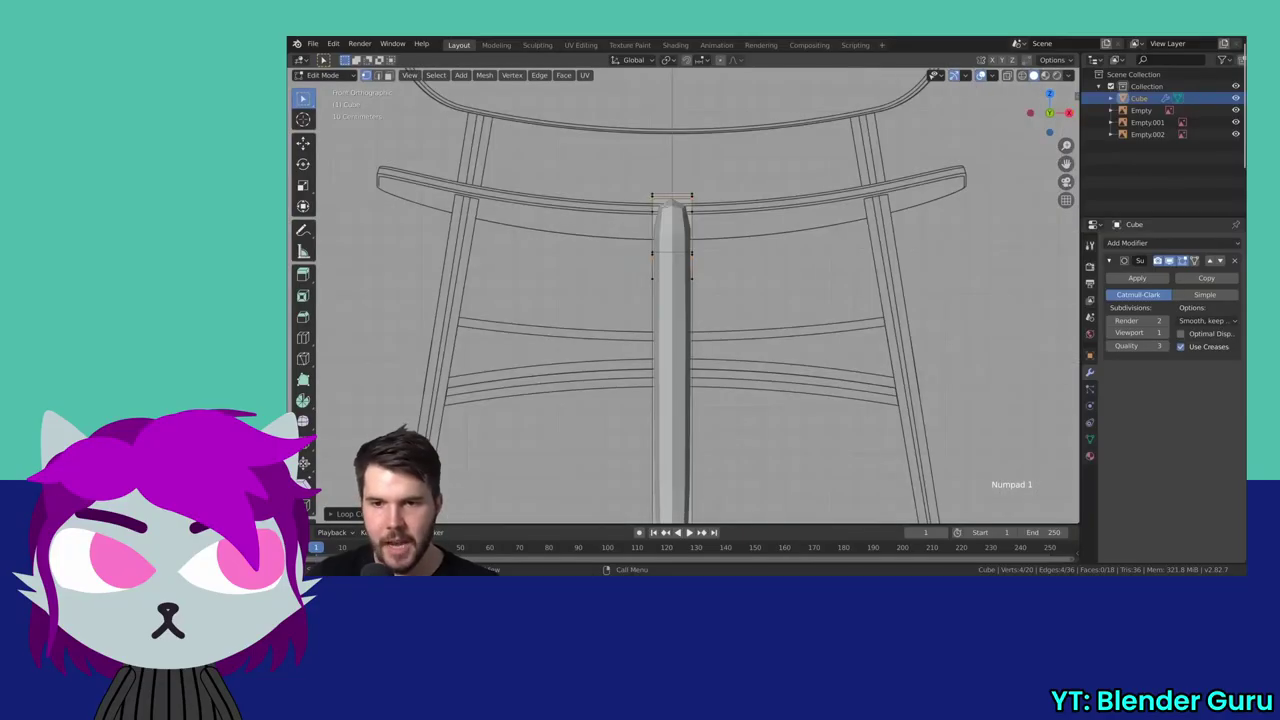
# - In Blender's wireframe side view, slide the seat rail's vertical edge loop to where the inner corner curve begins
pyautogui.press('z')
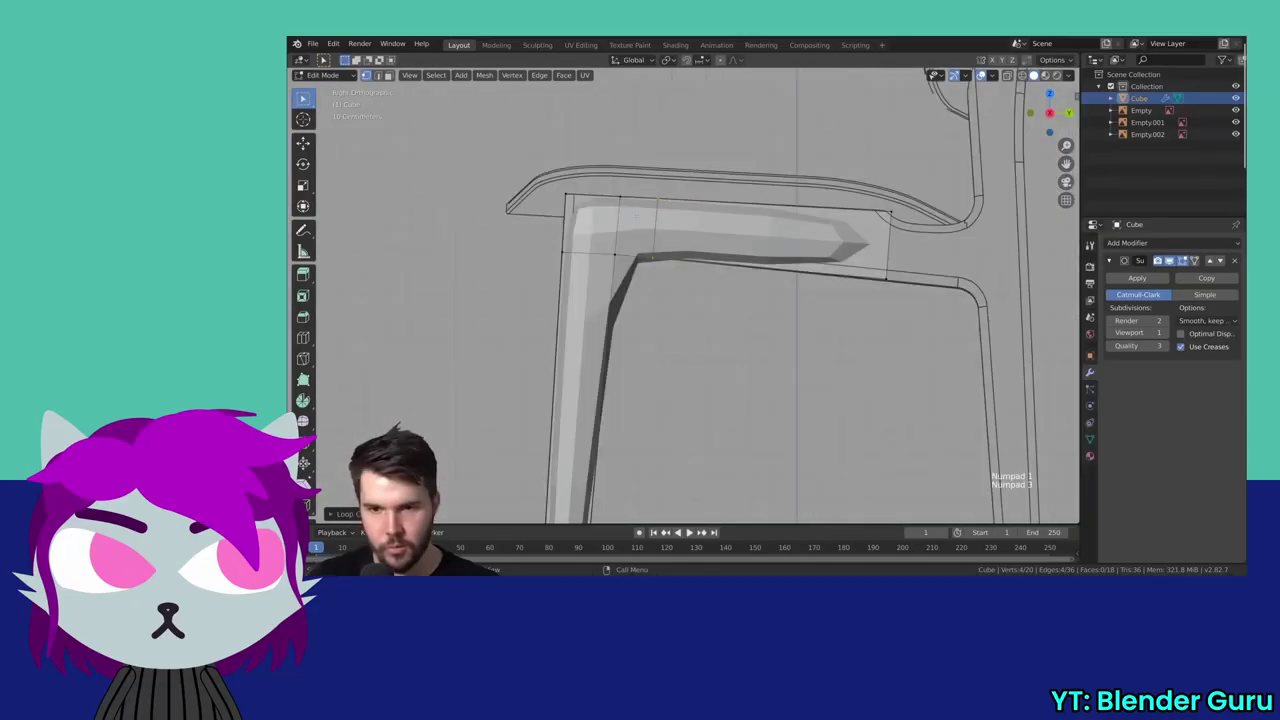
pyautogui.scroll(4, 618, 224)
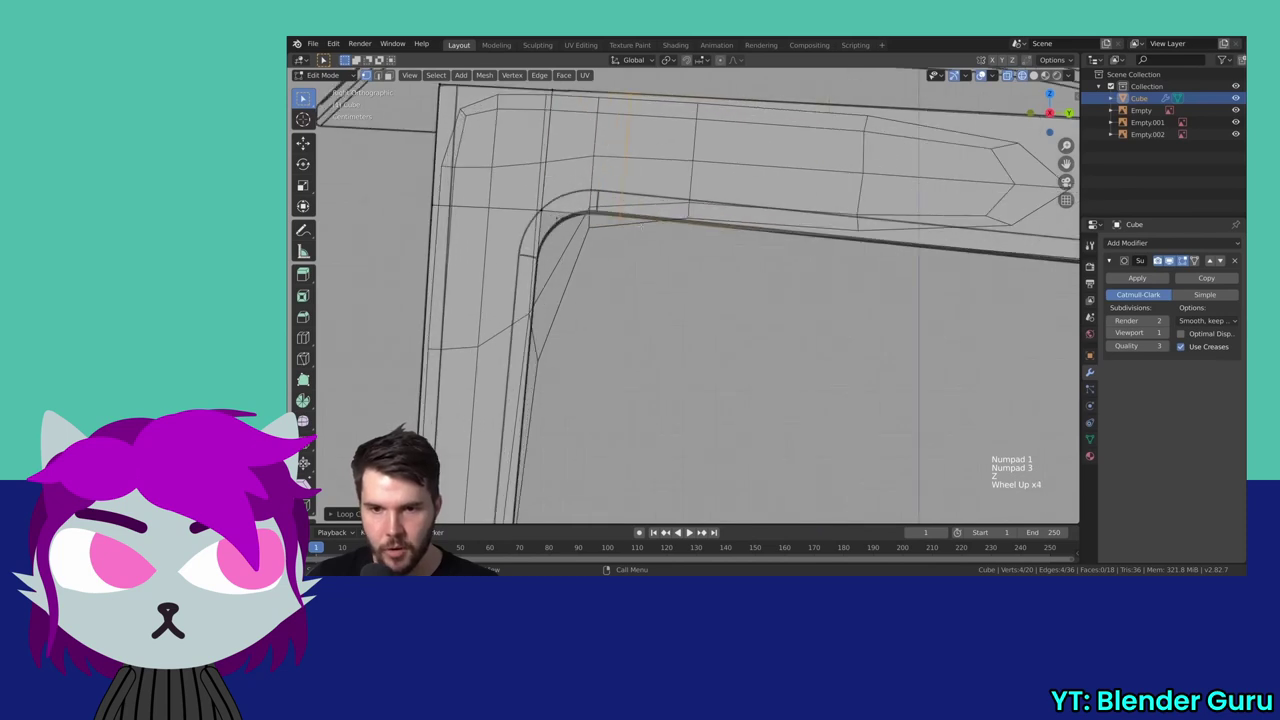
pyautogui.press('g')
pyautogui.press('g')
pyautogui.click(568, 212)
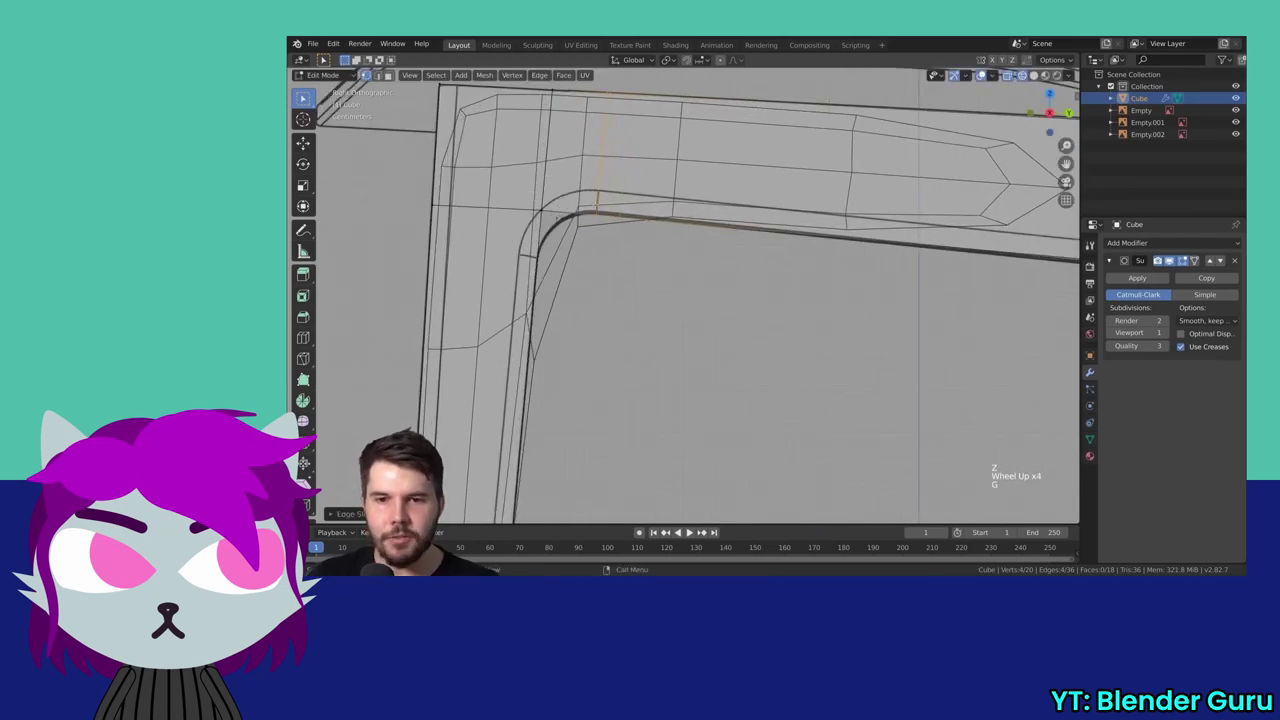
pyautogui.moveTo(565, 214); pyautogui.dragTo(640, 275)
pyautogui.press('g')
pyautogui.press('g')
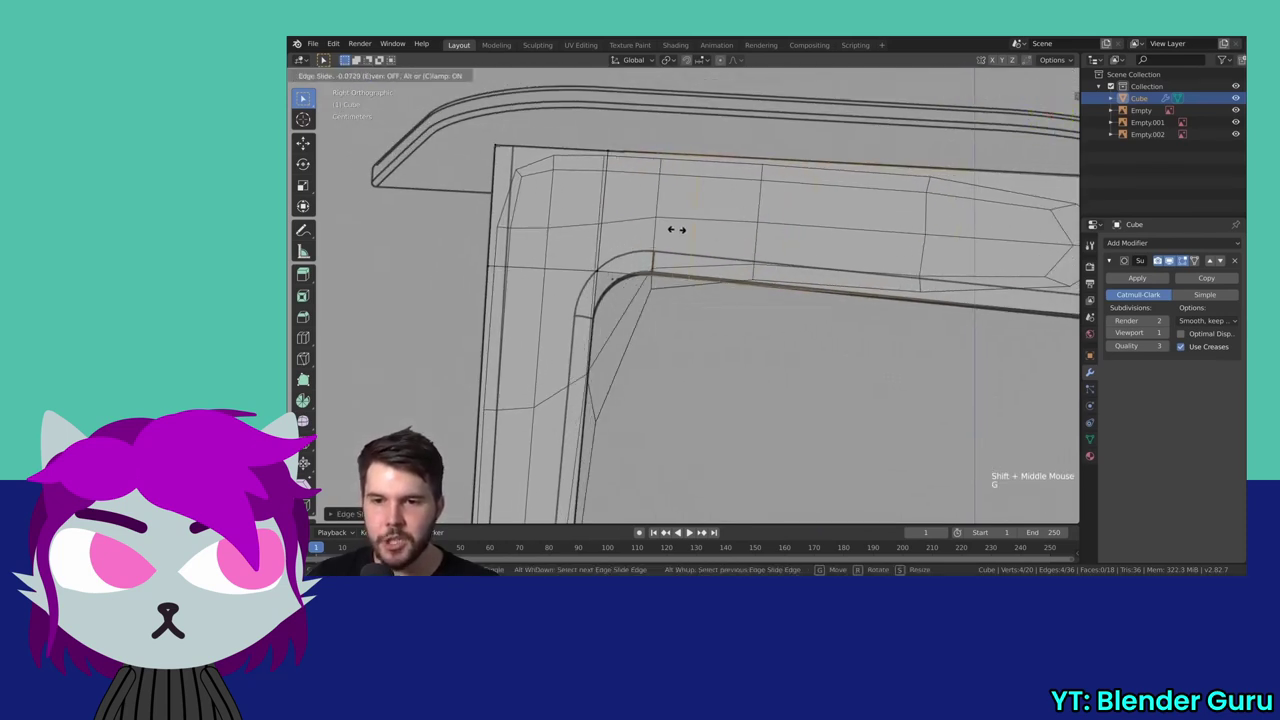
pyautogui.click(652, 225)
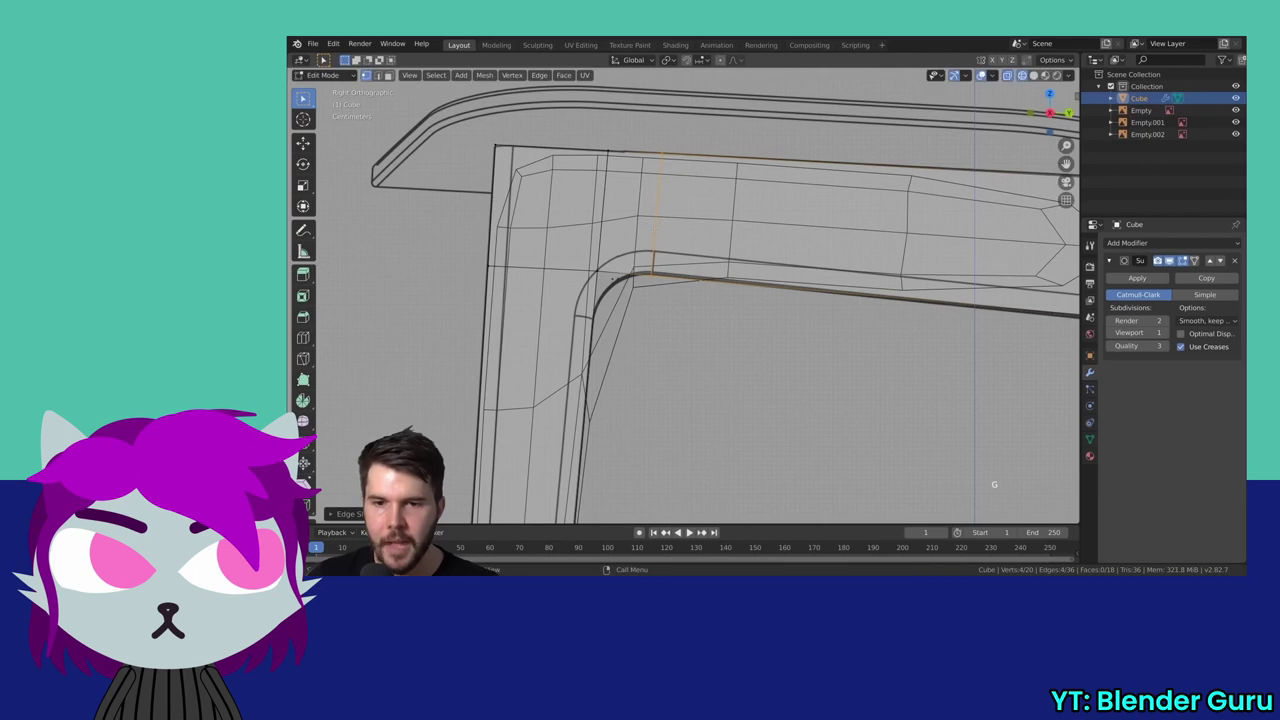
# - Add a loop cut across the chair's front leg and slide it up to the lower end of the inner corner curve
pyautogui.scroll(-8, 680, 300)
pyautogui.moveTo(700, 300); pyautogui.dragTo(700, 250)
pyautogui.hotkey('ctrl', 'r')
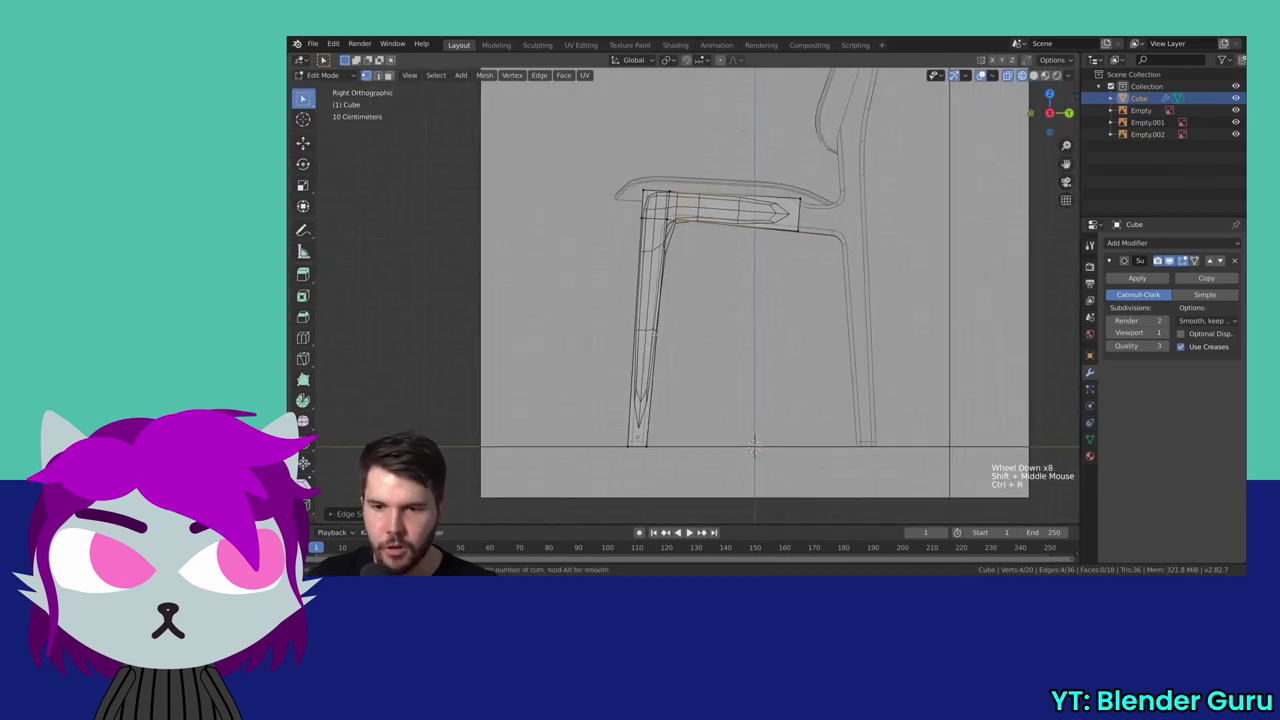
pyautogui.click(660, 325)
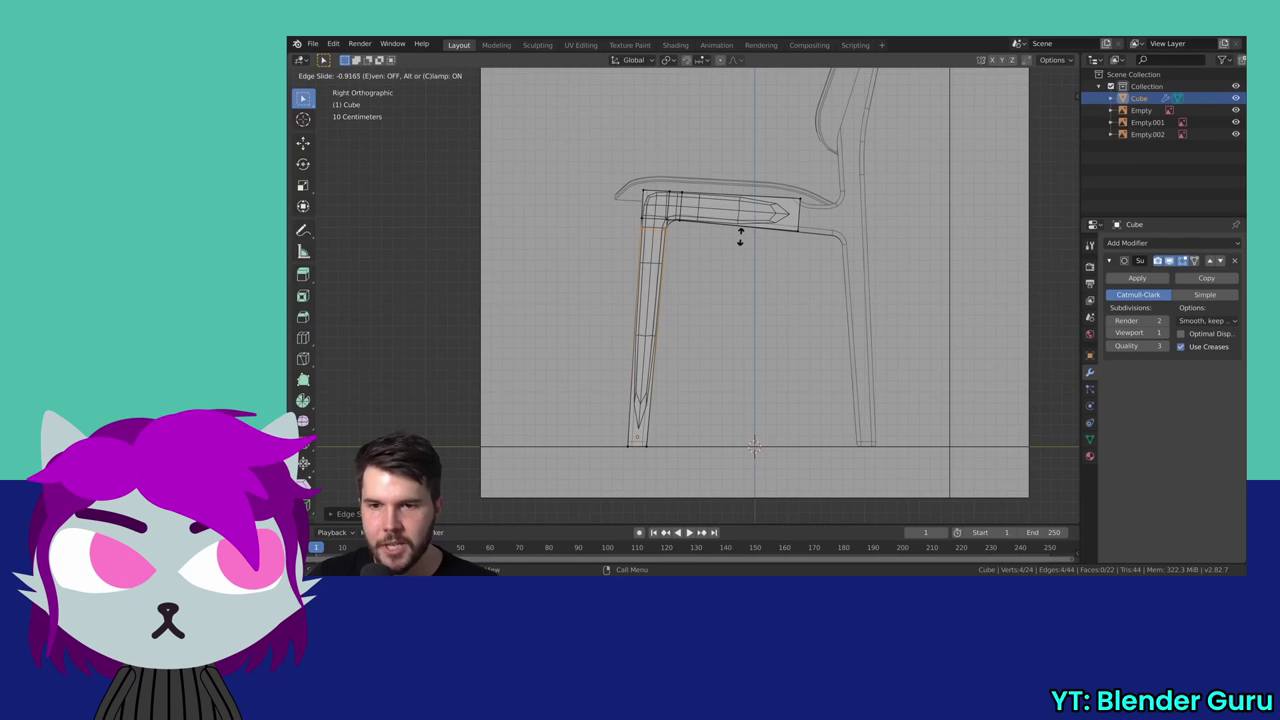
pyautogui.click(741, 236)
pyautogui.scroll(4, 741, 236)
pyautogui.scroll(6, 700, 215)
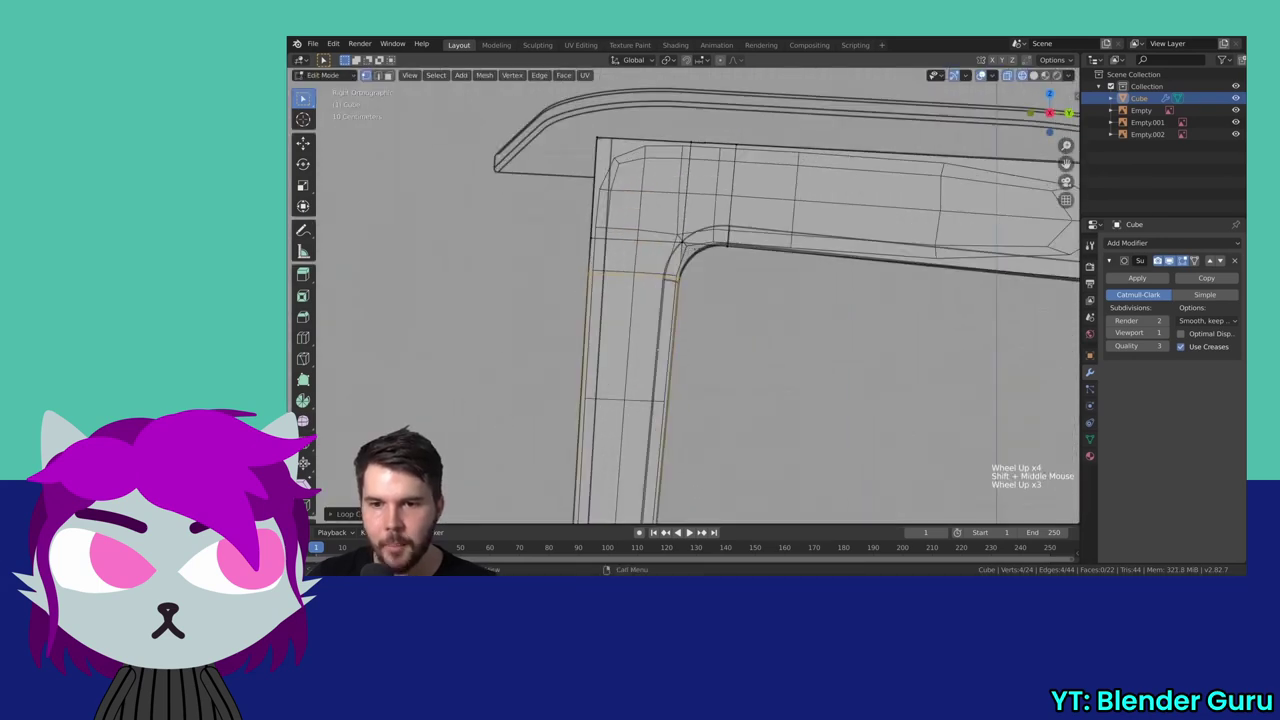
pyautogui.press('g')
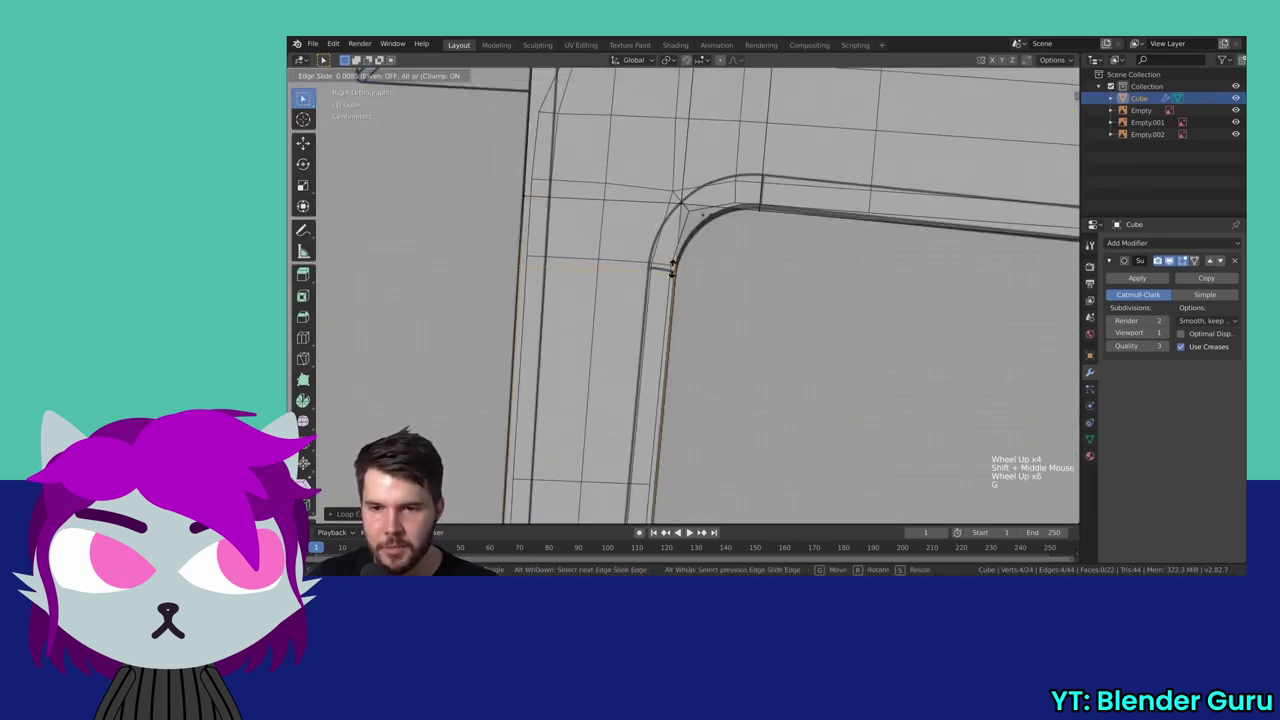
# - Return the view to solid shading and leave mesh editing to inspect the leg corner
pyautogui.scroll(-4, 702, 214)
pyautogui.press('z')
pyautogui.middleClick(718, 272)
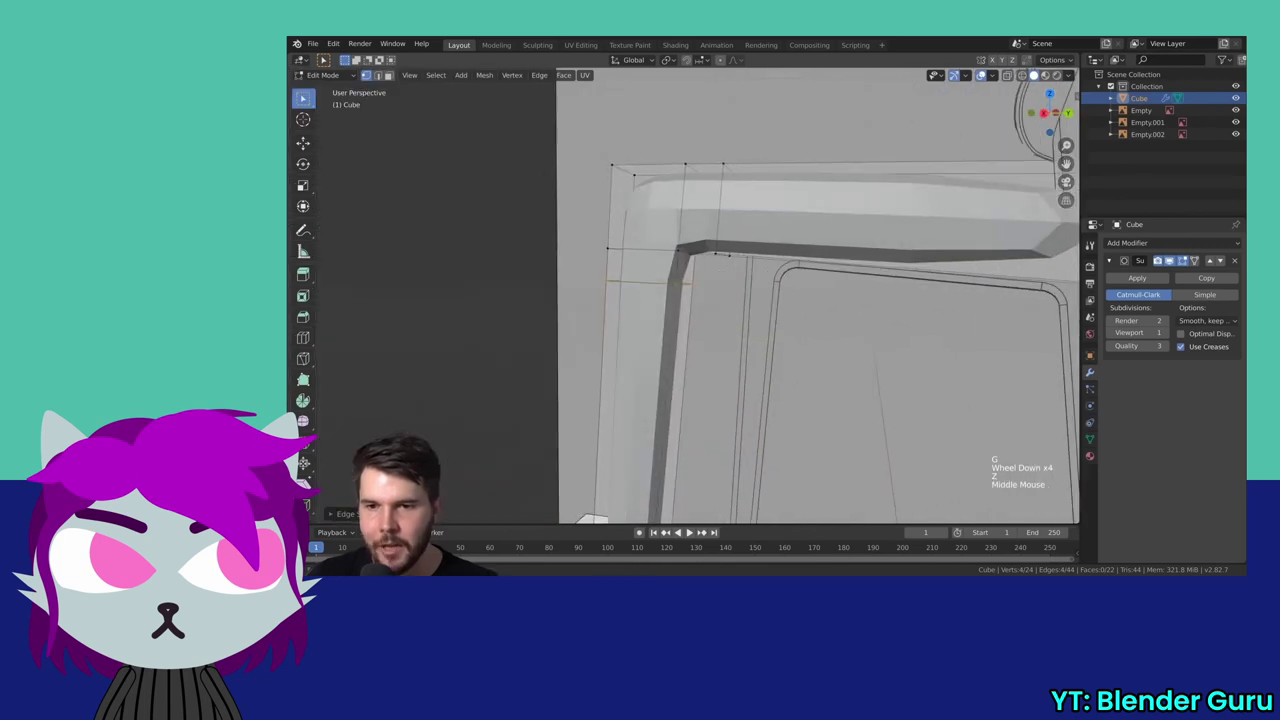
pyautogui.press('Tab')
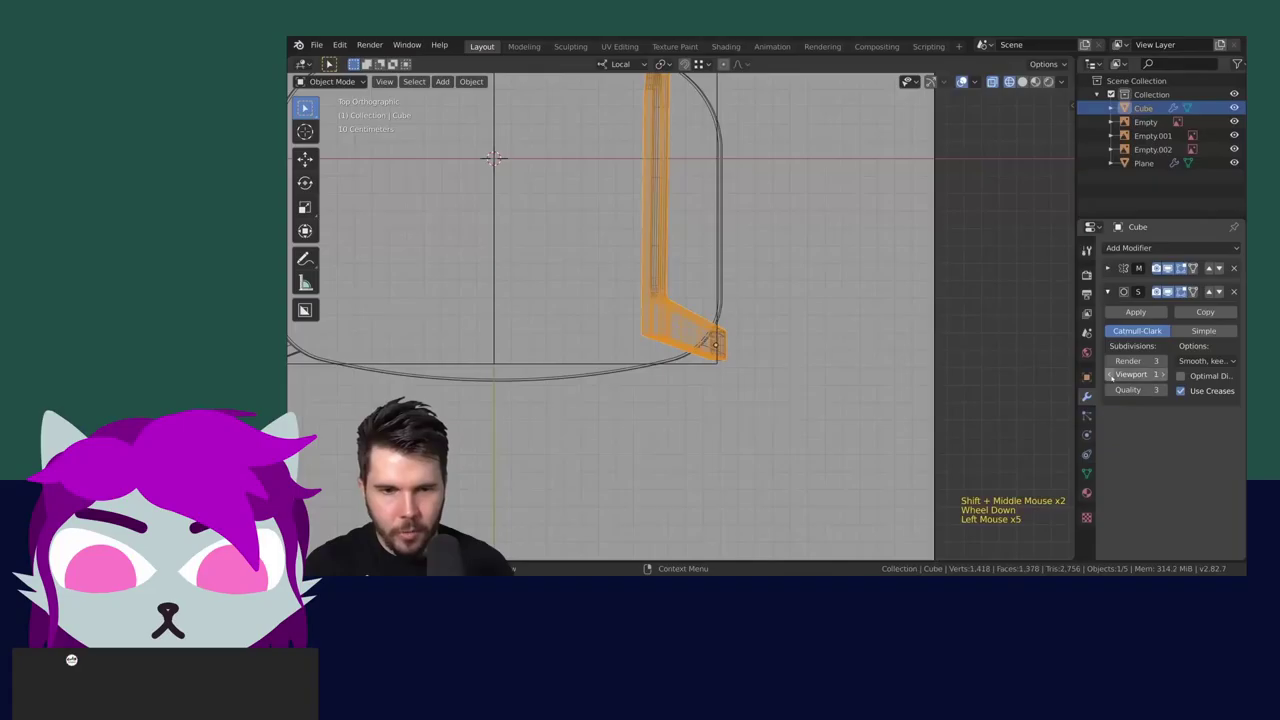
# - Inspect the leg against the seat outline from above, and check the chair's line drawing and photo reference
pyautogui.scroll(5, 831, 387)
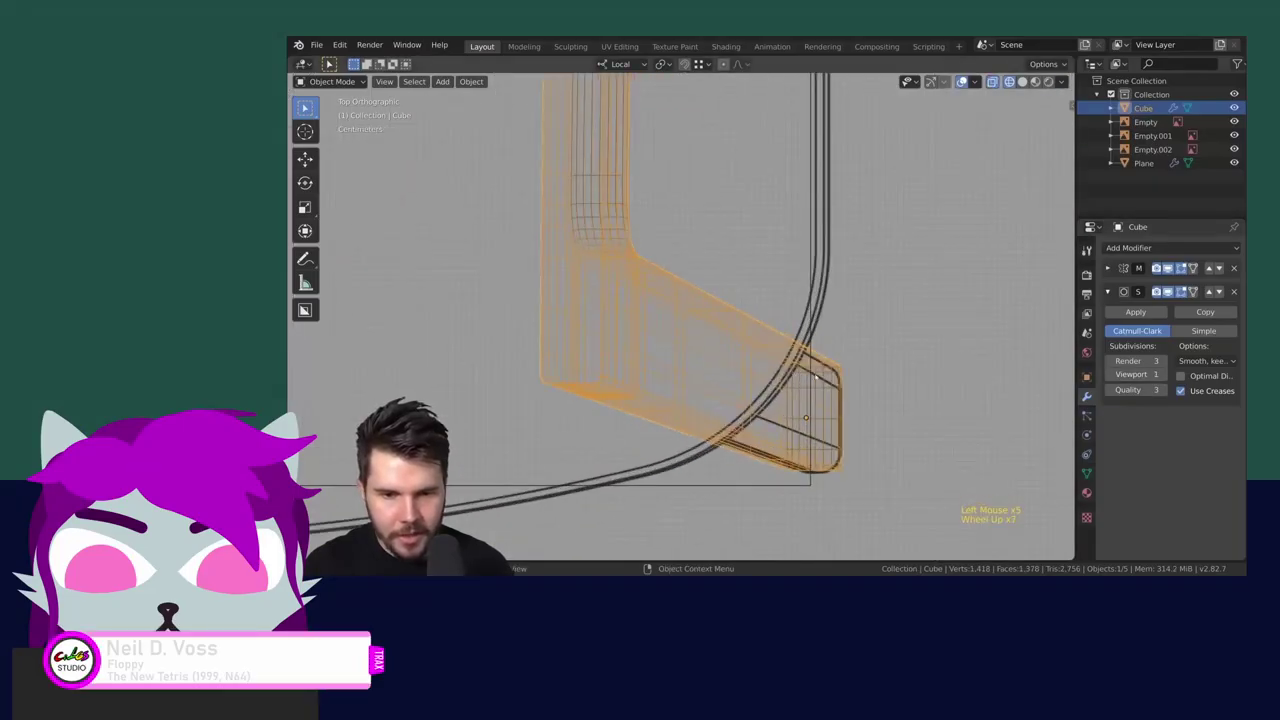
pyautogui.scroll(-8, 830, 385)
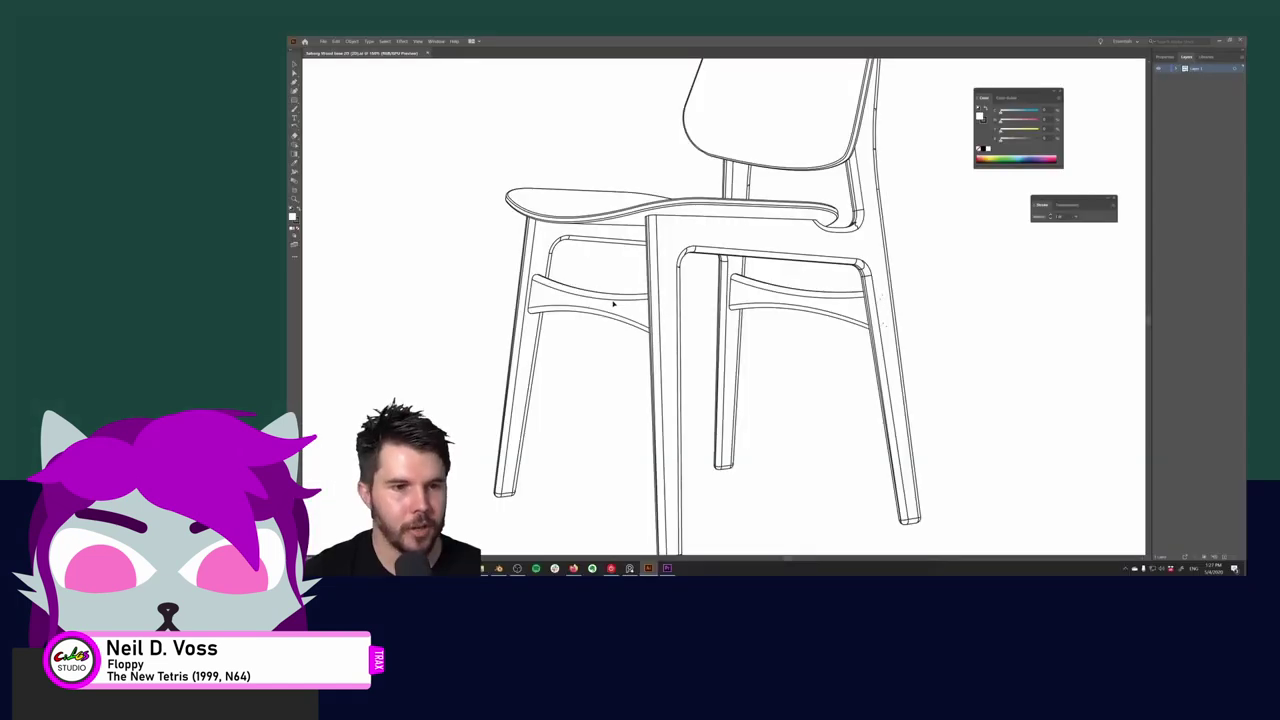
pyautogui.hotkey('alt', 'Tab')
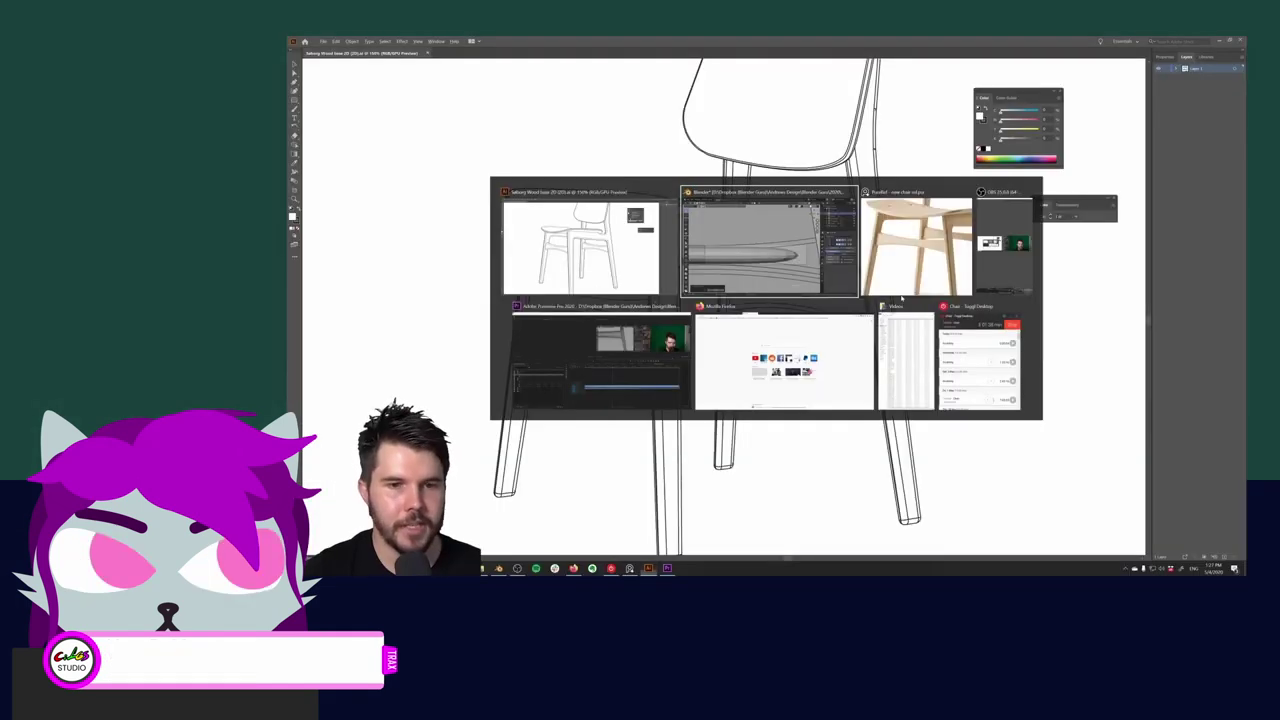
pyautogui.hotkey('alt', 'Tab')
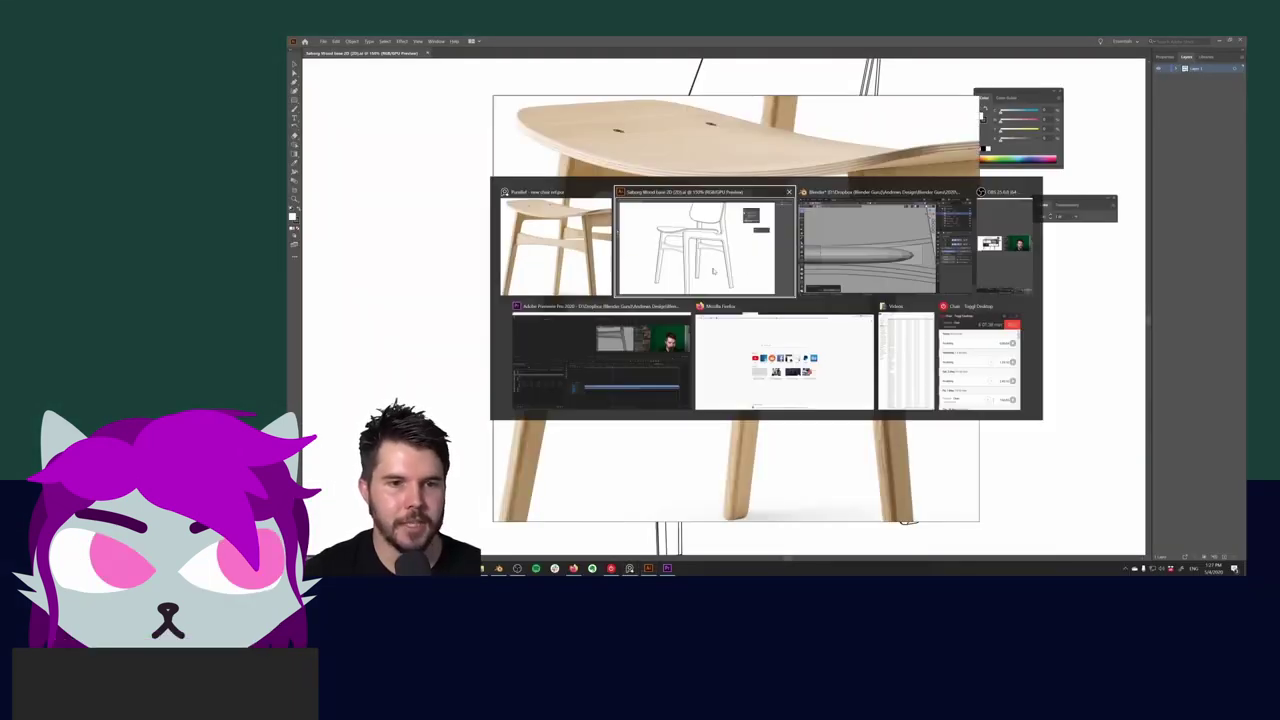
pyautogui.moveTo(680, 320); pyautogui.dragTo(625, 314)
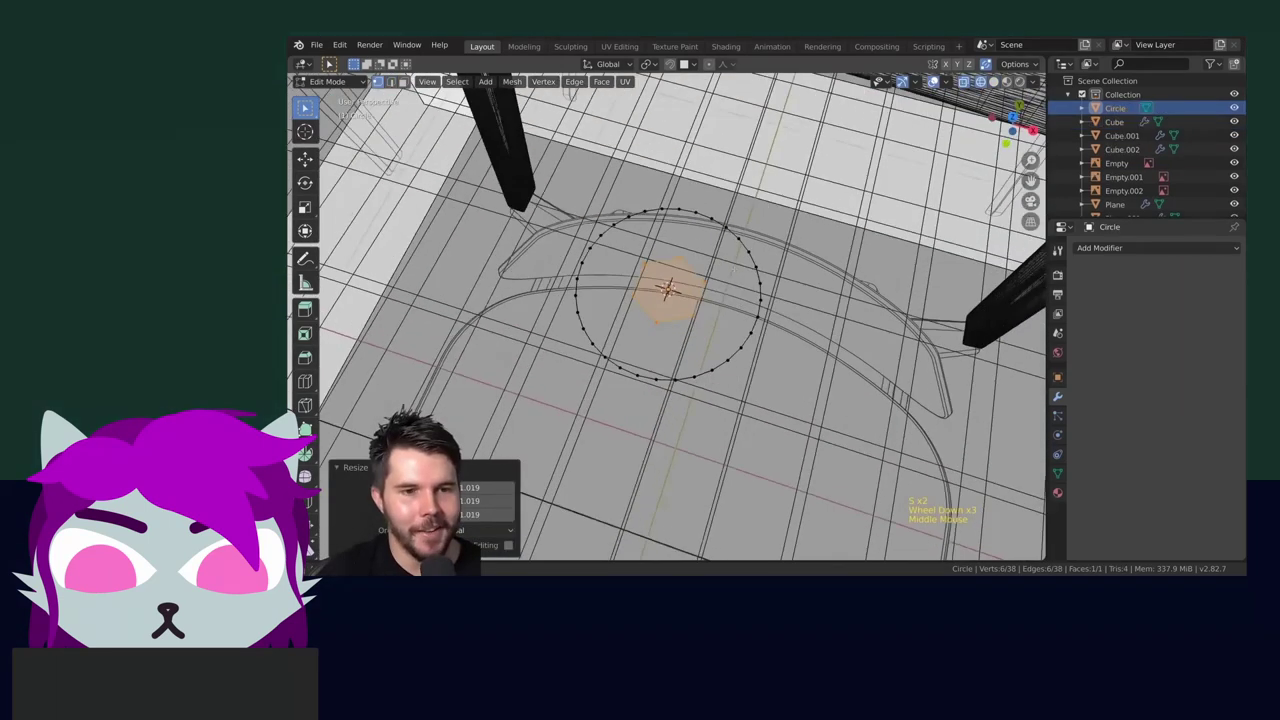
pyautogui.moveTo(640, 300); pyautogui.dragTo(697, 289)
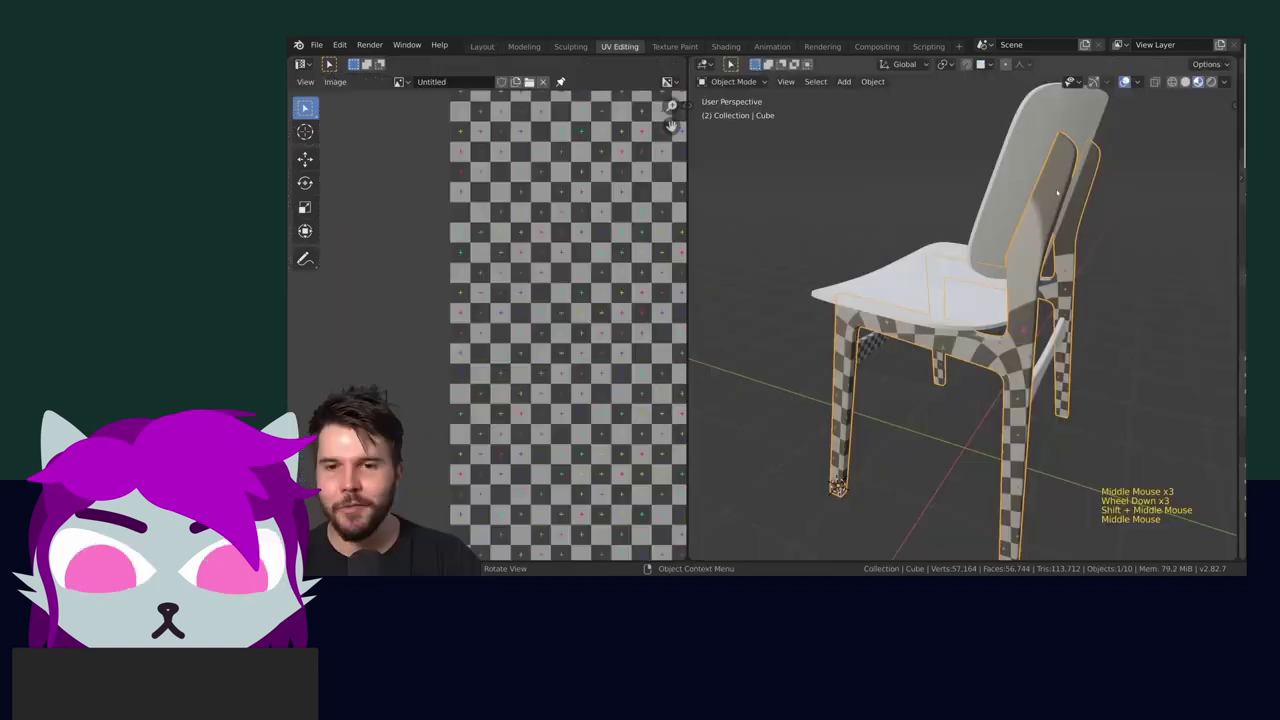
# - Edit the chair frame's mesh in the UV Editing workspace and select the lengthwise edge loop on its back leg
pyautogui.press('Tab')
pyautogui.moveTo(960, 320); pyautogui.dragTo(880, 320)
pyautogui.keyDown('alt'); pyautogui.click(870, 290); pyautogui.keyUp('alt')
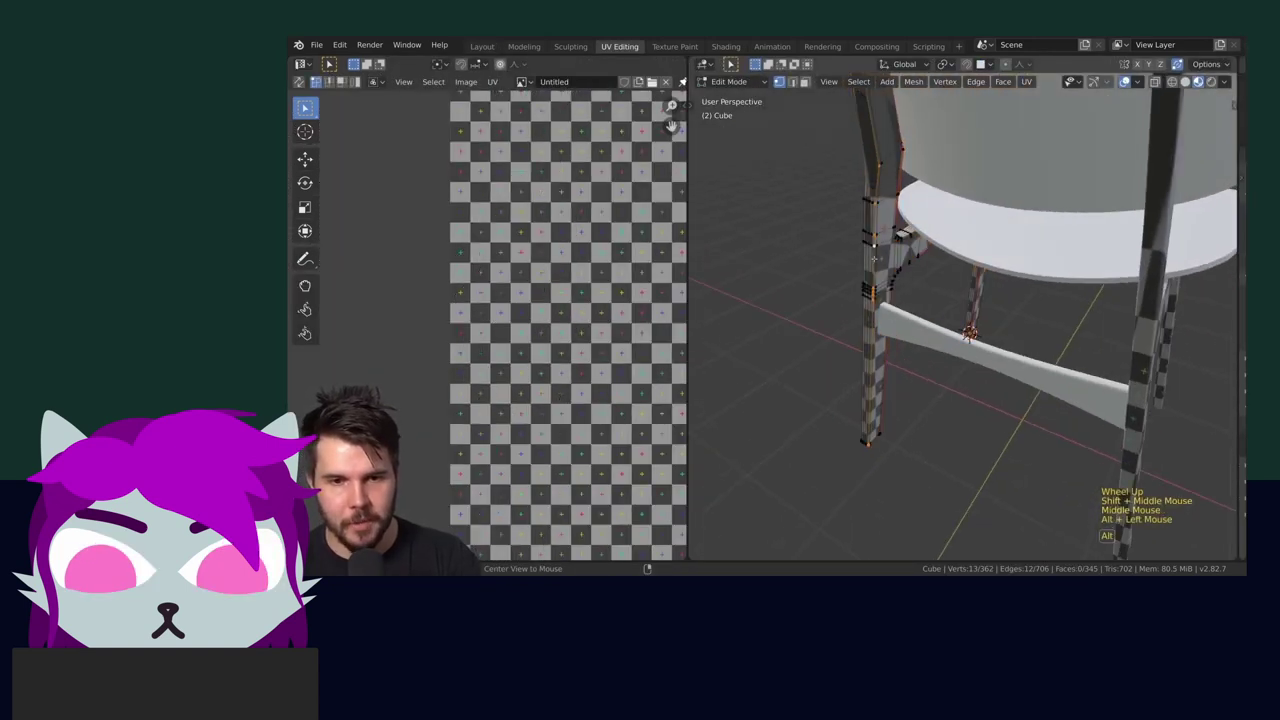
pyautogui.scroll(2, 960, 320)
pyautogui.moveTo(960, 320); pyautogui.dragTo(920, 330)
pyautogui.moveTo(920, 283); pyautogui.dragTo(941, 298)
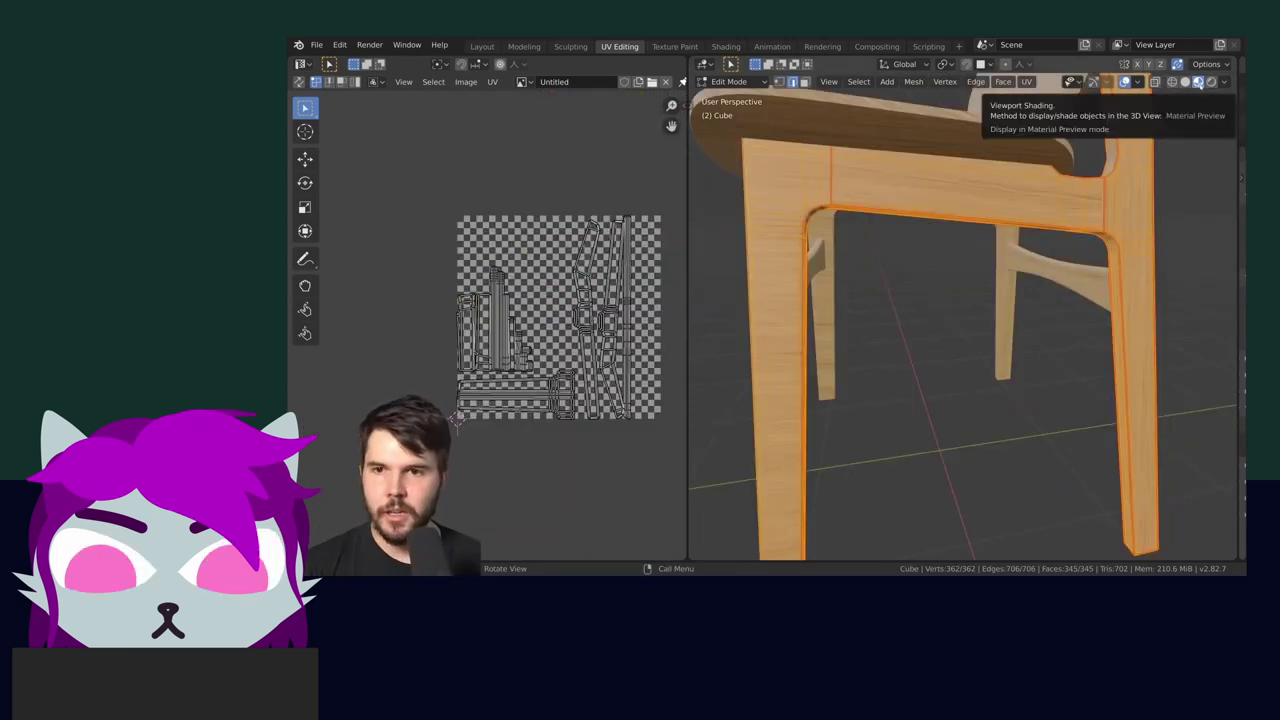
# - Clear the chair frame's mesh selection and inspect the wood texture around the front leg corner
pyautogui.moveTo(980, 260)
pyautogui.mouseDown()
pyautogui.moveTo(922, 229)
pyautogui.moveTo(990, 250)
pyautogui.moveTo(940, 265)
pyautogui.moveTo(880, 227)
pyautogui.mouseUp()
pyautogui.click(922, 229)
pyautogui.scroll(4, 922, 229)
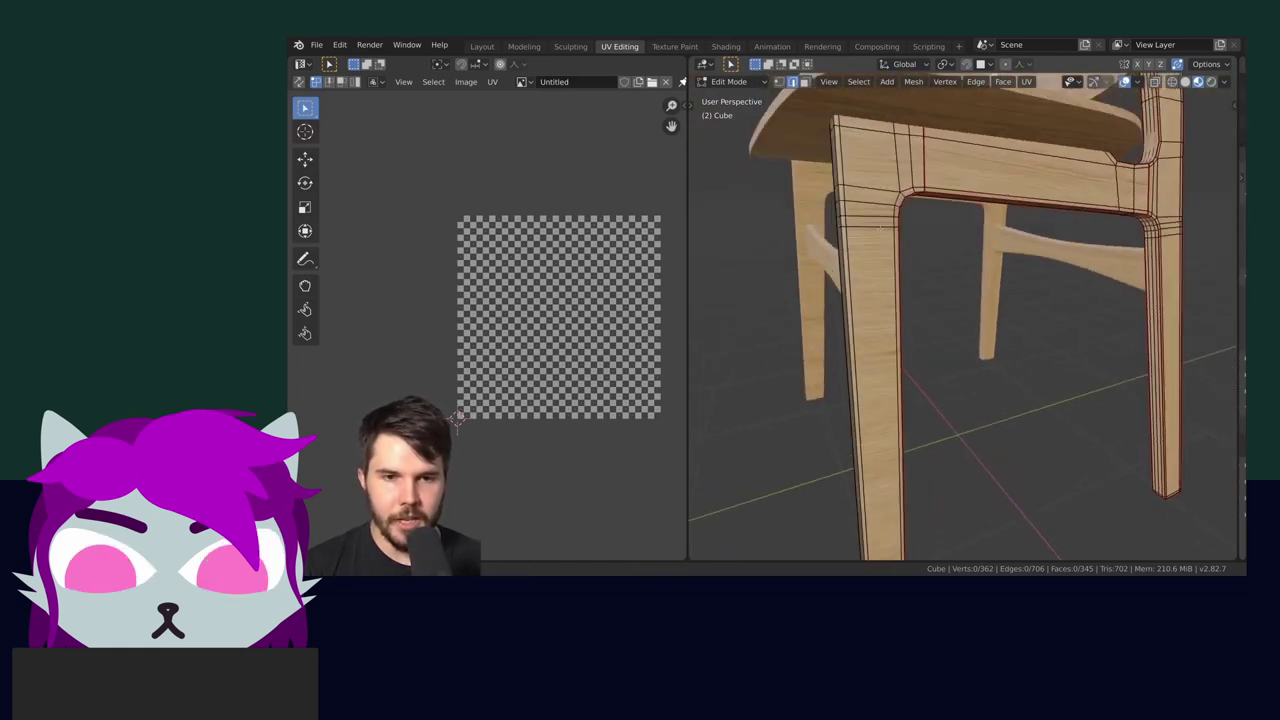
# - Select and frame the whole chair frame mesh, and inspect the gloss and normal image texture nodes in the chair material
pyautogui.press('a')
pyautogui.press('KP_Decimal')
pyautogui.scroll(3, 560, 310)
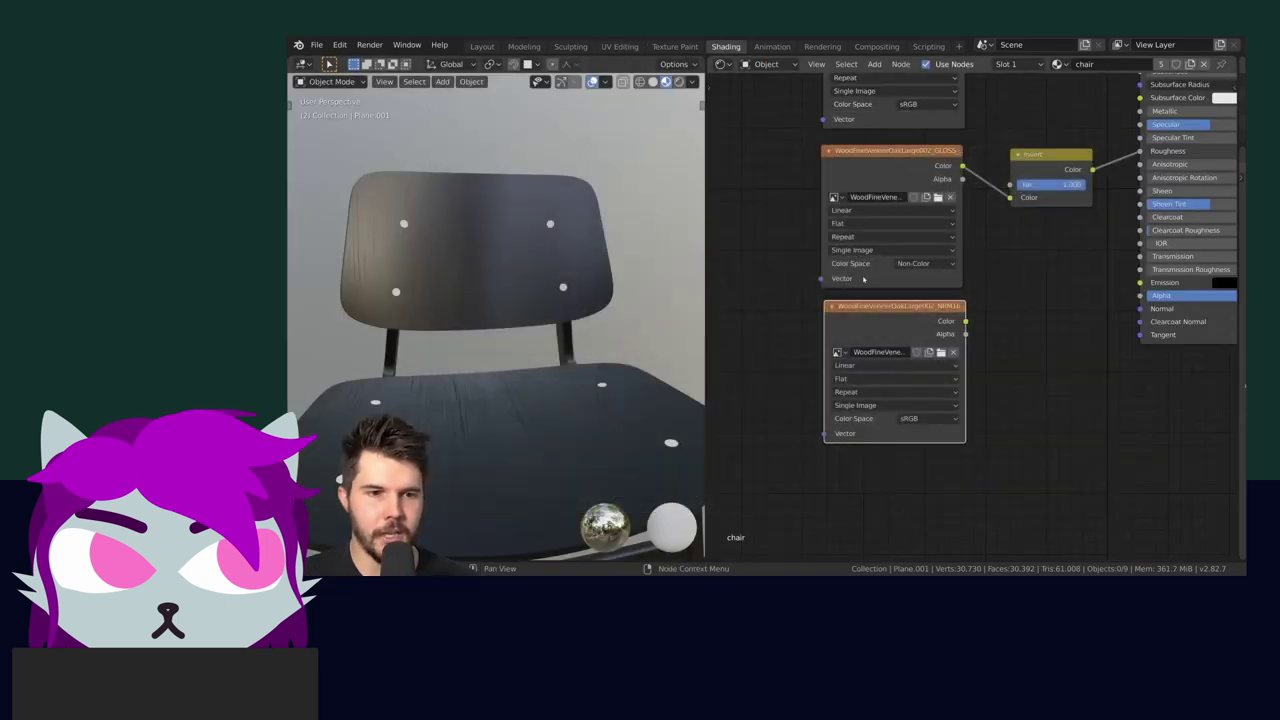
pyautogui.scroll(4, 971, 287)
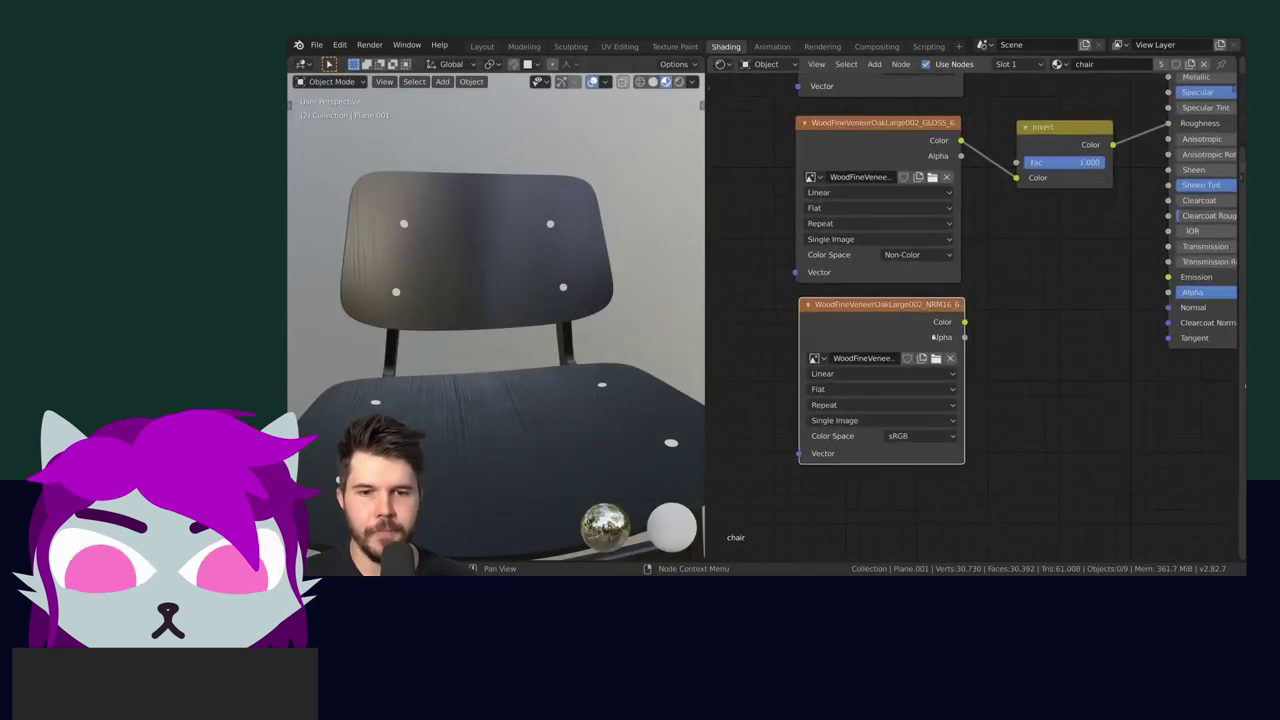
pyautogui.scroll(3, 953, 318)
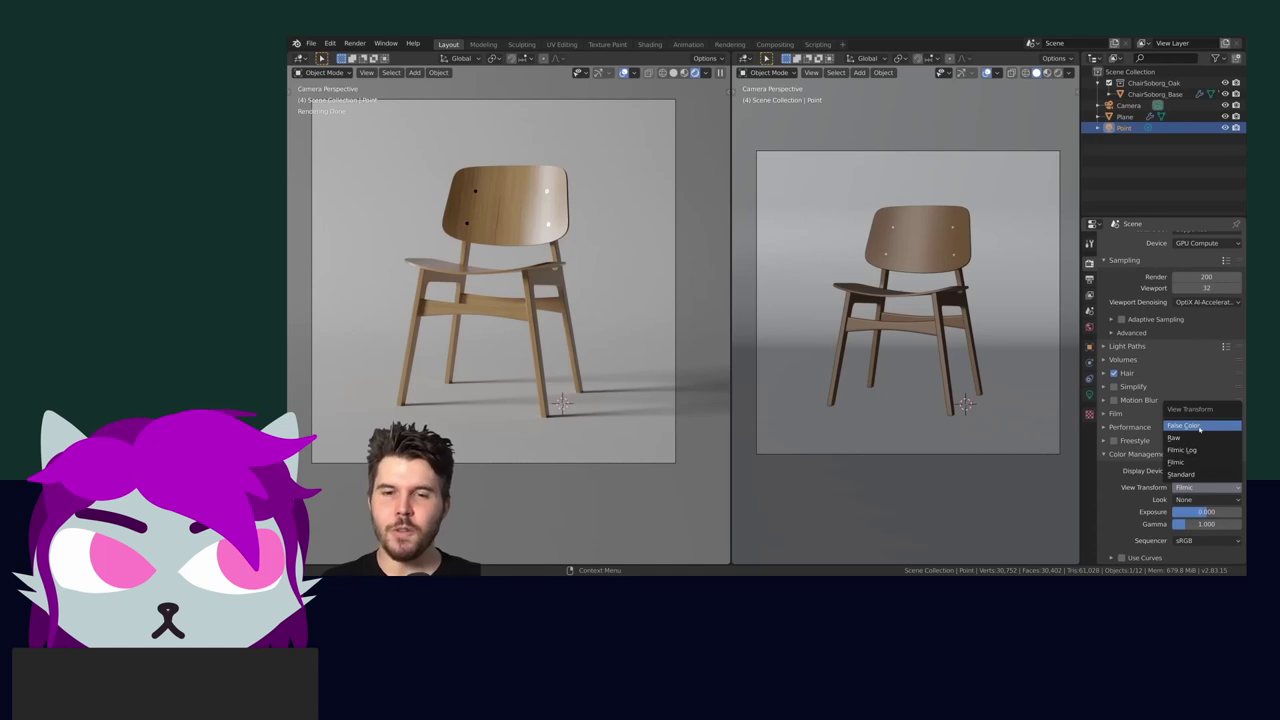
# - Set the scene's view transform to False Color and inspect the rendered chair from inside and outside the camera view
pyautogui.click(1200, 427)
pyautogui.press('KP_0')
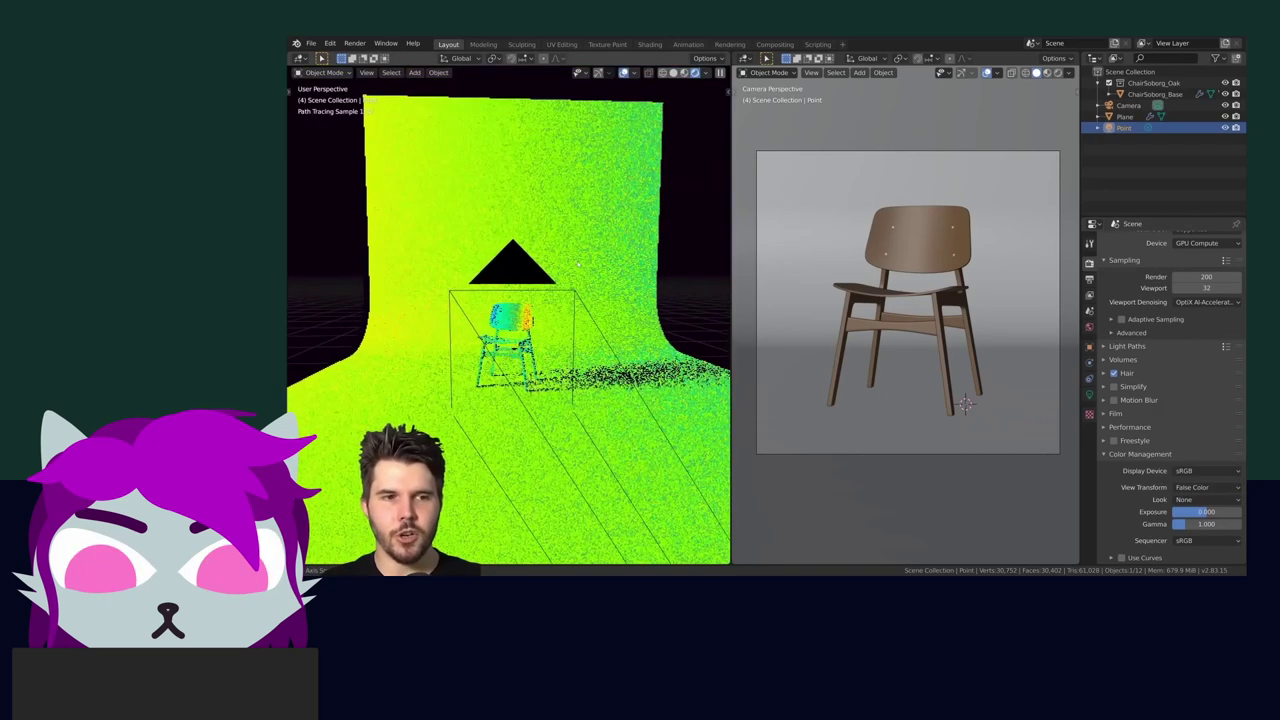
pyautogui.scroll(5, 567, 290)
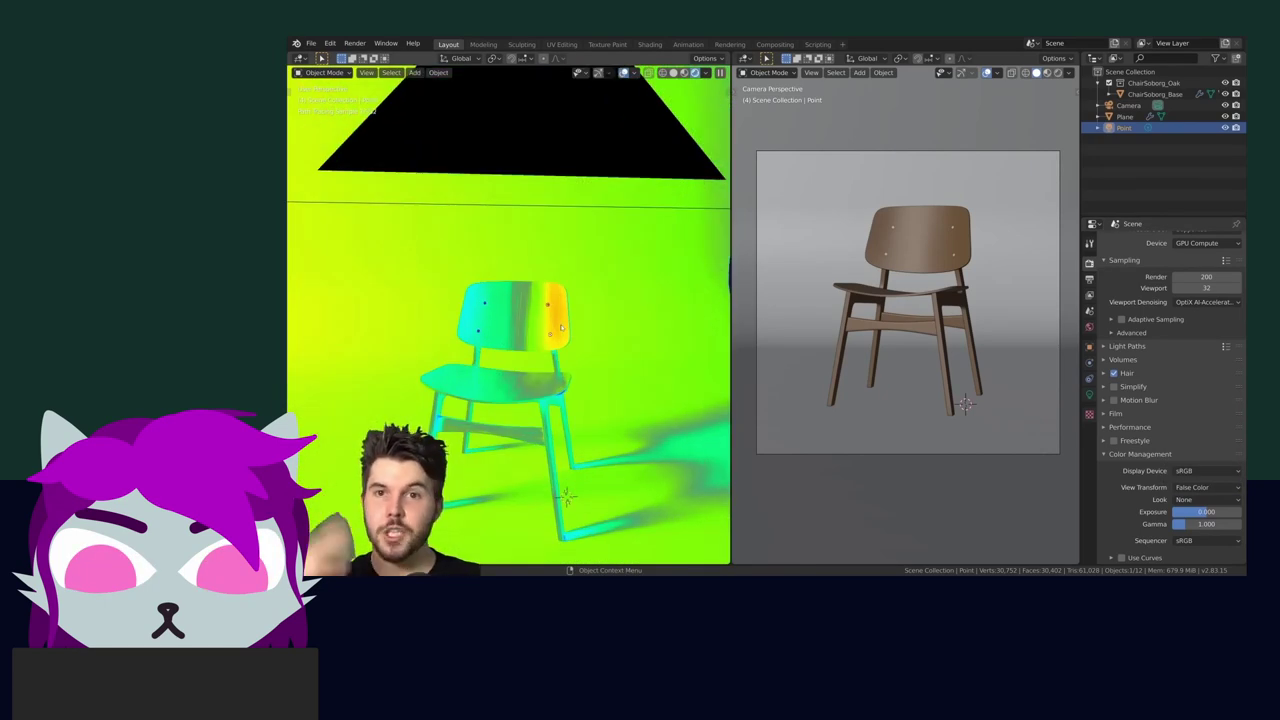
pyautogui.scroll(-2, 561, 326)
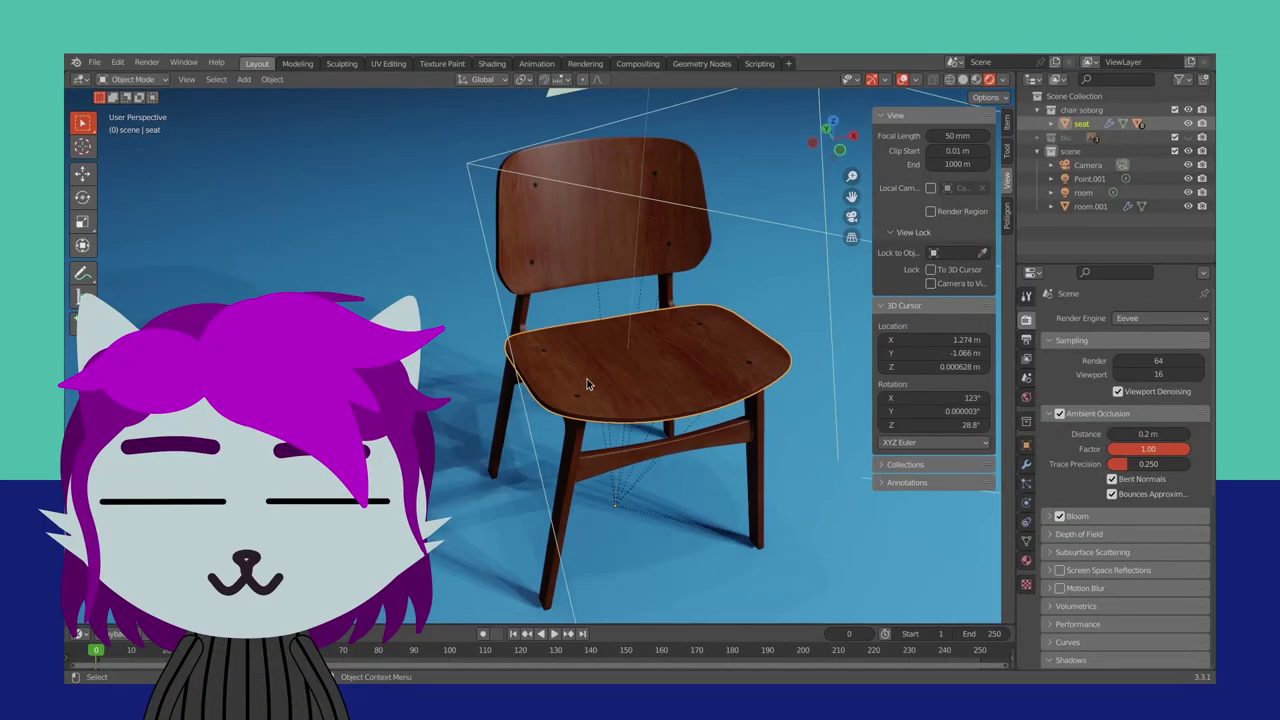
pyautogui.moveTo(587, 385); pyautogui.dragTo(740, 420)
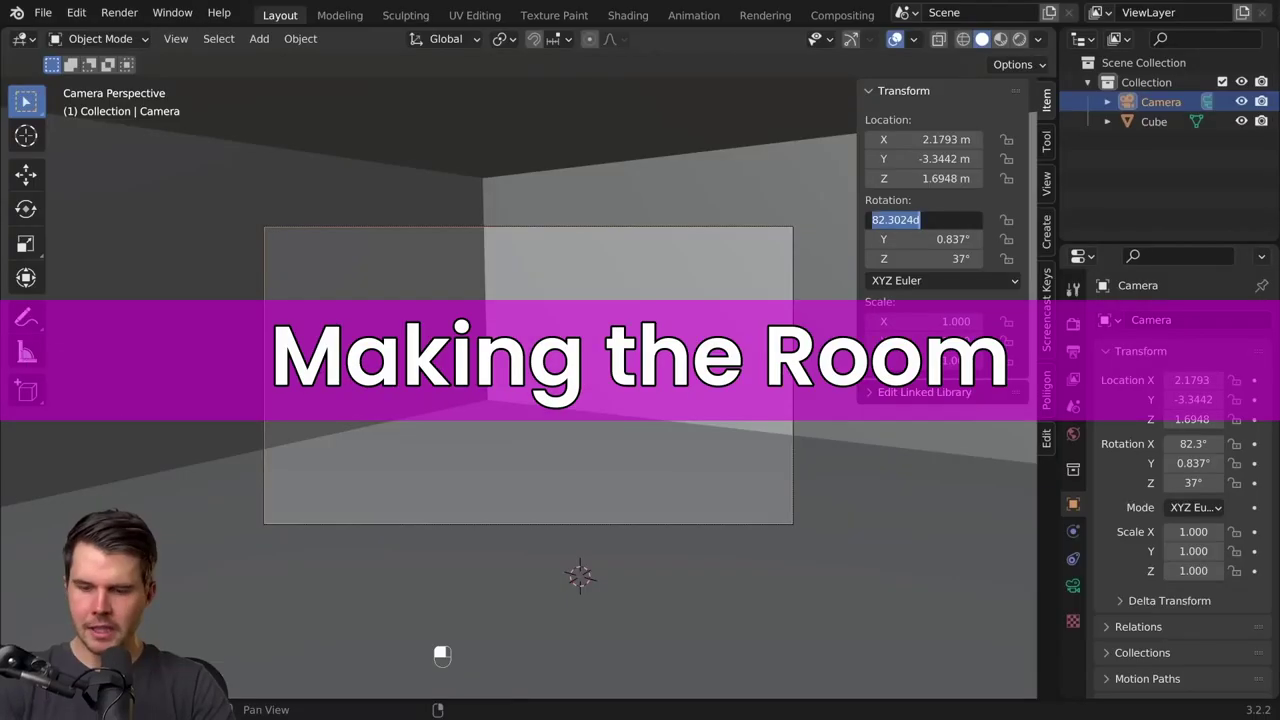
# - Set the camera's X rotation to 90° and move the camera vertically within the room
pyautogui.write('90')
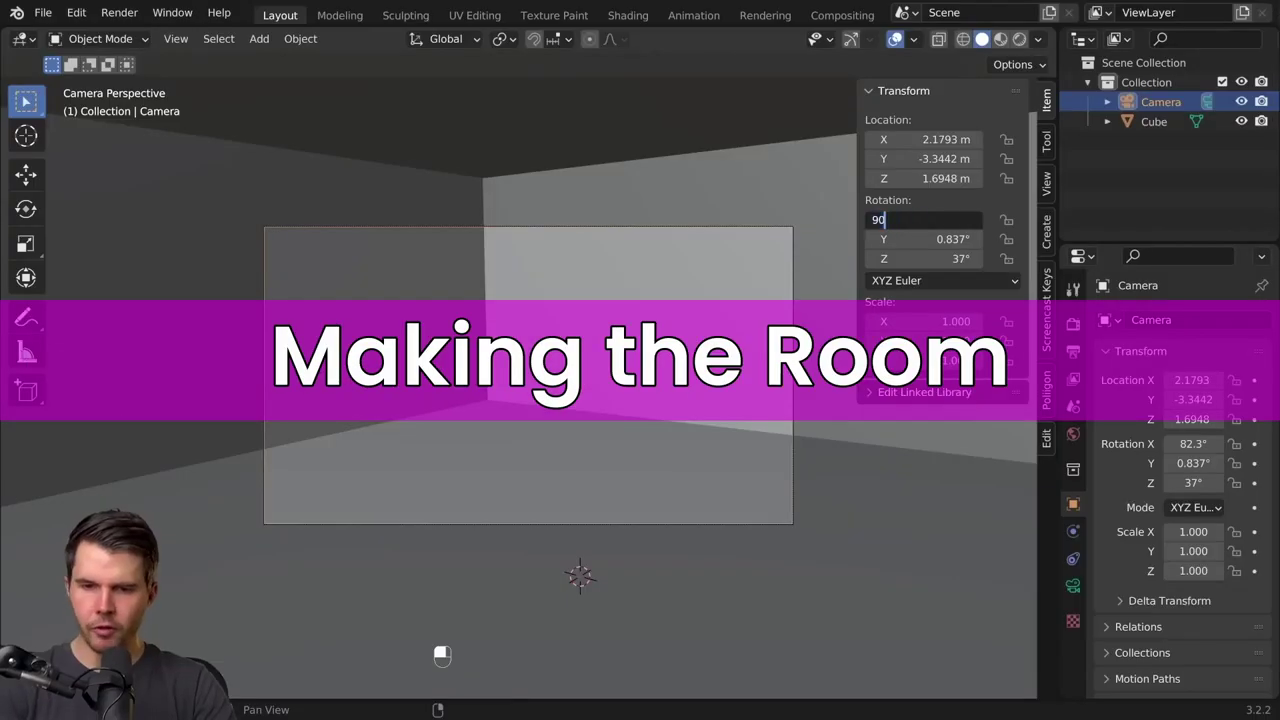
pyautogui.press('Return')
pyautogui.press('n')
pyautogui.press('g')
pyautogui.press('z')
pyautogui.click(694, 199)
# - Edit the room cube's mesh and add a vertical loop cut through its wall
pyautogui.press('Tab')
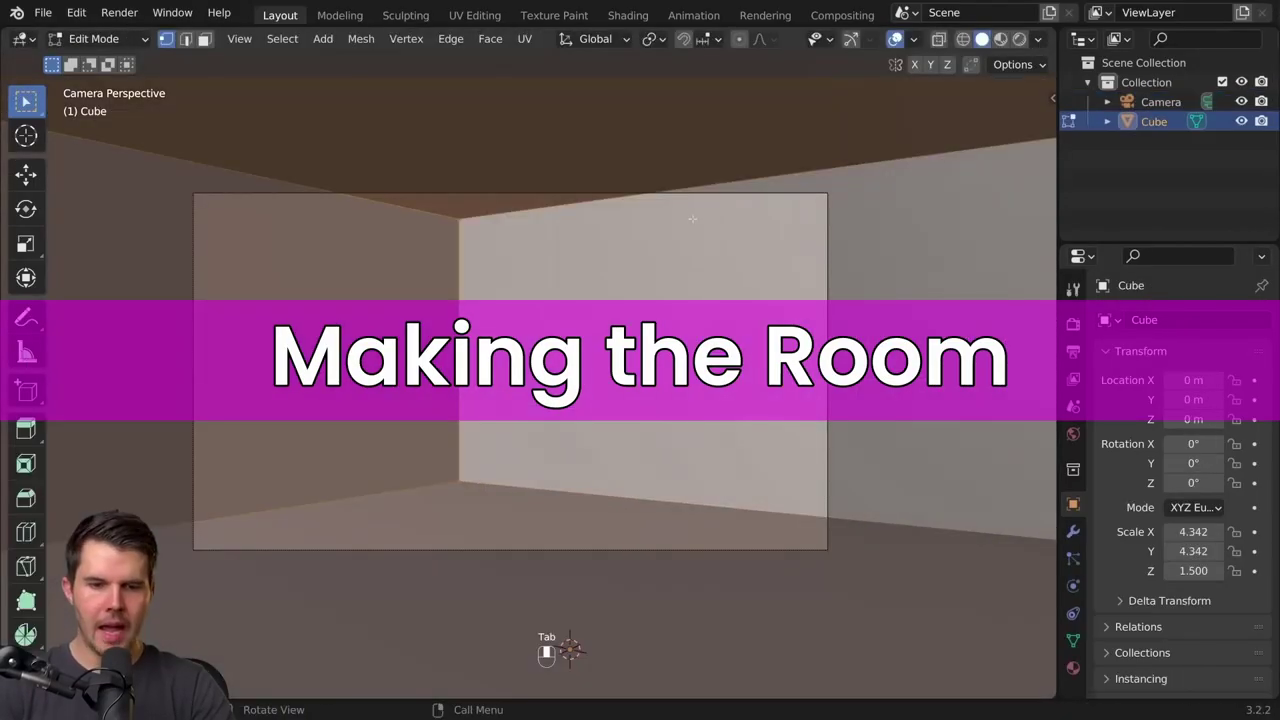
pyautogui.hotkey('ctrl', 'r')
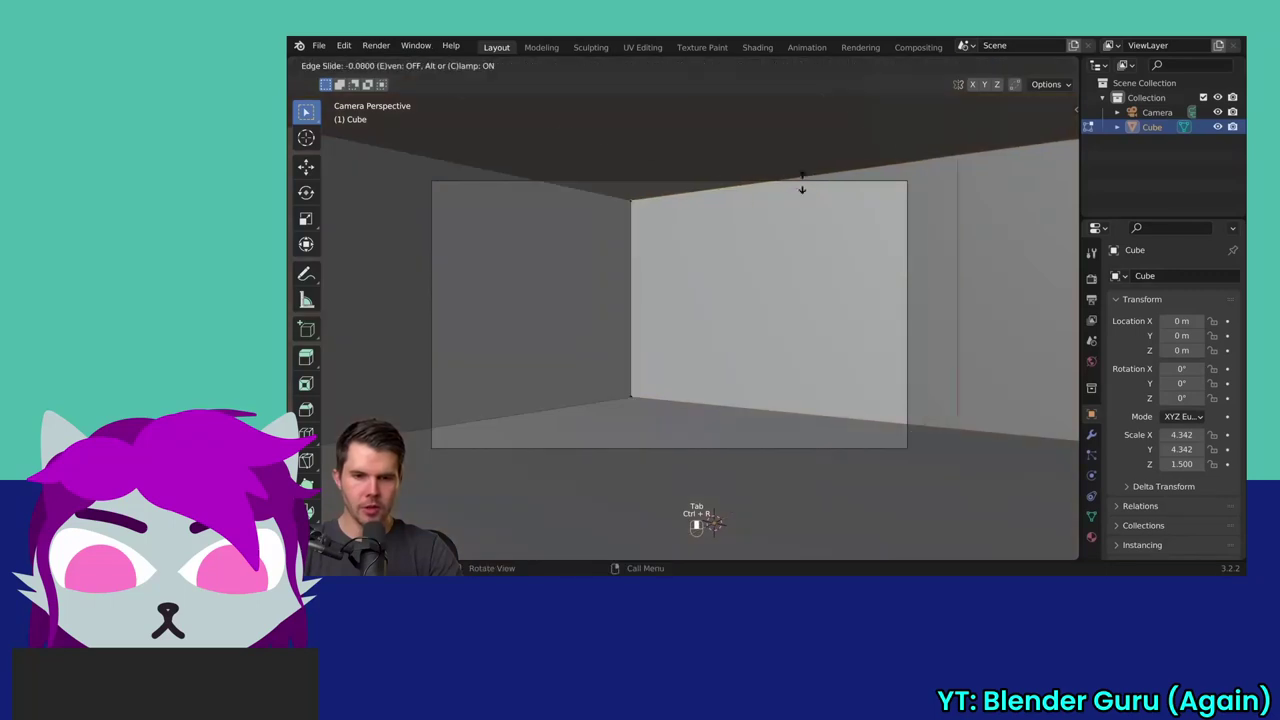
pyautogui.click(570, 218)
# - Select the room mesh, the chair seat and a lamp in turn to point out the scene's parts
pyautogui.click(694, 520)
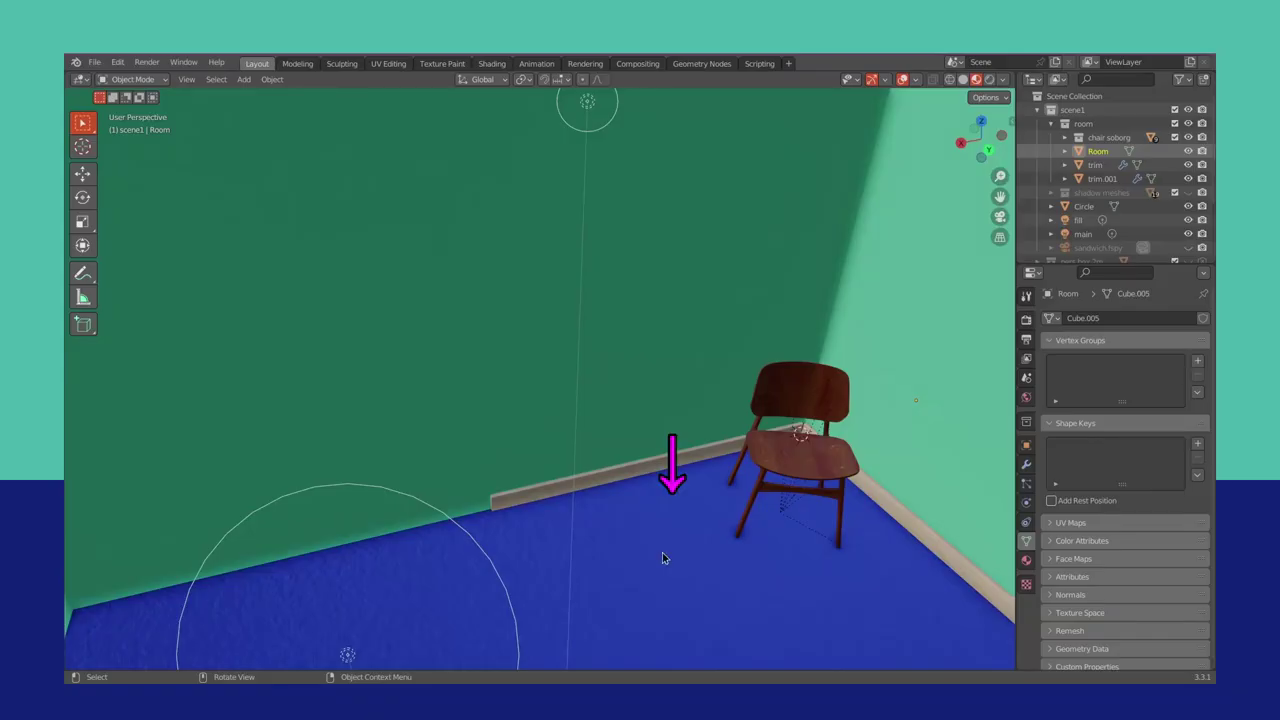
pyautogui.click(775, 458)
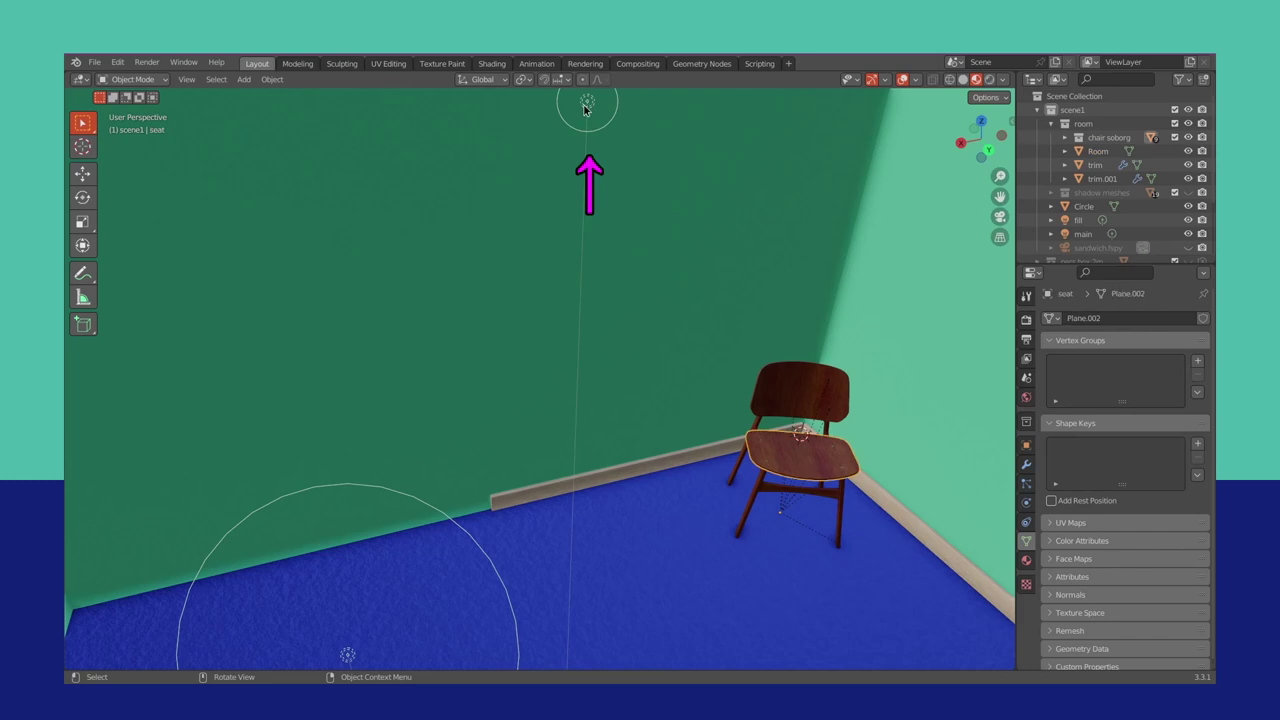
pyautogui.click(335, 658)
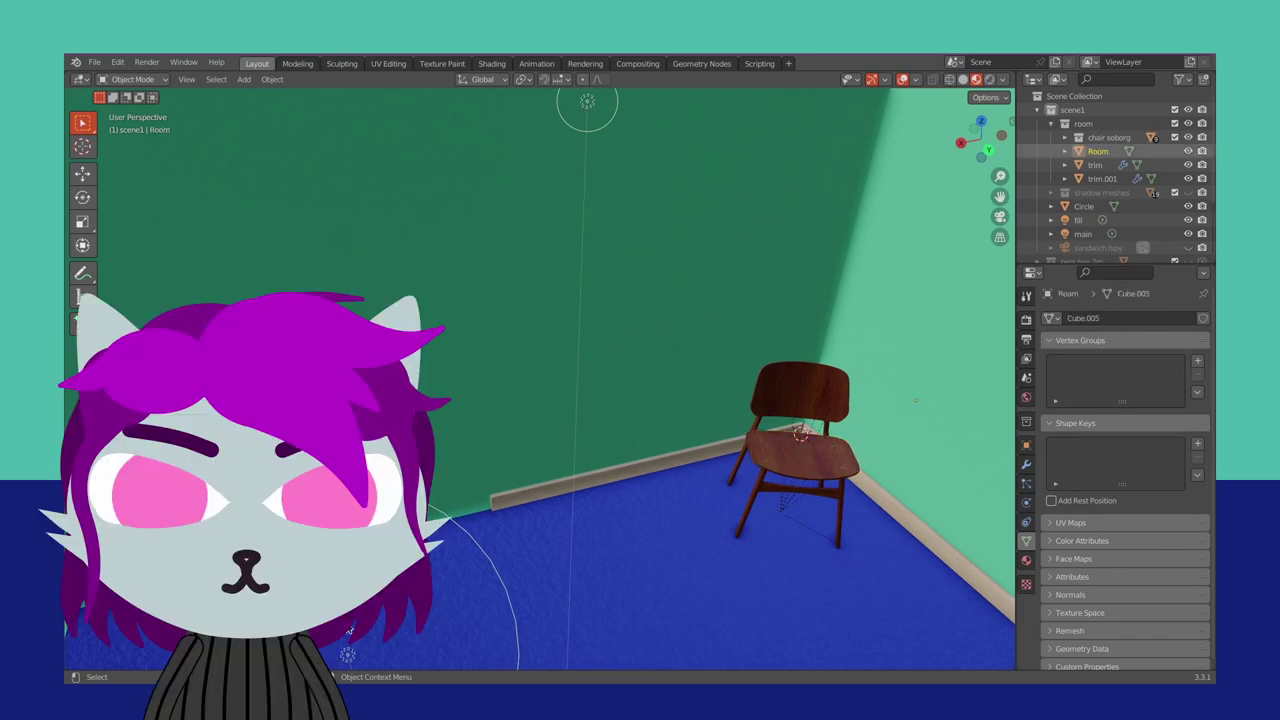
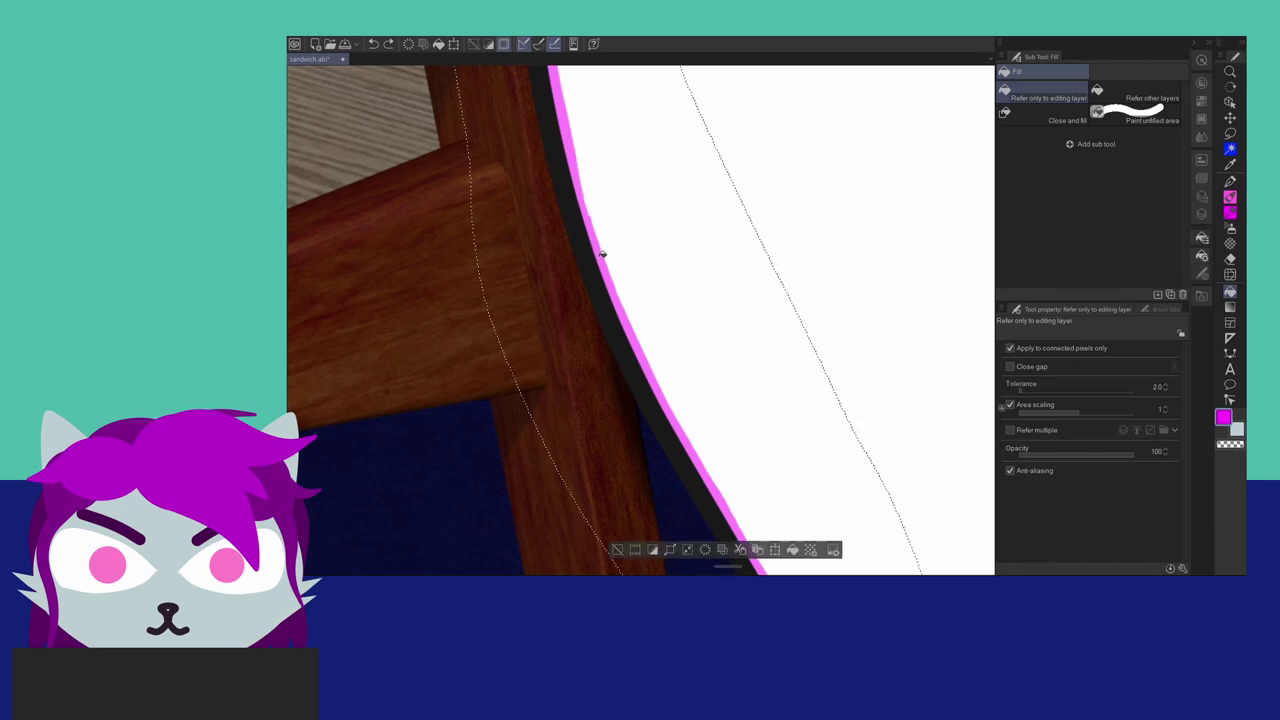
# - Enable Refer multiple for the Fill tool's Refer only to editing layer setting, and clear the current selection
pyautogui.click(1190, 50)
pyautogui.click(1190, 50)
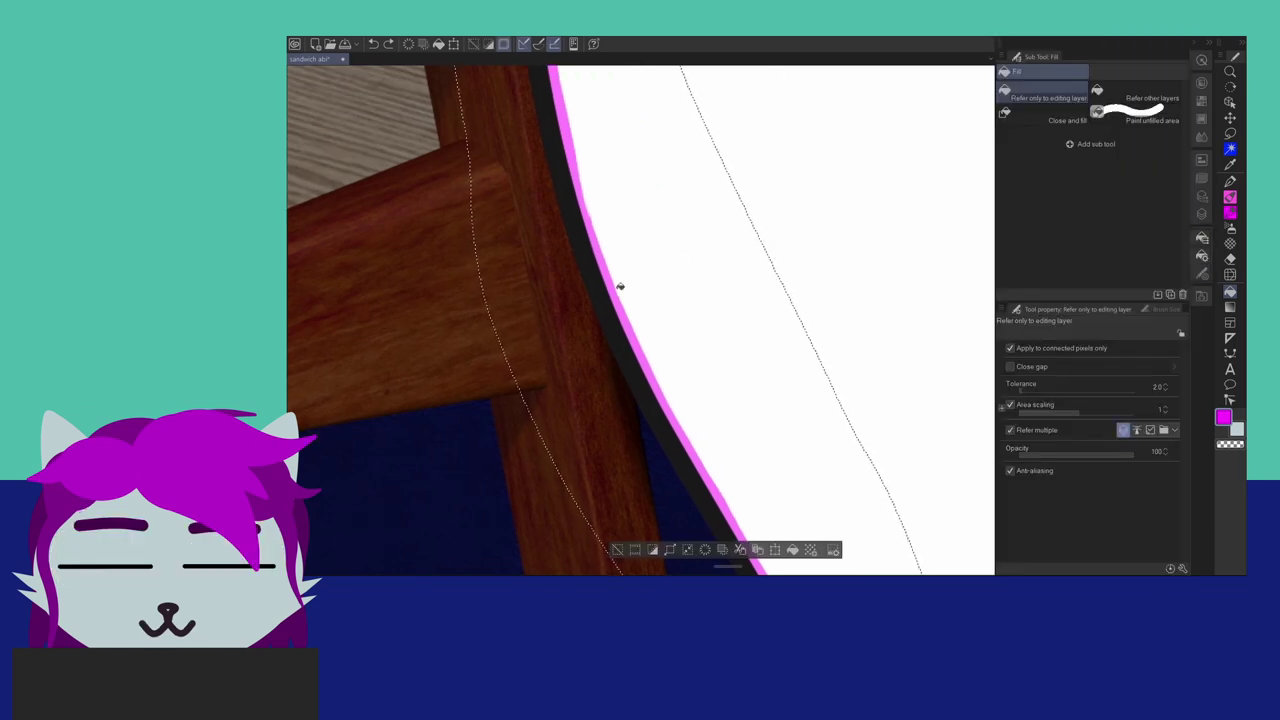
pyautogui.hotkey('ctrl', 'd')
# - Erase the stray pink strokes along the edge of the figure's outline with the Hard eraser
pyautogui.press('e')
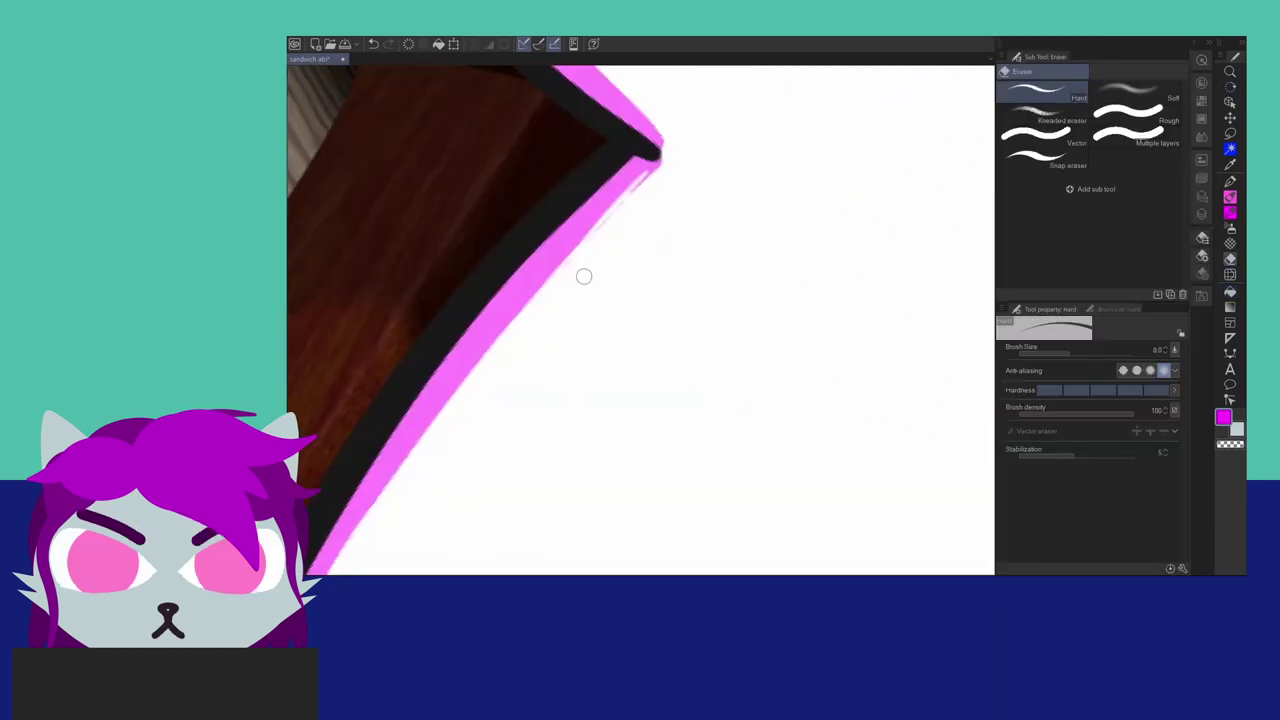
pyautogui.scroll(3, 583, 274)
pyautogui.moveTo(540, 285); pyautogui.dragTo(620, 212)
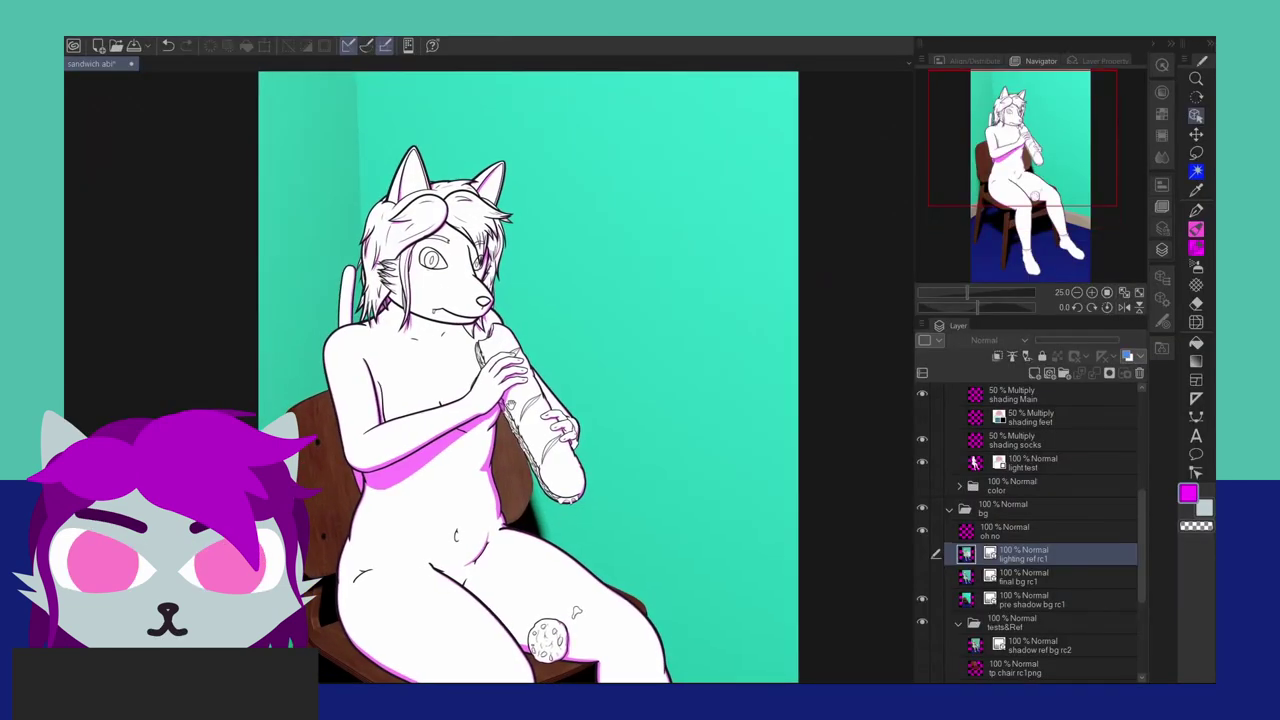
# - Examine the seated figure's legs and socks against the chair and the dark shadows on the blue floor
pyautogui.scroll(5, 648, 240)
pyautogui.scroll(2, 503, 486)
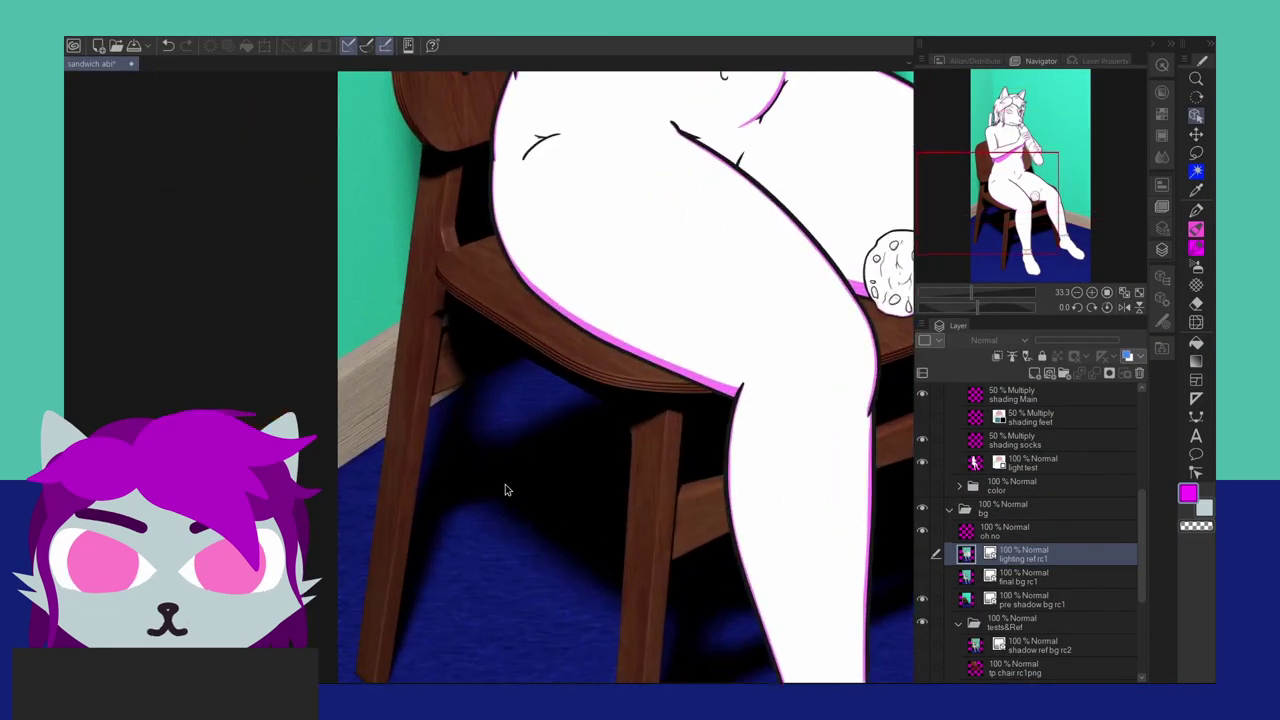
pyautogui.moveTo(549, 509)
pyautogui.mouseDown()
pyautogui.moveTo(554, 457)
pyautogui.moveTo(451, 343)
pyautogui.mouseUp()
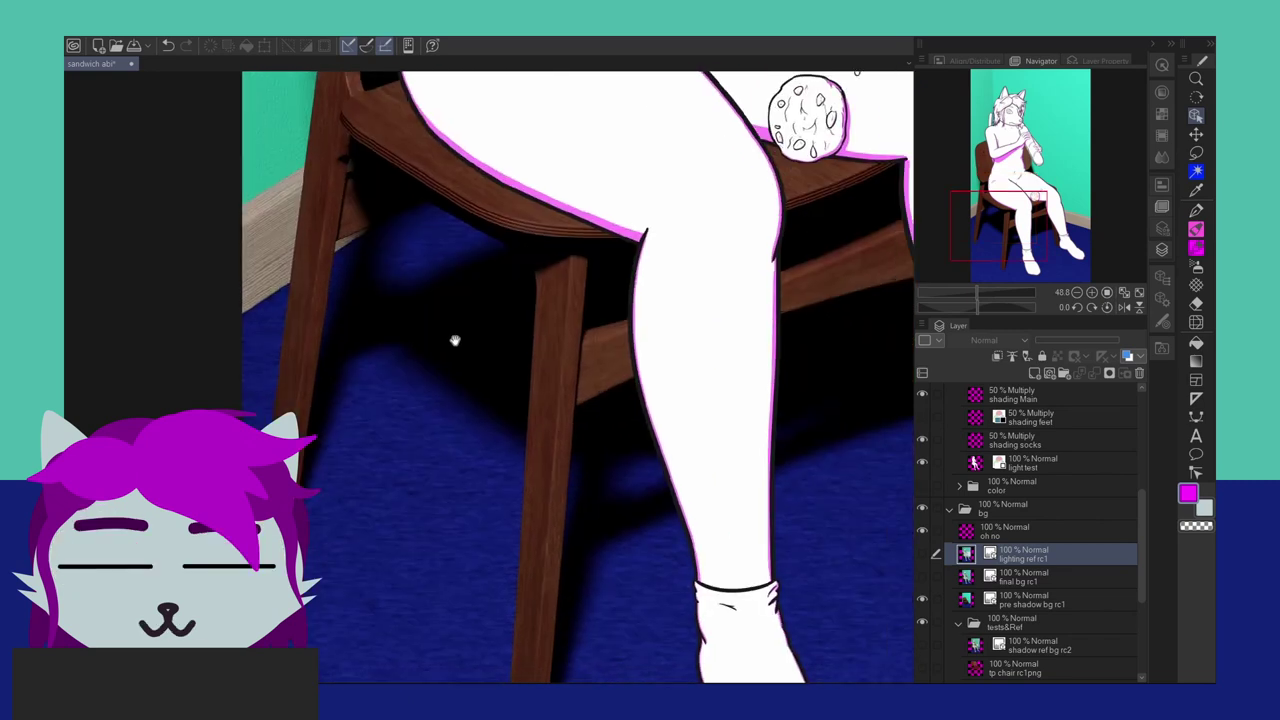
pyautogui.scroll(-2, 471, 380)
pyautogui.scroll(-1, 557, 383)
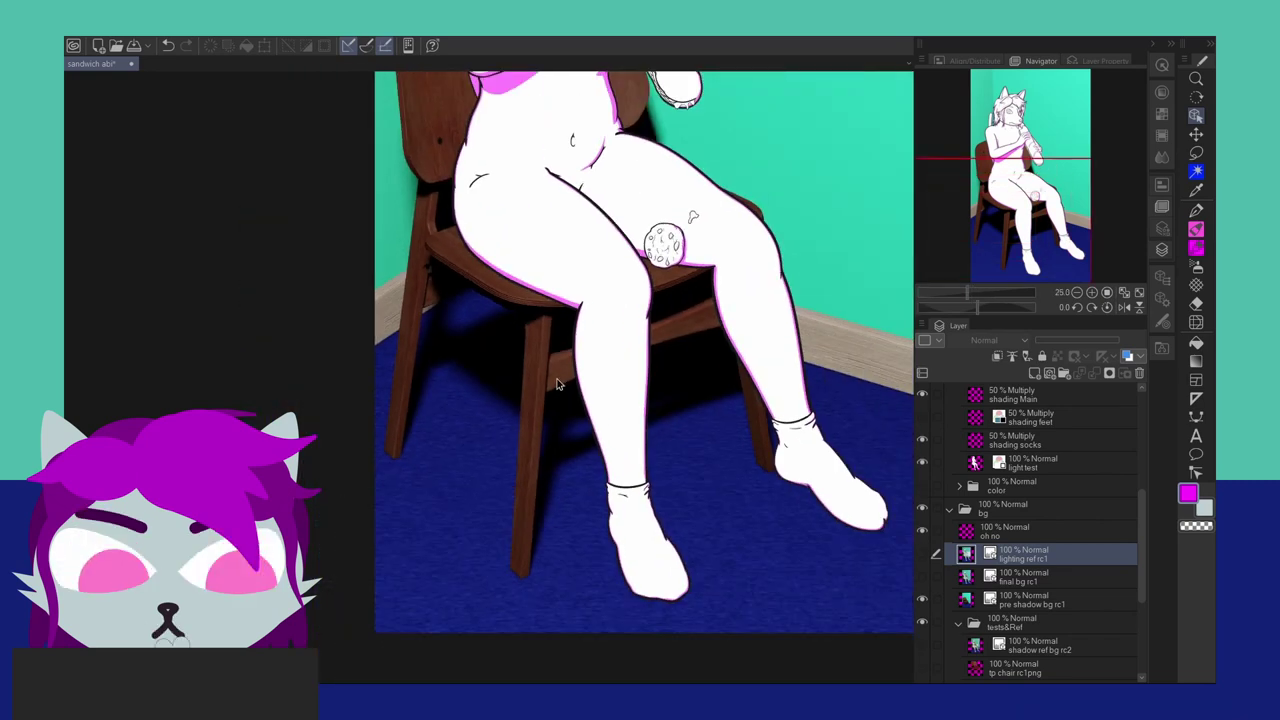
pyautogui.scroll(1, 646, 510)
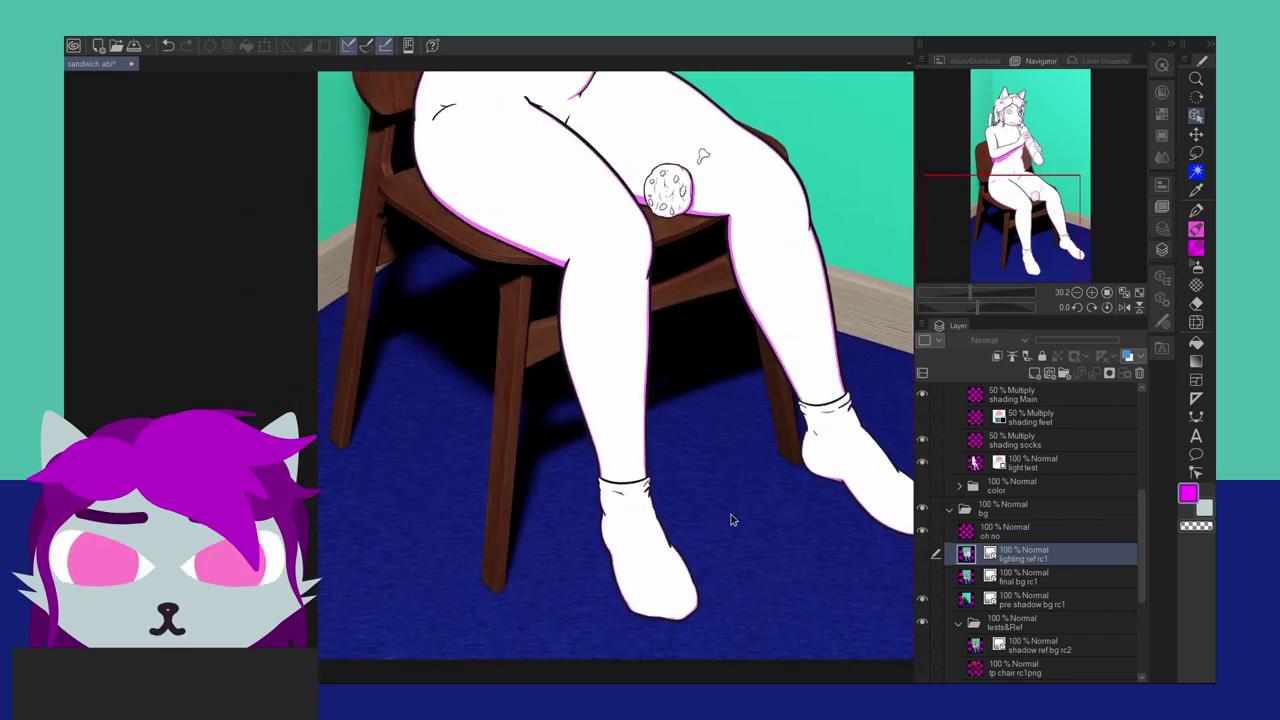
pyautogui.moveTo(731, 515); pyautogui.dragTo(600, 470)
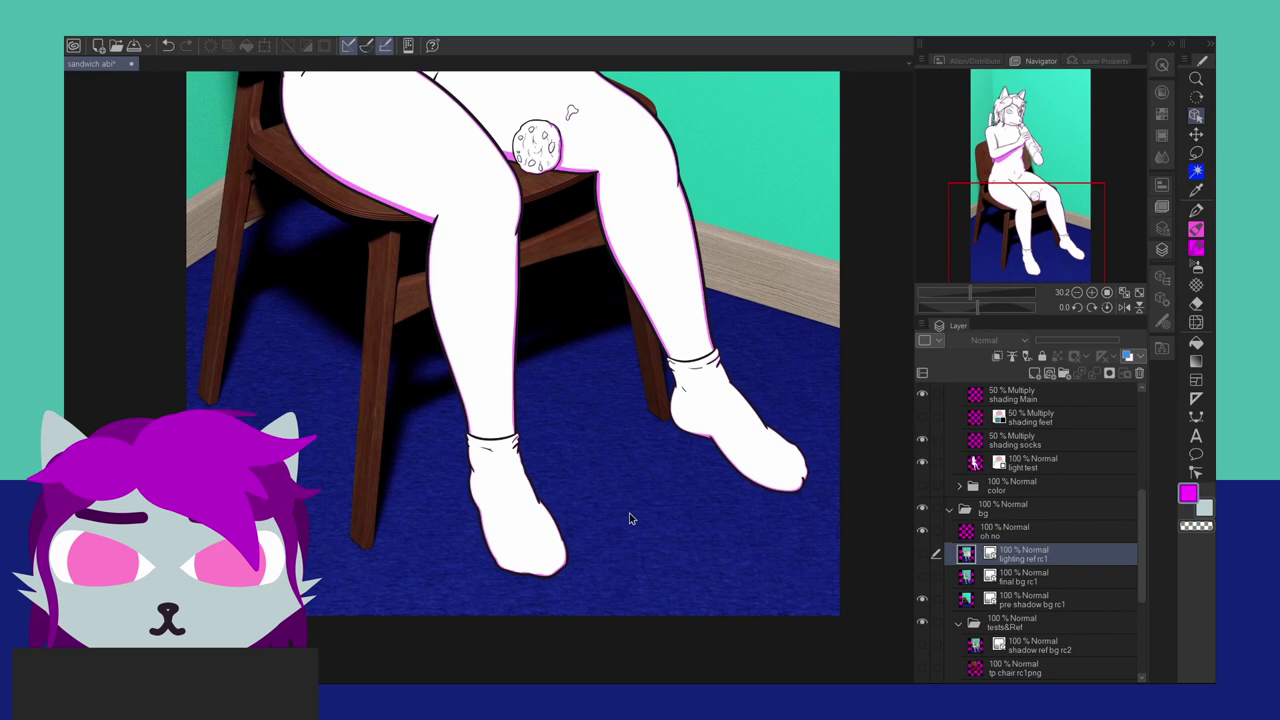
pyautogui.scroll(1, 630, 518)
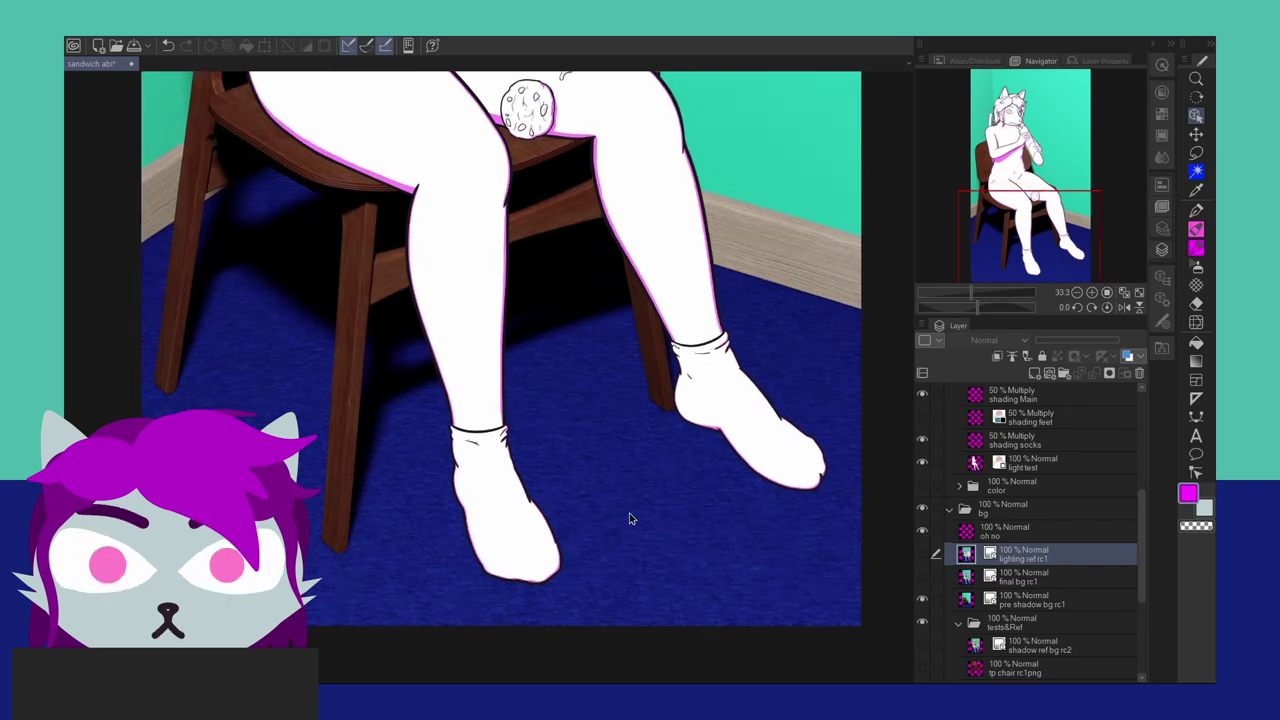
pyautogui.scroll(1, 630, 518)
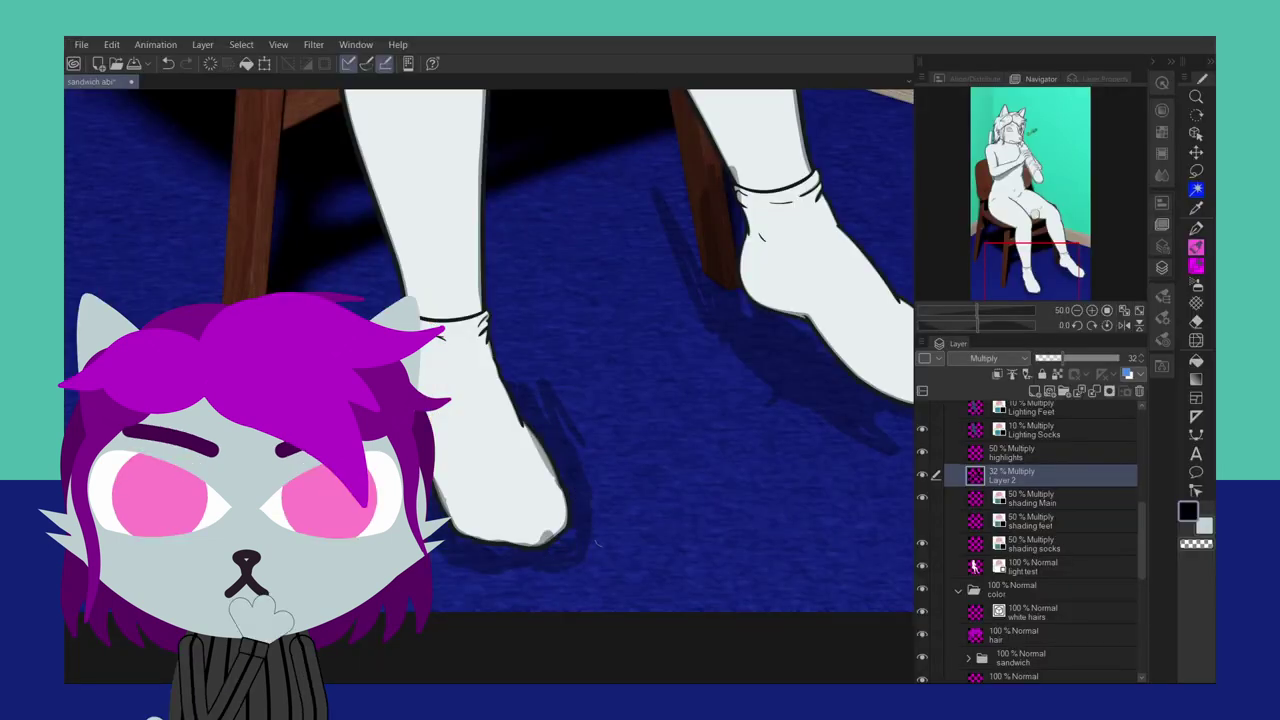
# - Clear the rough shadow strokes around the feet on the 32 % Multiply layer and repaint a shadow under the heel
pyautogui.moveTo(597, 543); pyautogui.dragTo(509, 405)
pyautogui.moveTo(470, 576); pyautogui.dragTo(474, 506)
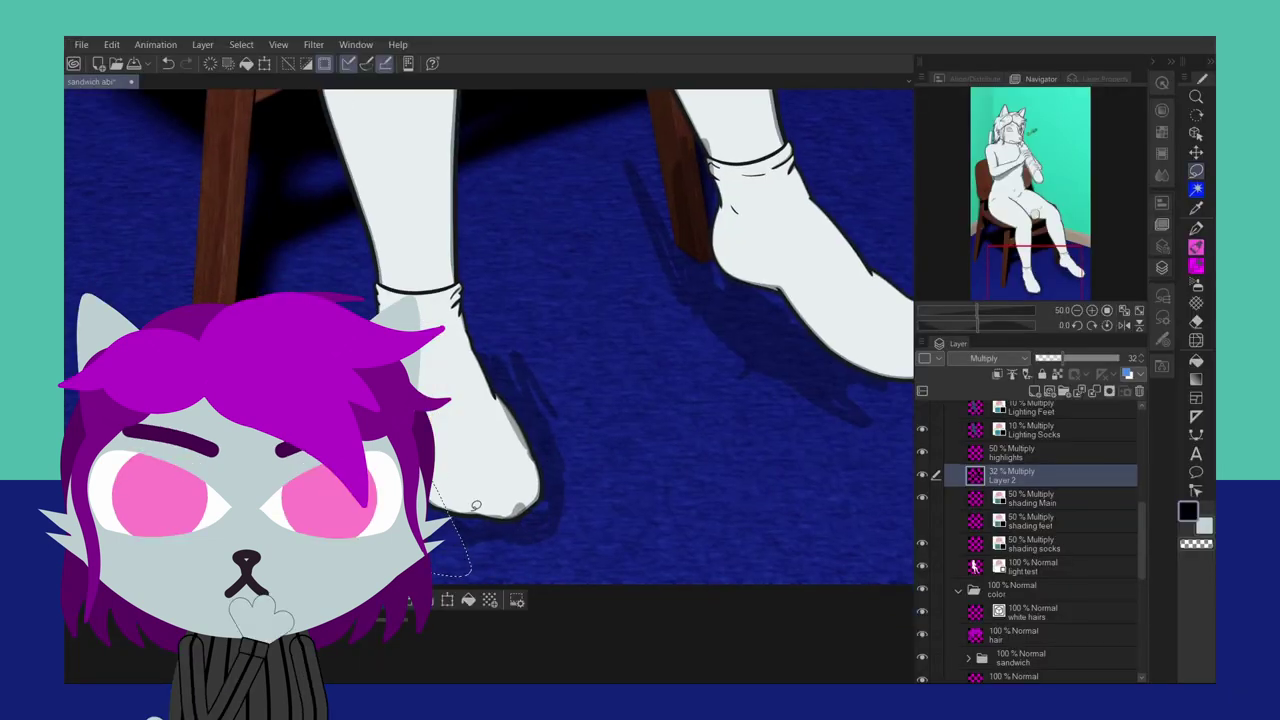
pyautogui.hotkey('ctrl', 'd')
pyautogui.press('e')
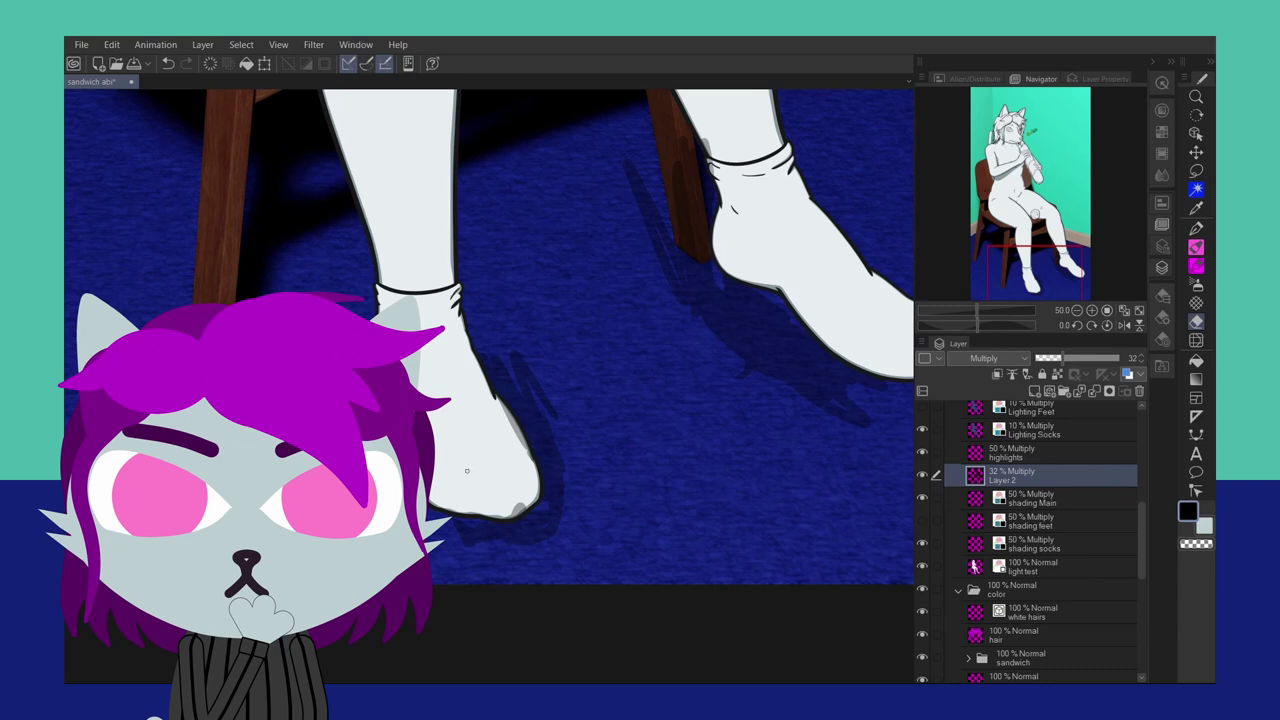
pyautogui.moveTo(558, 434)
pyautogui.mouseDown()
pyautogui.moveTo(500, 460)
pyautogui.moveTo(780, 300)
pyautogui.moveTo(740, 210)
pyautogui.mouseUp()
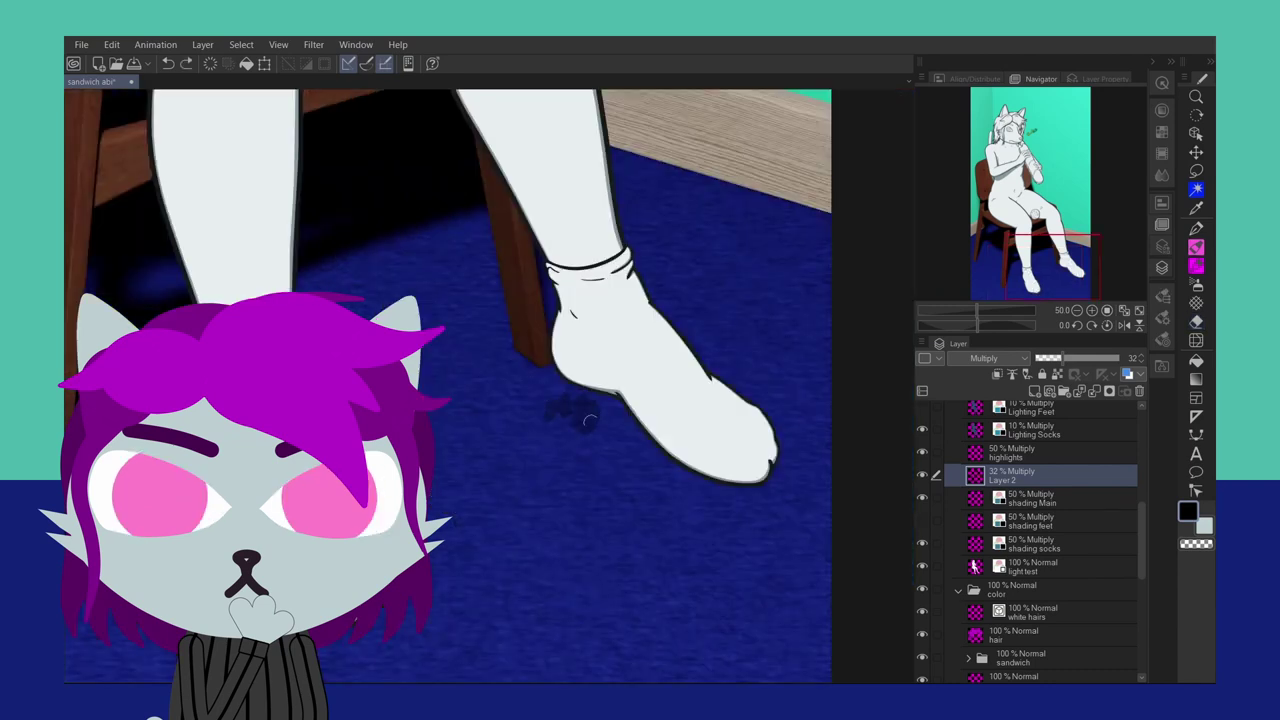
pyautogui.moveTo(588, 422)
pyautogui.mouseDown()
pyautogui.moveTo(600, 465)
pyautogui.moveTo(700, 492)
pyautogui.moveTo(630, 430)
pyautogui.moveTo(775, 395)
pyautogui.mouseUp()
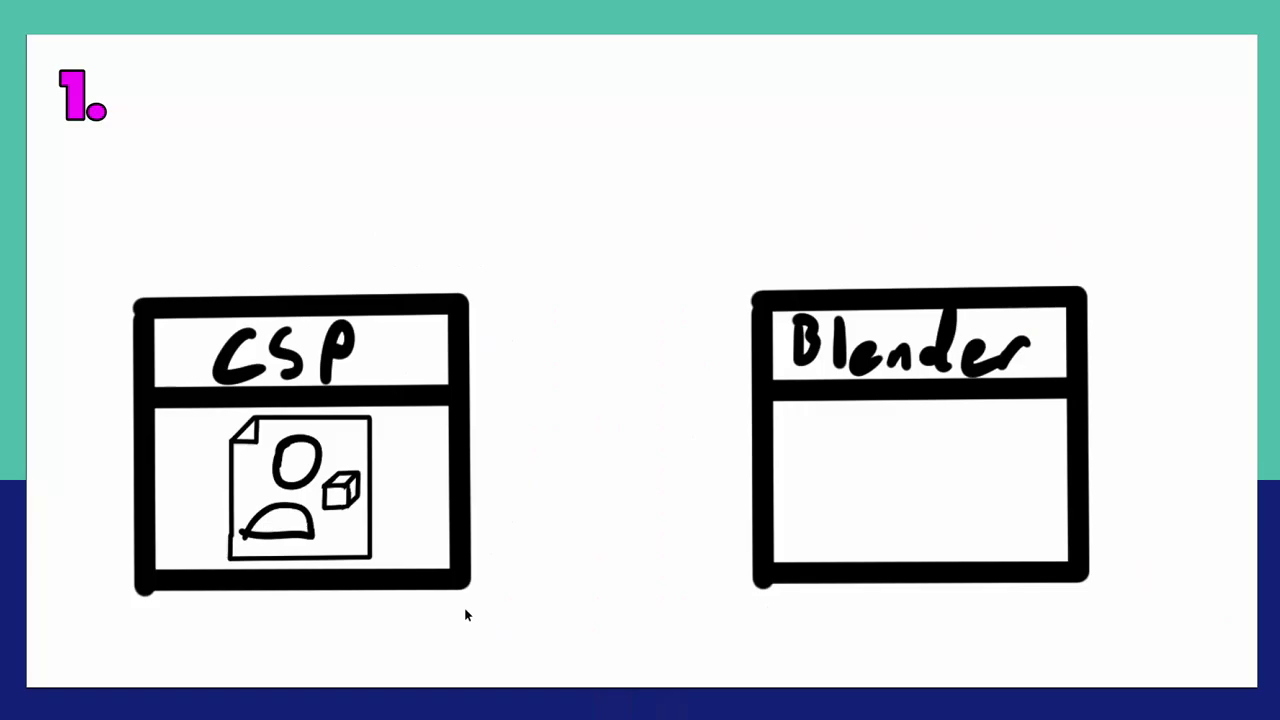
pyautogui.moveTo(480, 617)
pyautogui.mouseDown()
pyautogui.moveTo(540, 434)
pyautogui.moveTo(646, 349)
pyautogui.moveTo(875, 305)
pyautogui.moveTo(1094, 591)
pyautogui.mouseUp()
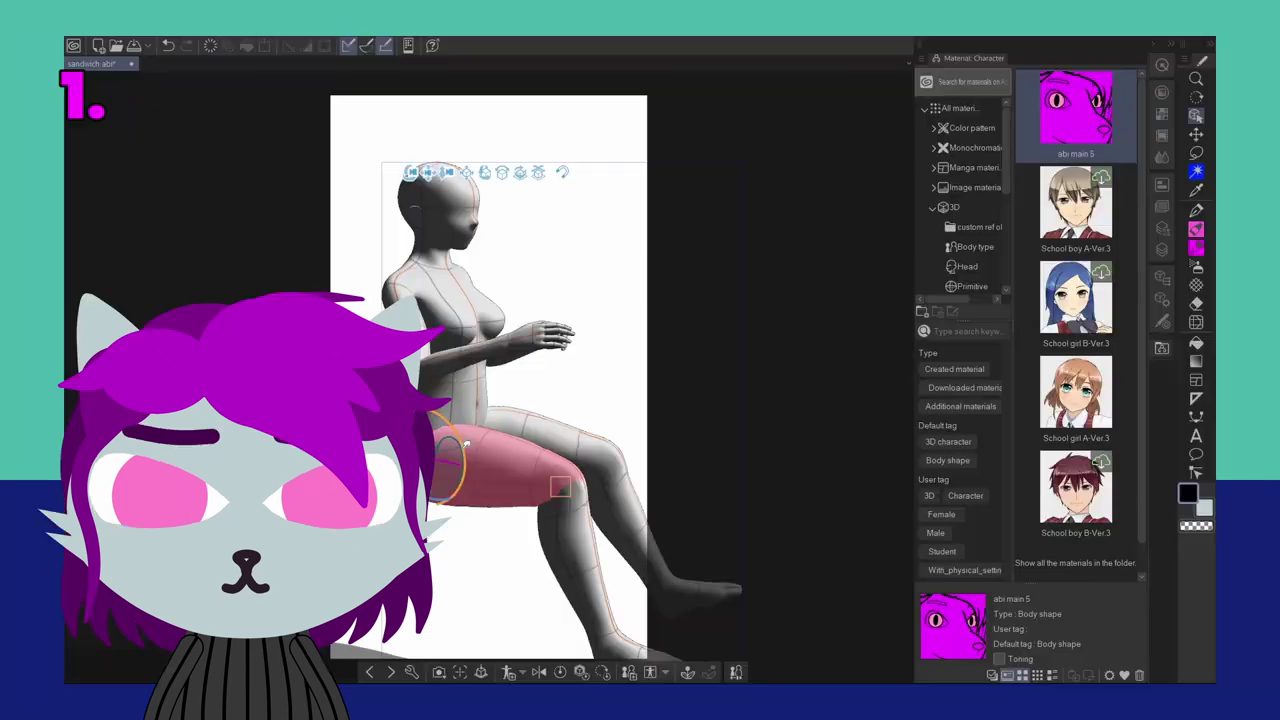
# - Rotate the near thigh of the seated 3D drawing figure
pyautogui.moveTo(466, 444); pyautogui.dragTo(433, 490)
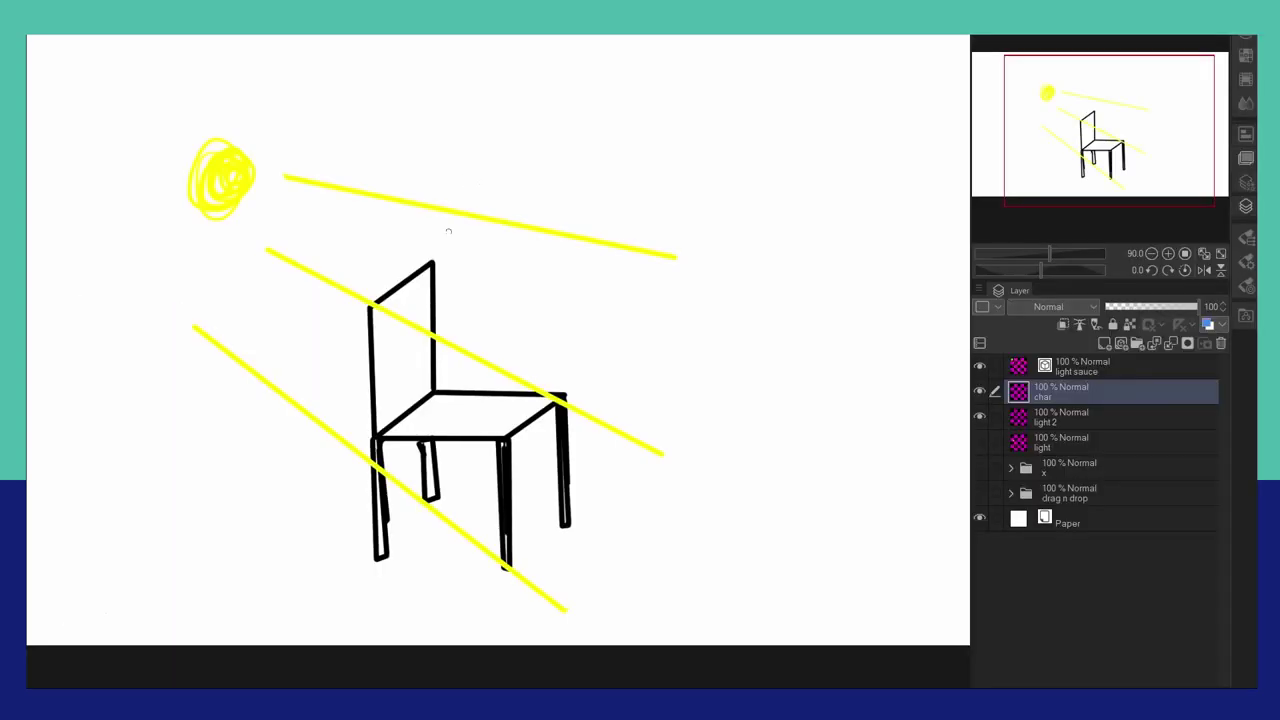
# - Sketch a simple figure sitting on the chair on the char layer, and switch to the light sauce layer
pyautogui.moveTo(446, 360)
pyautogui.mouseDown()
pyautogui.moveTo(474, 412)
pyautogui.moveTo(548, 438)
pyautogui.mouseUp()
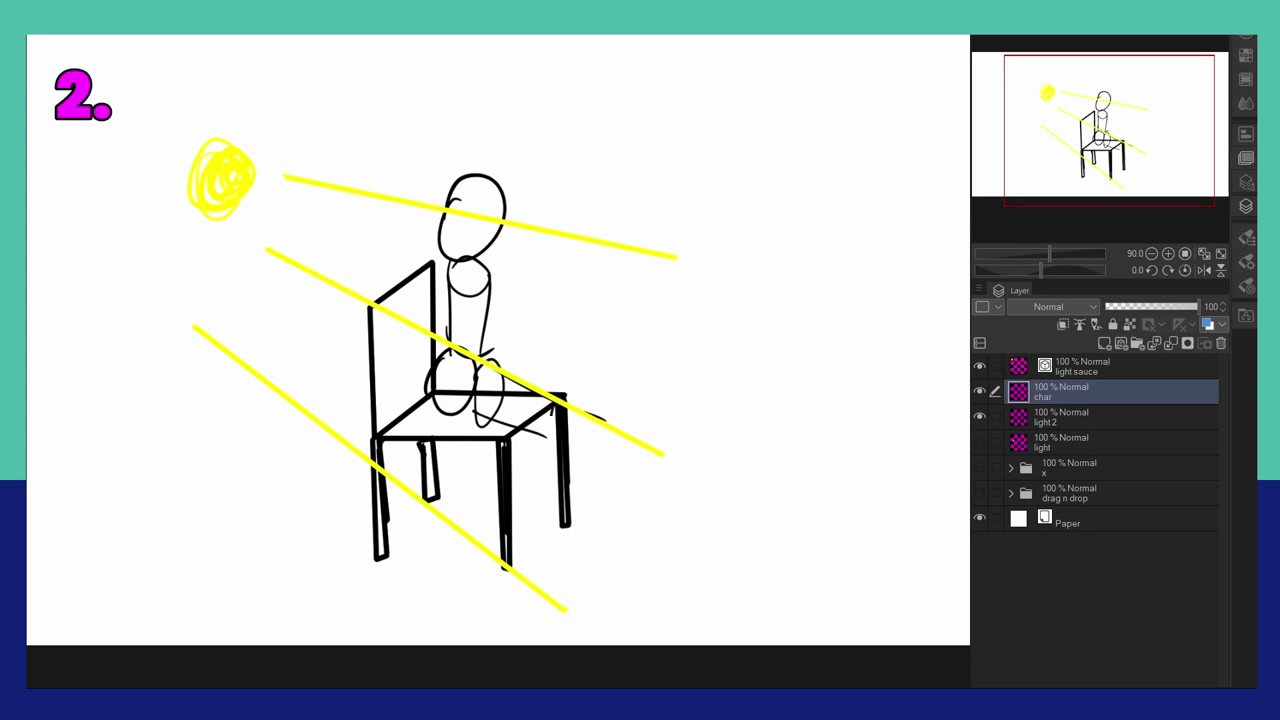
pyautogui.click(1122, 377)
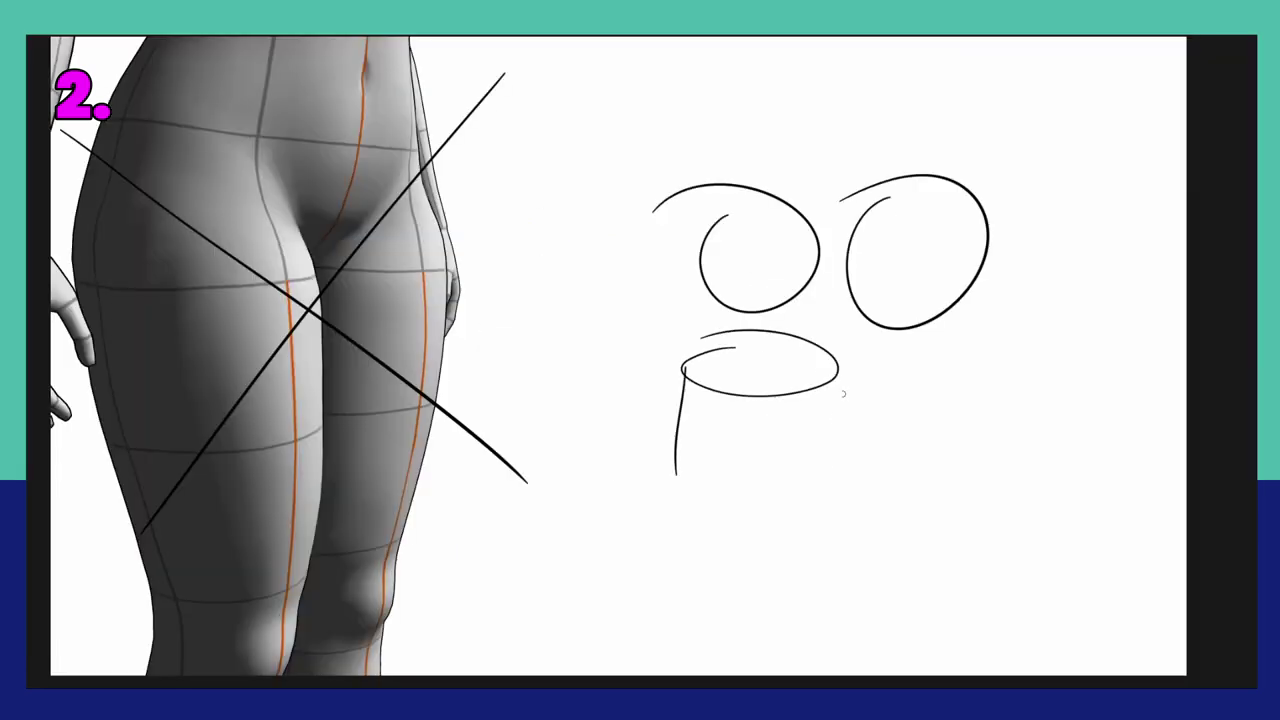
# - Sketch ellipses and cylinders beside the 3D thigh reference to practise leg cross-sections
pyautogui.moveTo(843, 394); pyautogui.dragTo(838, 490)
pyautogui.moveTo(680, 470); pyautogui.dragTo(875, 530)
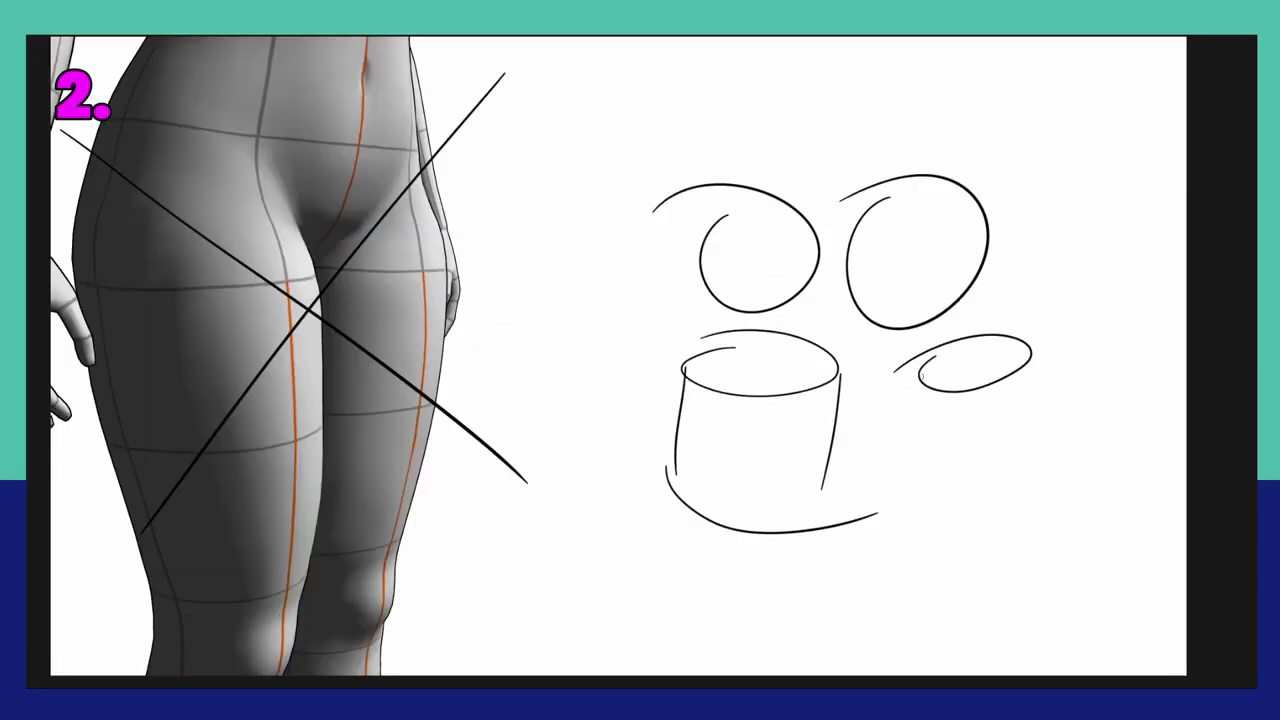
pyautogui.moveTo(930, 390); pyautogui.dragTo(1040, 440)
pyautogui.moveTo(1040, 290); pyautogui.dragTo(1180, 205)
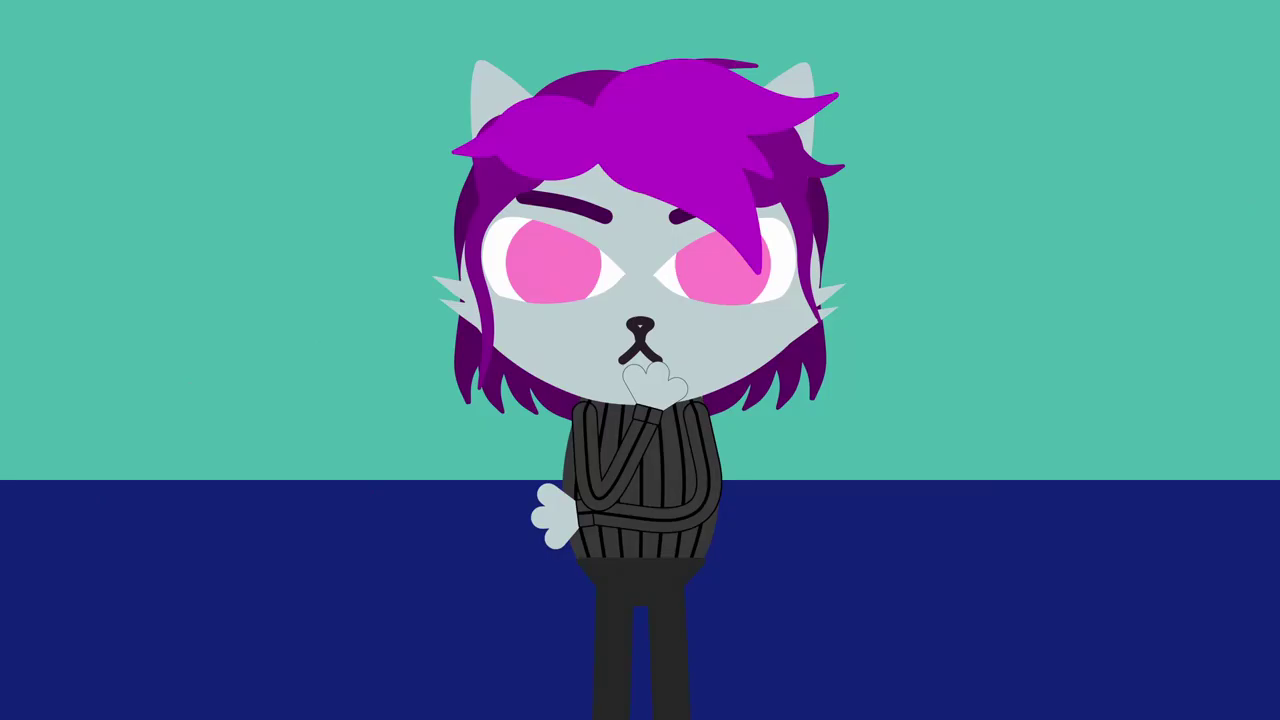
# - Search the web for "export from csp to blender" and look over the results
pyautogui.write('export from csp to blender')
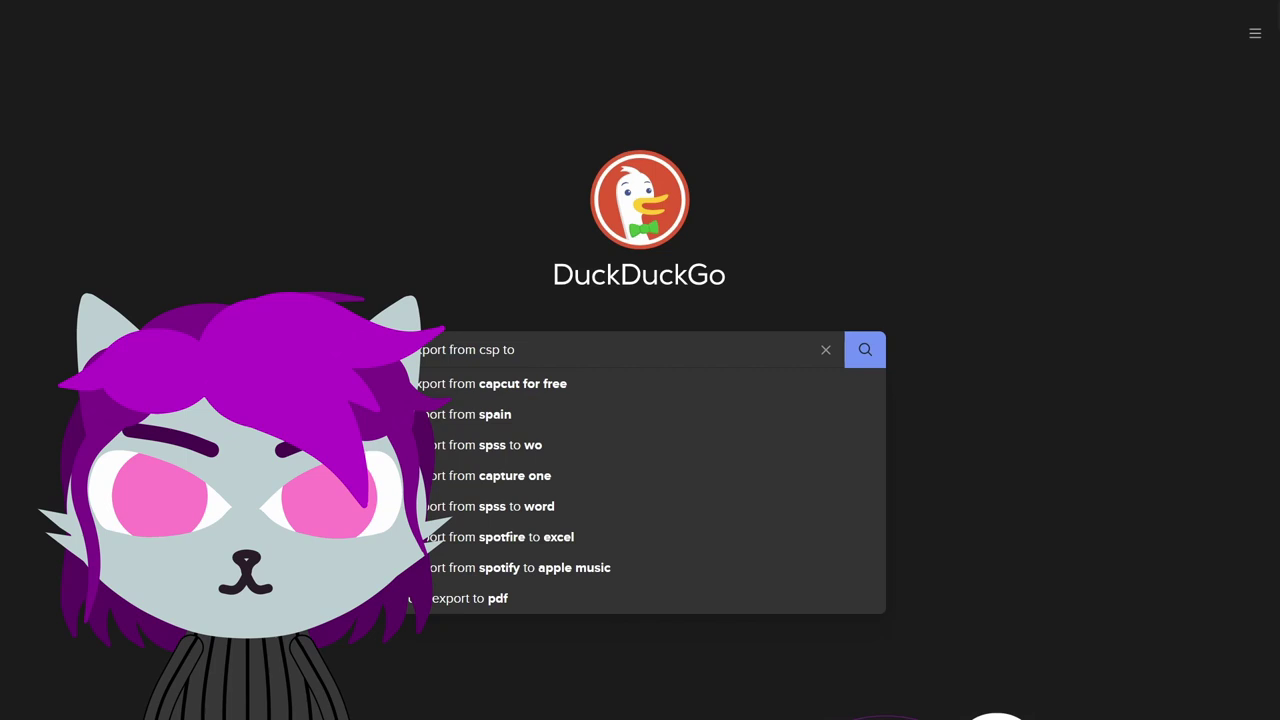
pyautogui.press('Return')
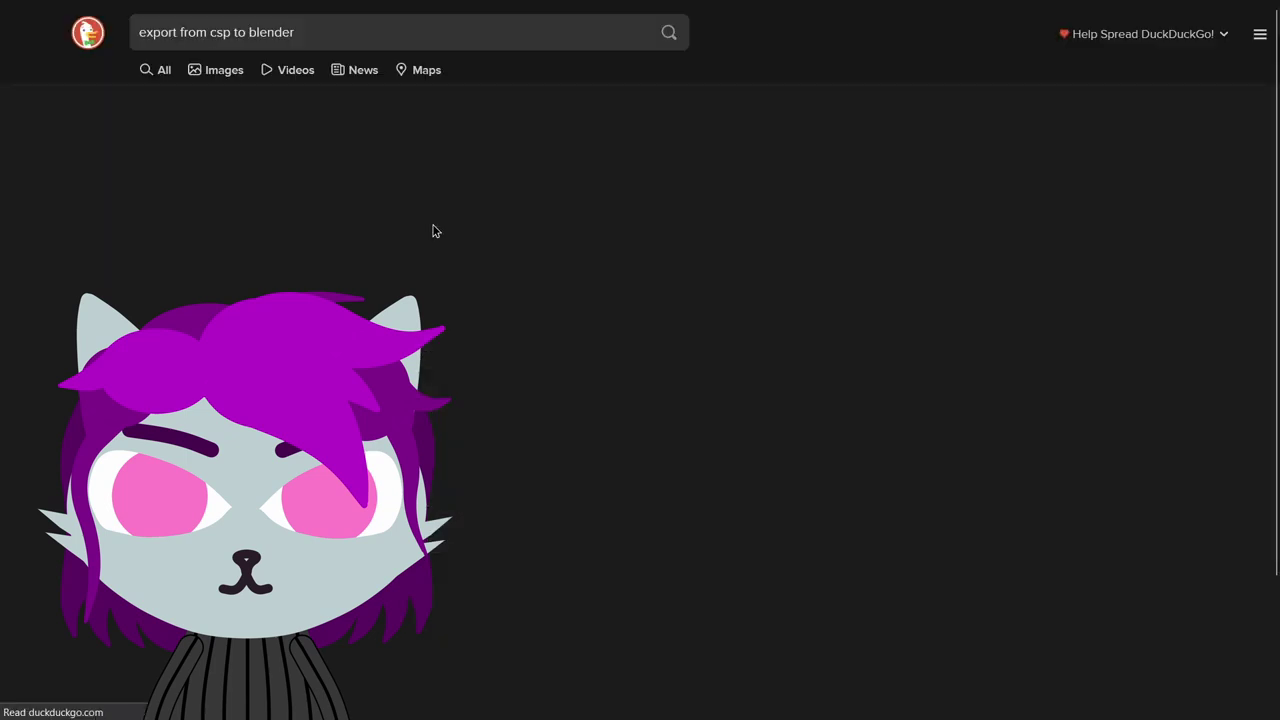
pyautogui.click(470, 415)
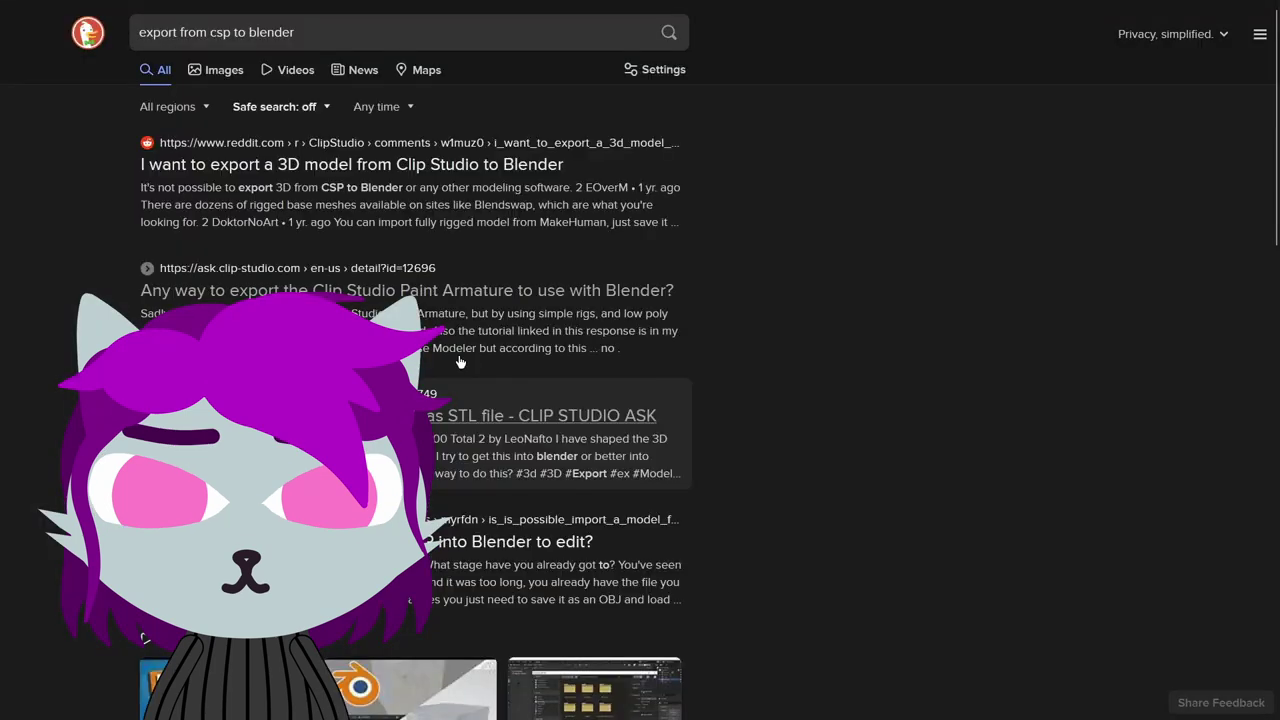
pyautogui.scroll(3, 640, 360)
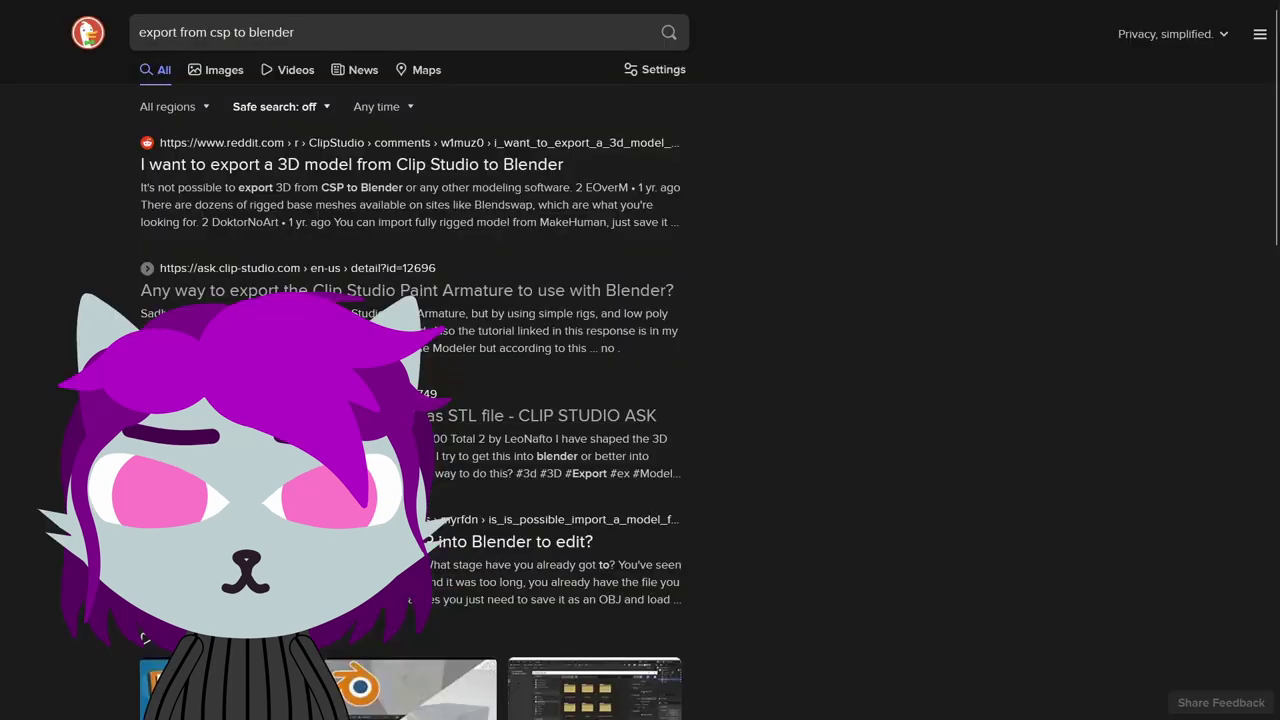
pyautogui.moveTo(934, 303); pyautogui.dragTo(0, 518)
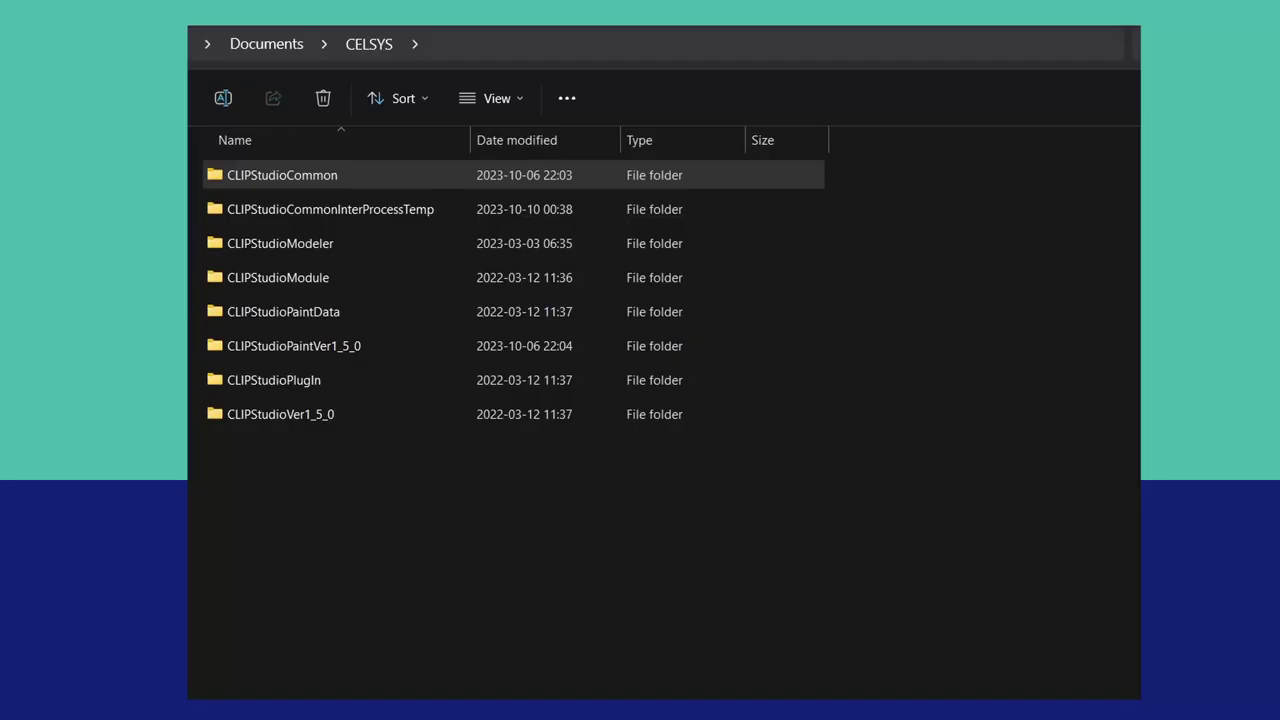
# - Browse the CELSYS folder's CLIPStudioCommon data and read through the contents of material_0.bodyproportion as text
pyautogui.doubleClick(280, 174)
pyautogui.doubleClick(278, 280)
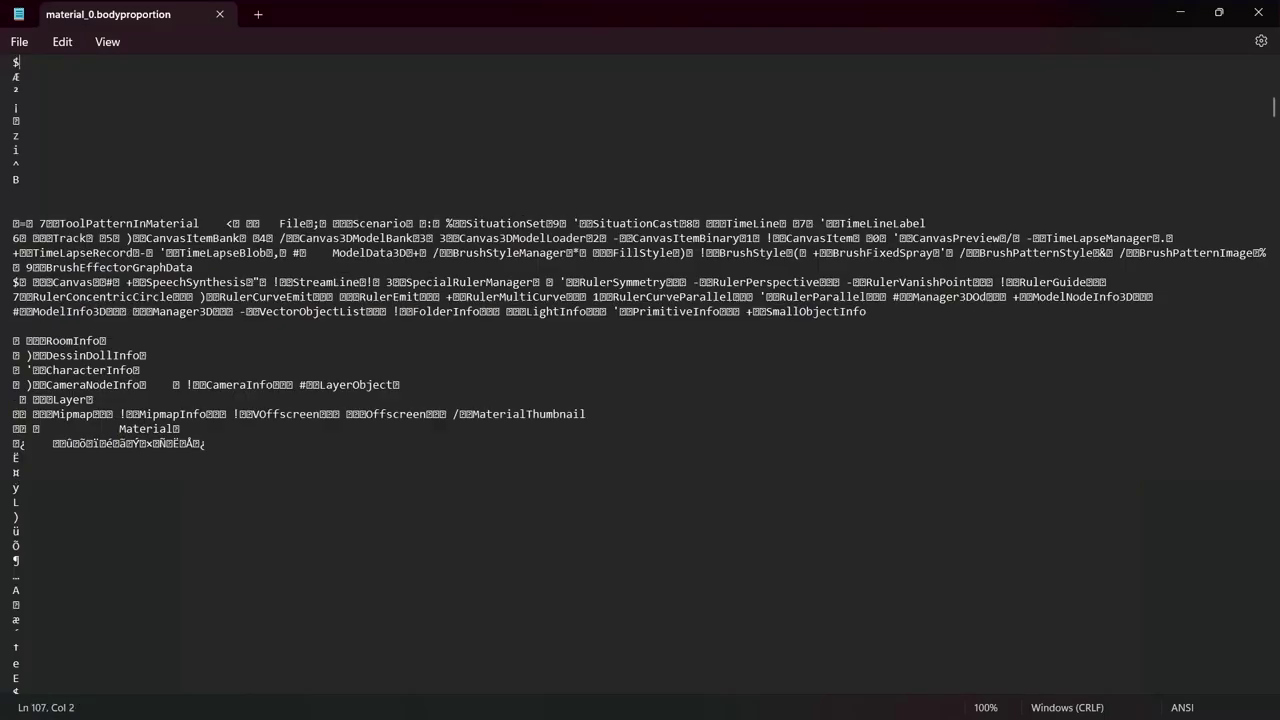
pyautogui.press('pagedown')
pyautogui.press('pagedown')
pyautogui.press('pagedown')
pyautogui.press('pagedown')
pyautogui.press('pagedown')
pyautogui.press('pagedown')
pyautogui.press('pagedown')
pyautogui.press('pagedown')
pyautogui.press('pagedown')
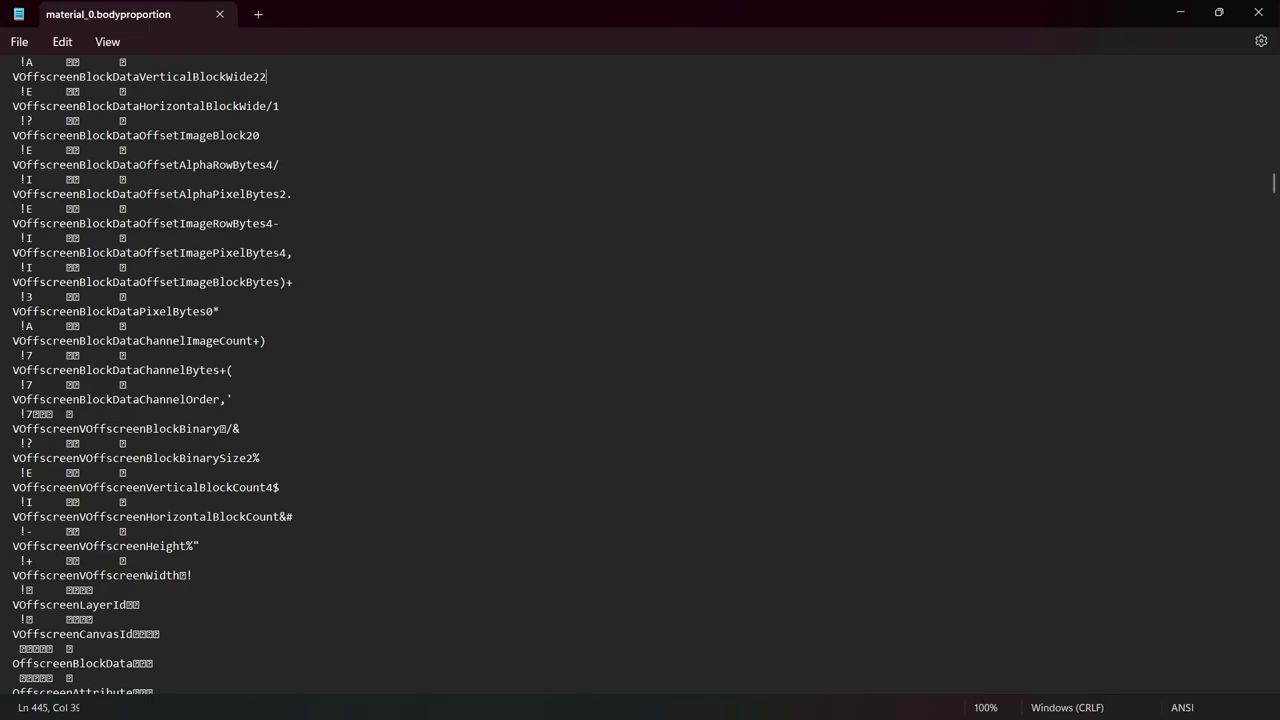
pyautogui.scroll(-20, 891, 405)
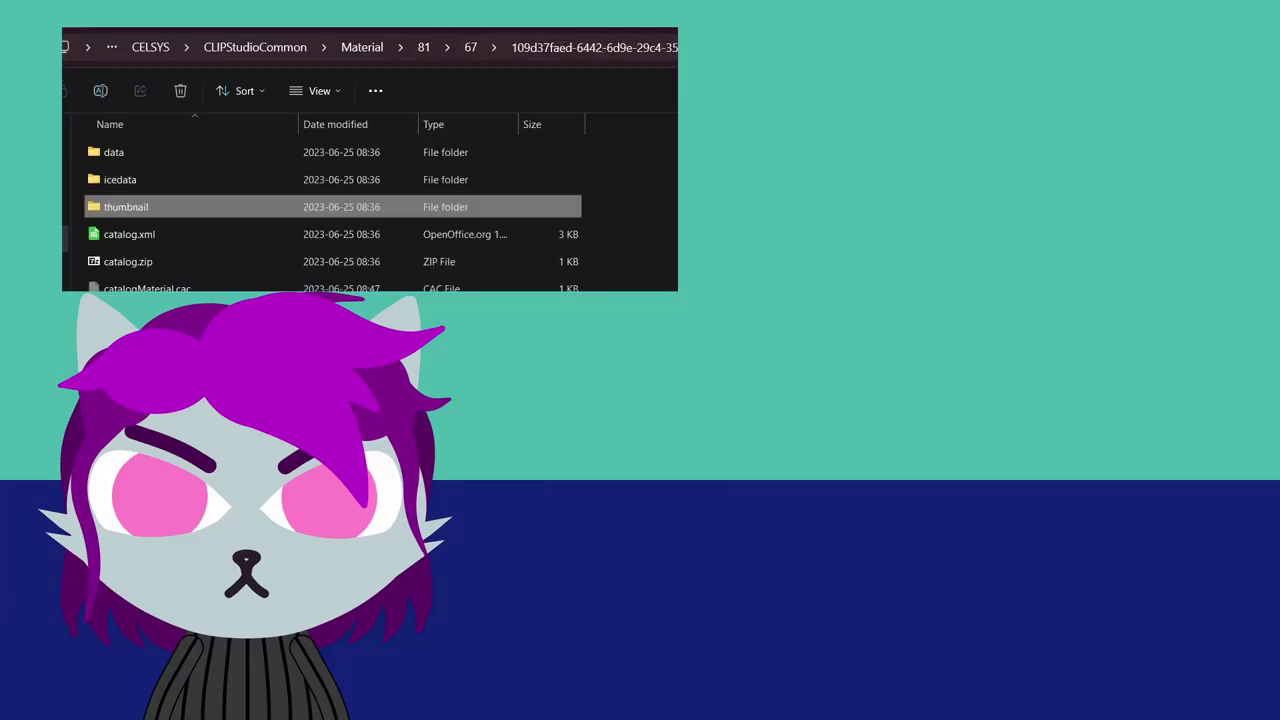
# - Inspect the thumbnail and data folders in CLIPStudioCommon's Material directory for material_0.bodyproportion, and locate sandwich abi.clip
pyautogui.doubleClick(130, 206)
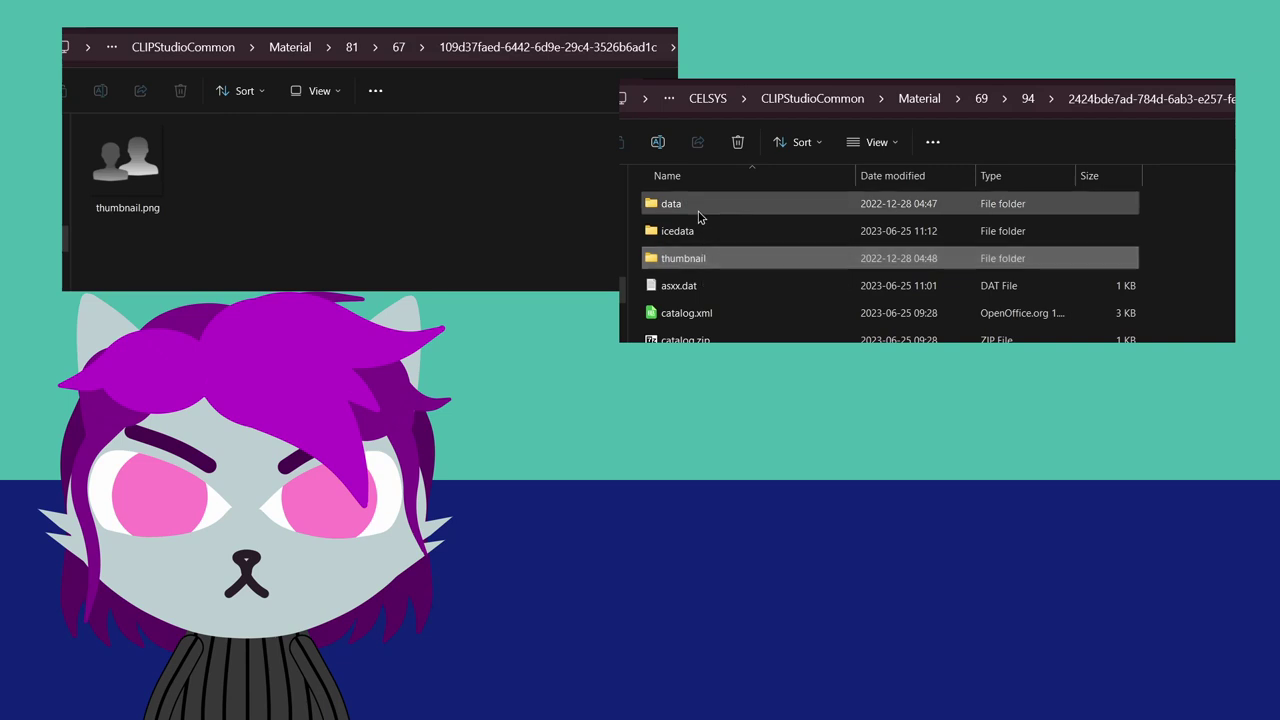
pyautogui.doubleClick(694, 210)
pyautogui.click(720, 223)
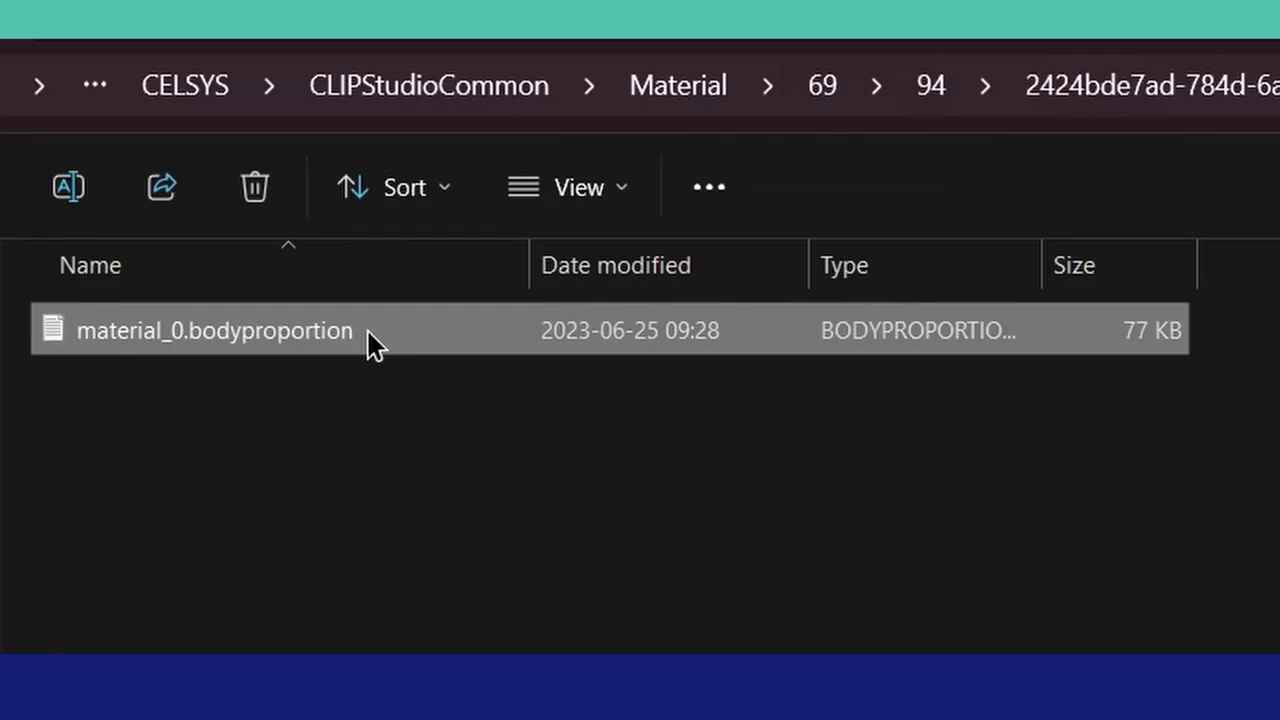
pyautogui.moveTo(785, 208); pyautogui.dragTo(751, 209)
pyautogui.moveTo(285, 347); pyautogui.dragTo(285, 350)
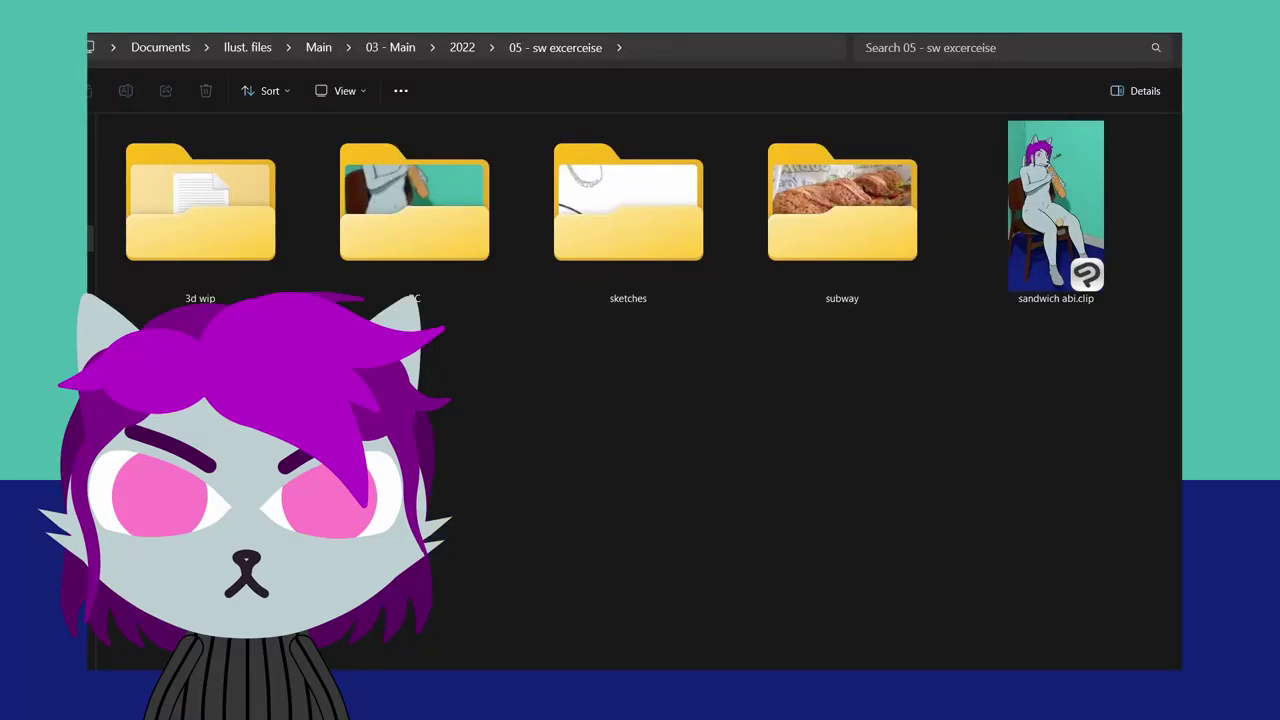
pyautogui.click(1040, 215)
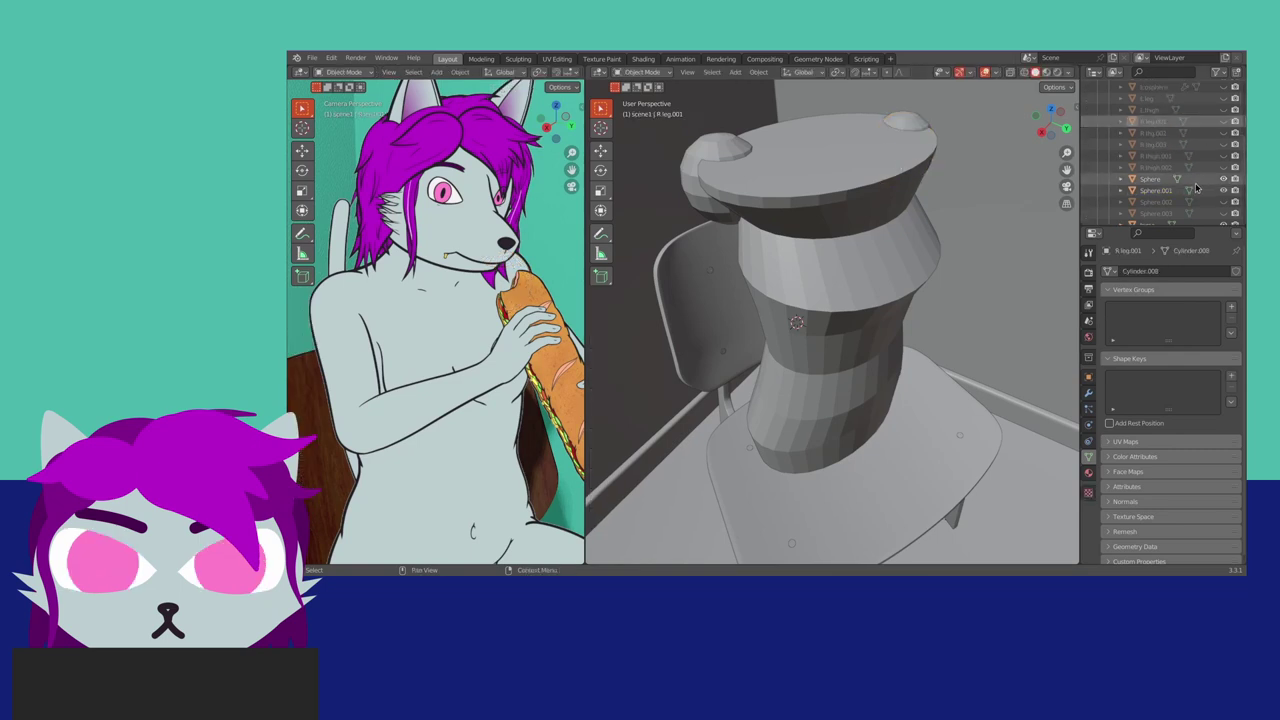
# - Look over the BaseMesh Female 2 free 3D model page on cgtrader
pyautogui.scroll(-1, 1220, 192)
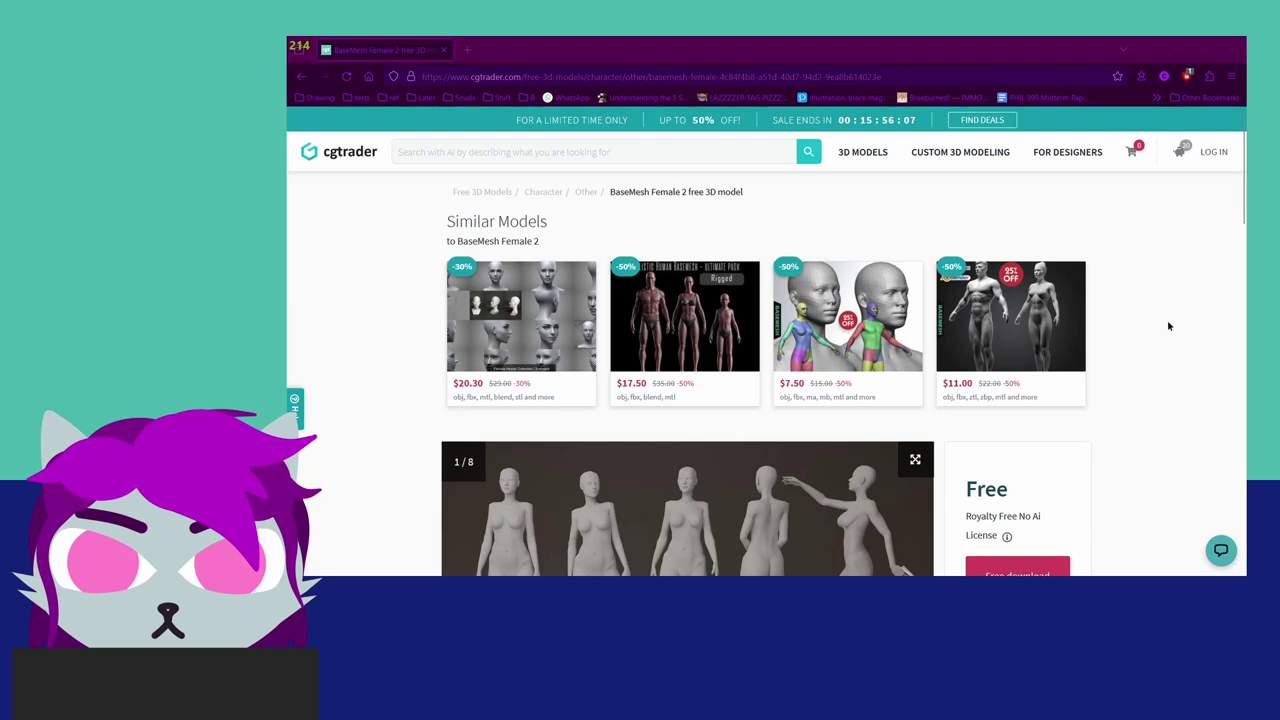
pyautogui.scroll(-3, 1168, 326)
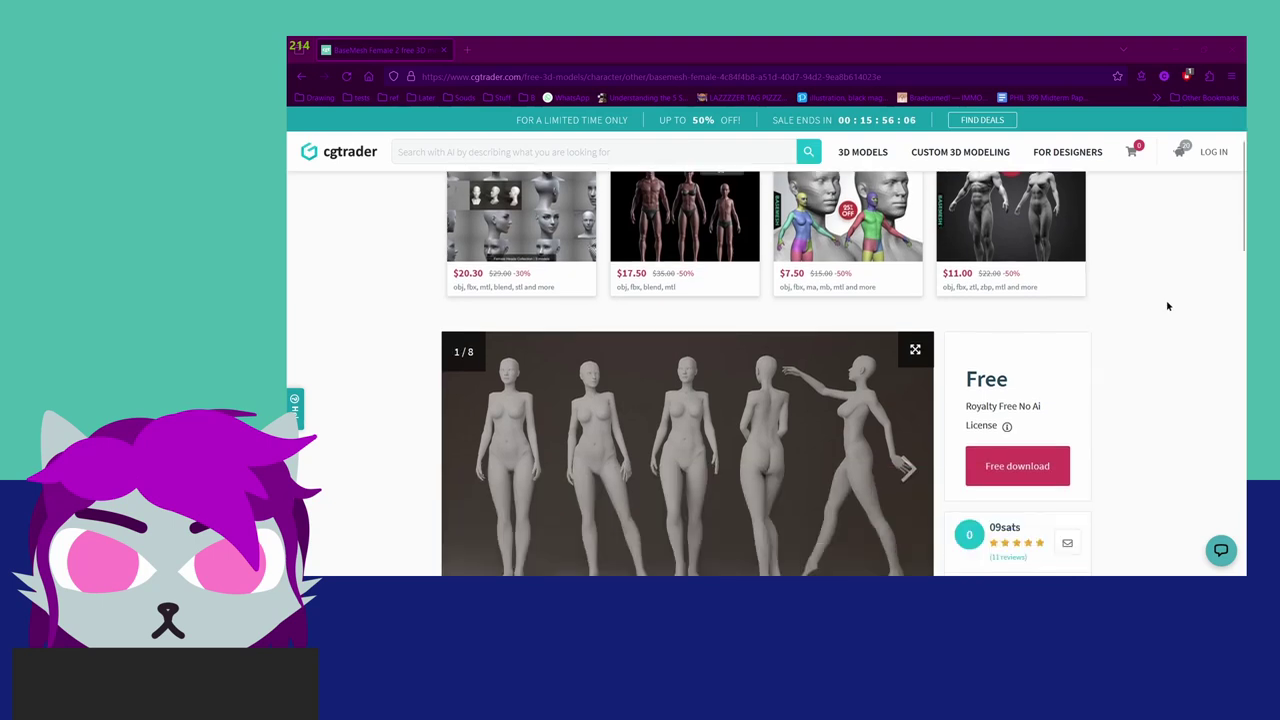
pyautogui.scroll(1, 1166, 306)
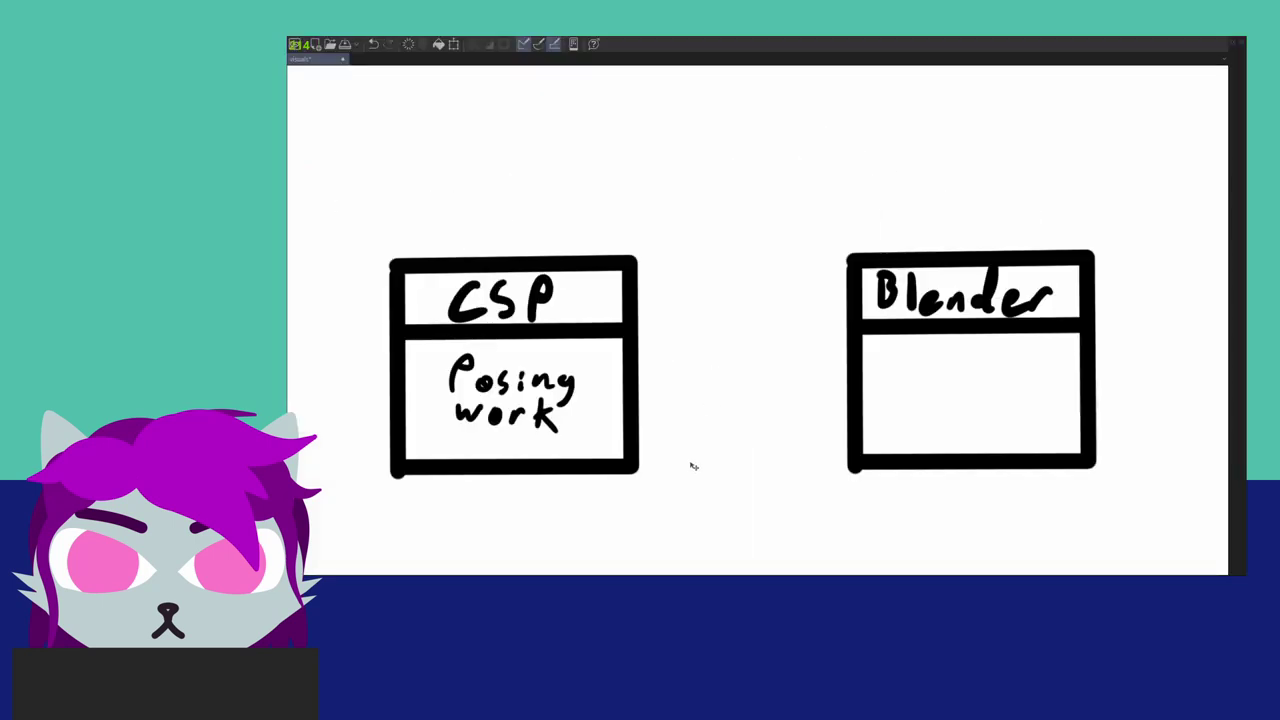
# - Move the "Posing work" note from the CSP box to the Blender box in the sketched diagram
pyautogui.moveTo(691, 463)
pyautogui.mouseDown()
pyautogui.moveTo(760, 374)
pyautogui.moveTo(1037, 366)
pyautogui.moveTo(1132, 456)
pyautogui.mouseUp()
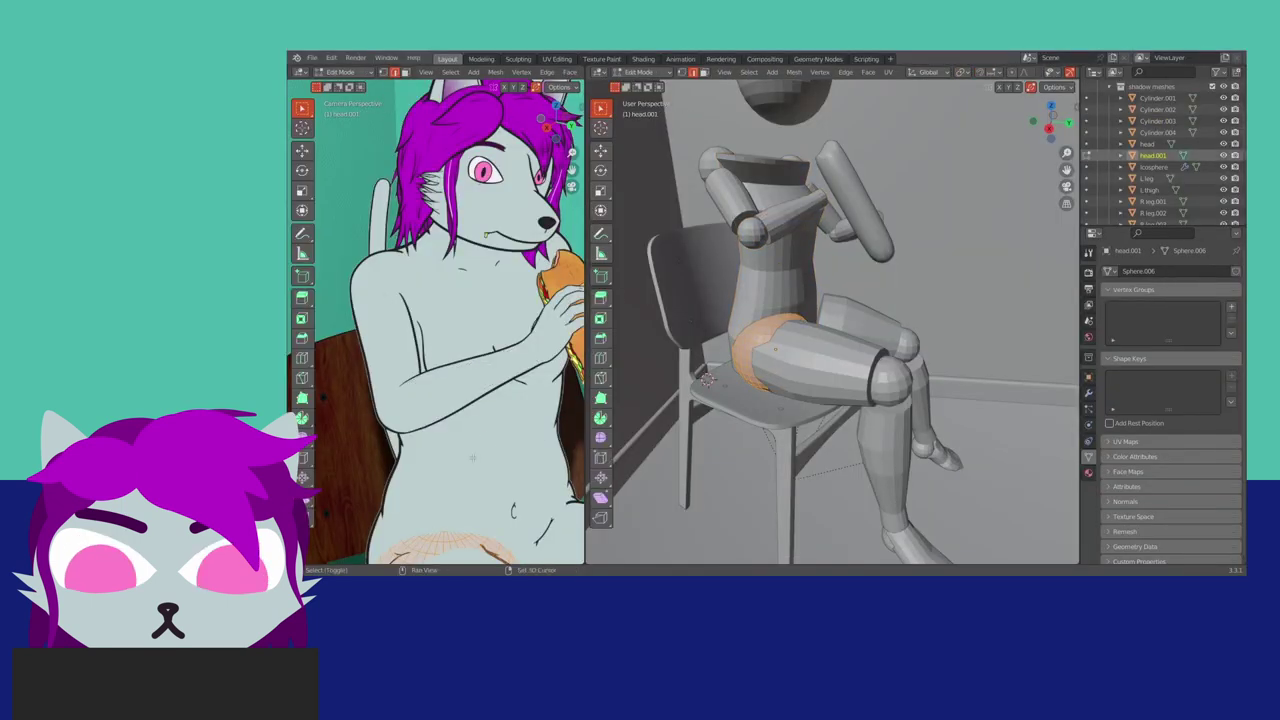
# - Switch mesh editing in Blender from the mannequin's pelvis piece to its far thigh
pyautogui.press('Tab')
pyautogui.scroll(-5, 450, 330)
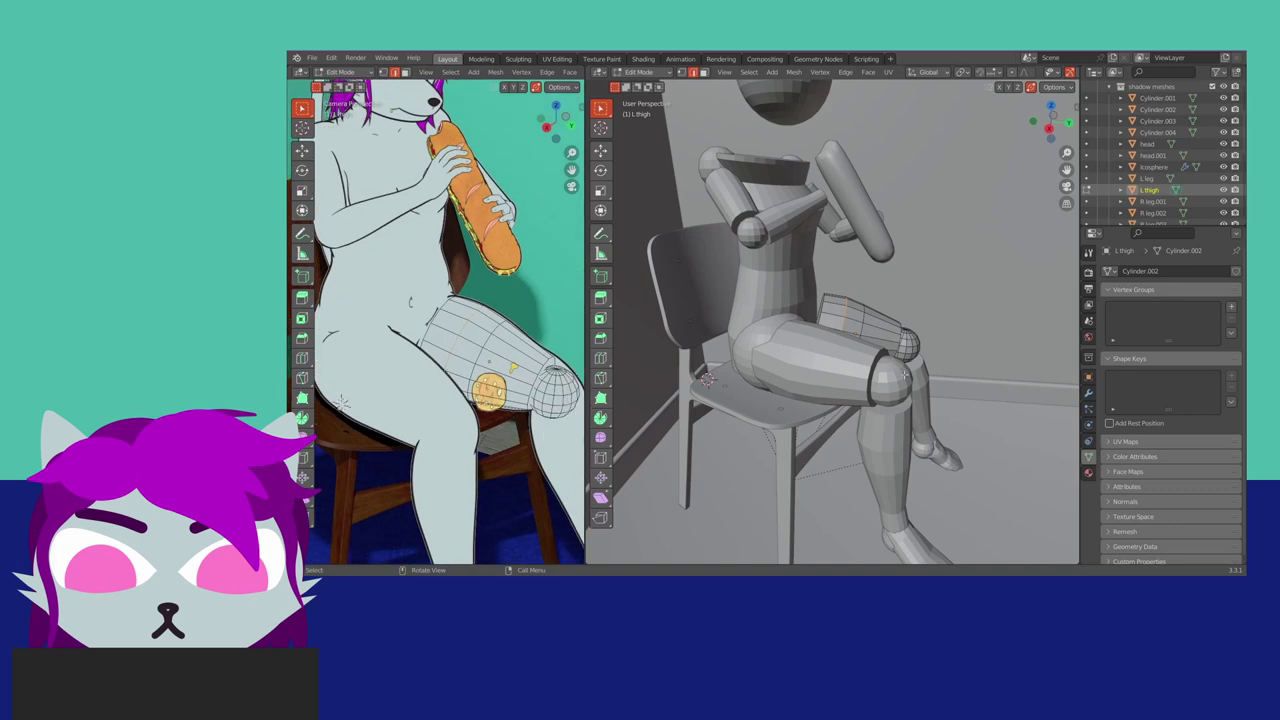
pyautogui.hotkey('alt', 'q')
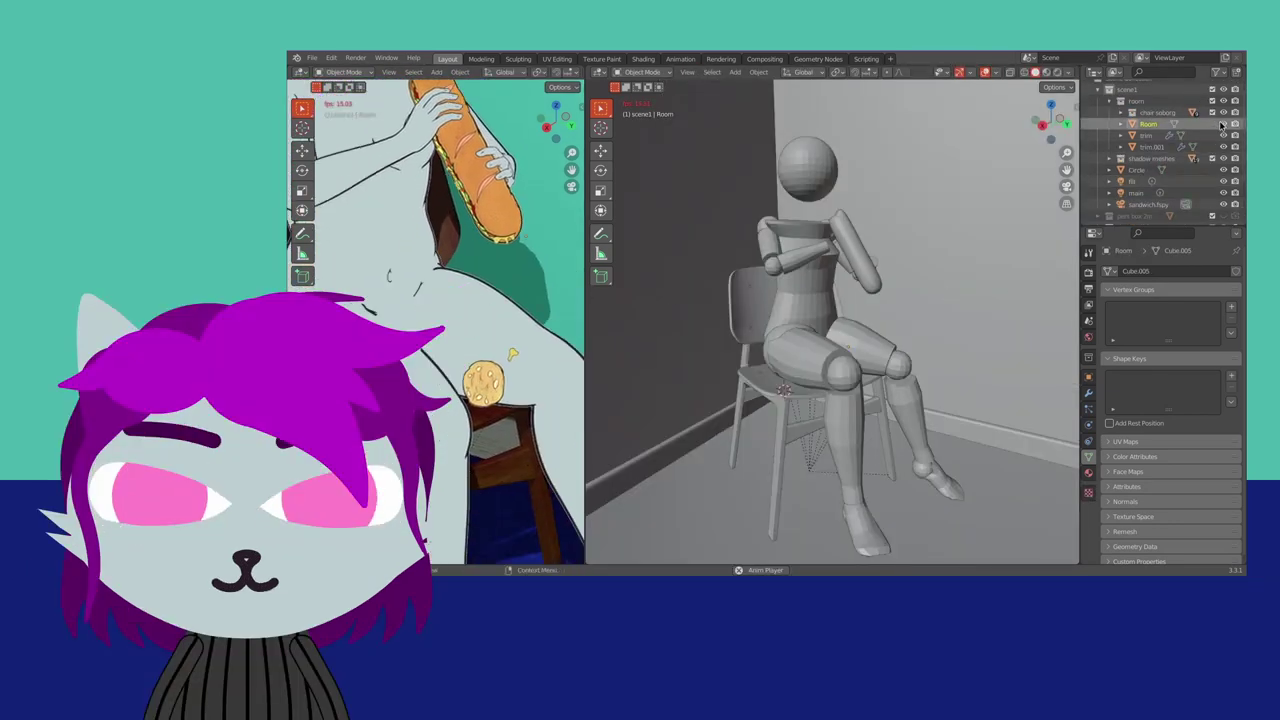
# - Toggle the visibility of the shadow meshes collection off and on to compare the shadows on the character
pyautogui.click(1224, 159)
pyautogui.click(1224, 159)
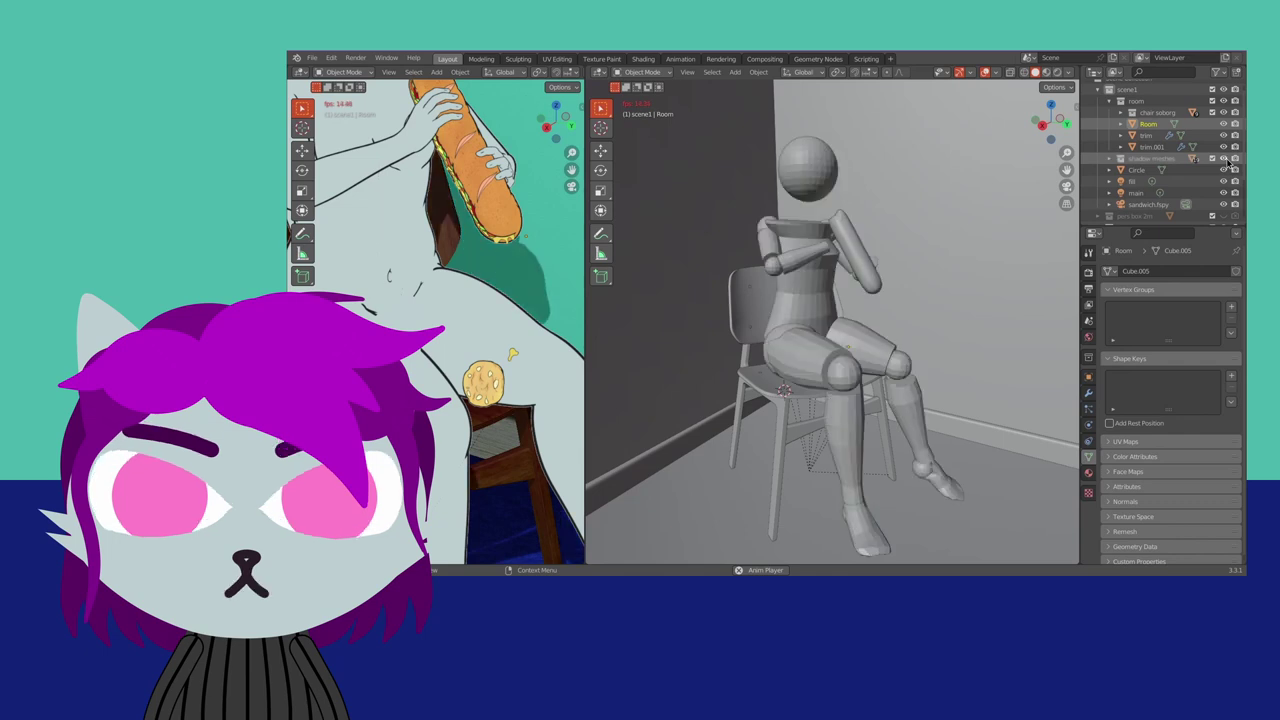
pyautogui.click(1224, 159)
pyautogui.click(1224, 159)
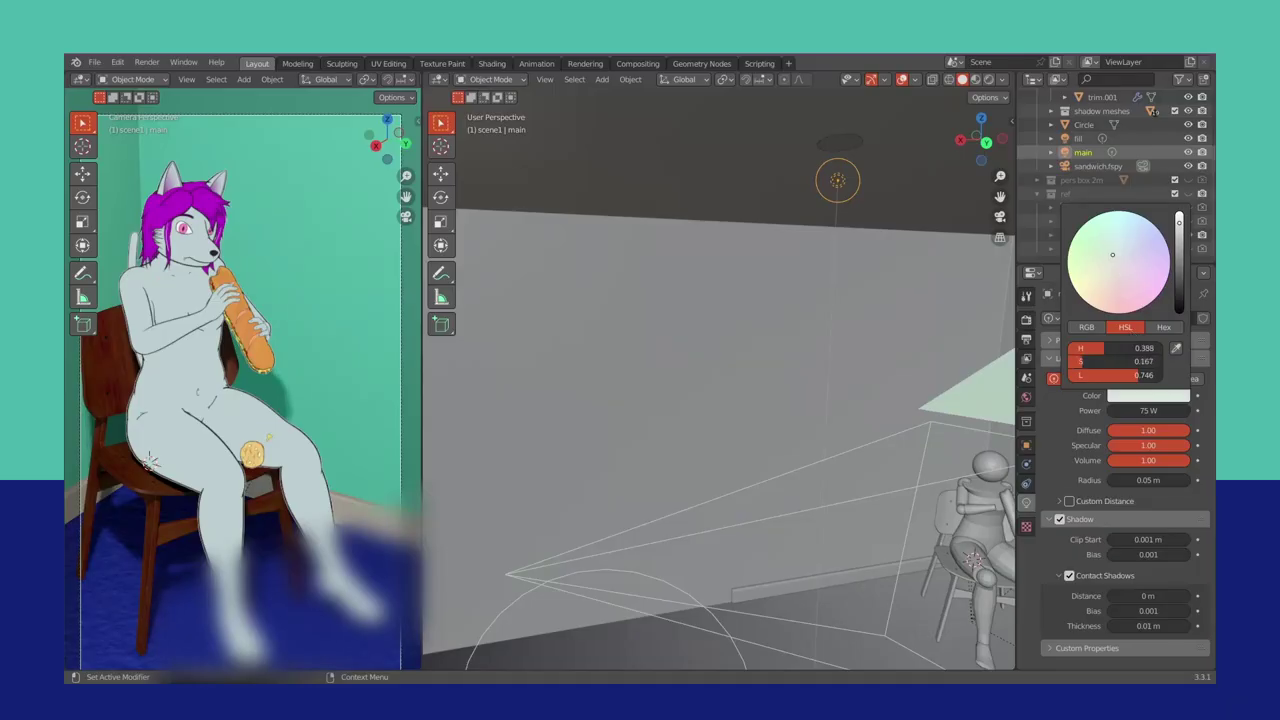
# - Adjust the main light's colour, and paint a pale cream swatch stroke below the yellow one in Clip Studio Paint
pyautogui.moveTo(1112, 254); pyautogui.dragTo(1094, 261)
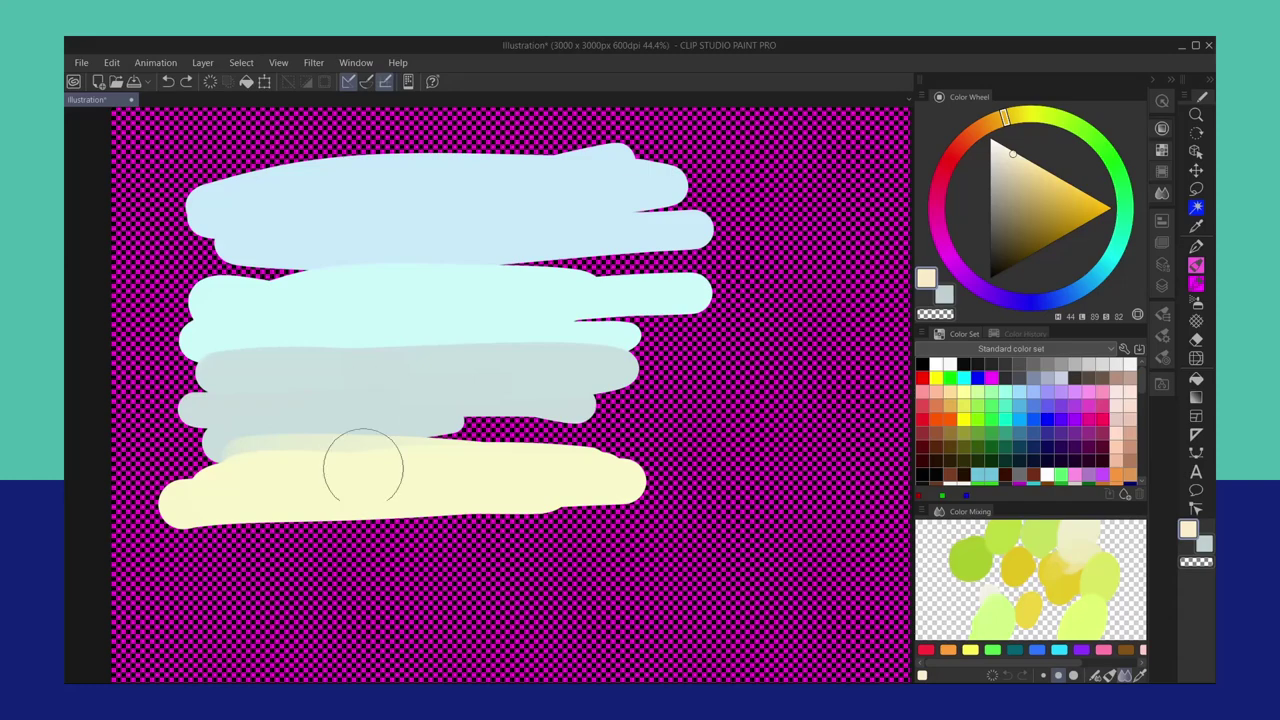
pyautogui.moveTo(215, 556)
pyautogui.mouseDown()
pyautogui.moveTo(570, 548)
pyautogui.moveTo(538, 560)
pyautogui.mouseUp()
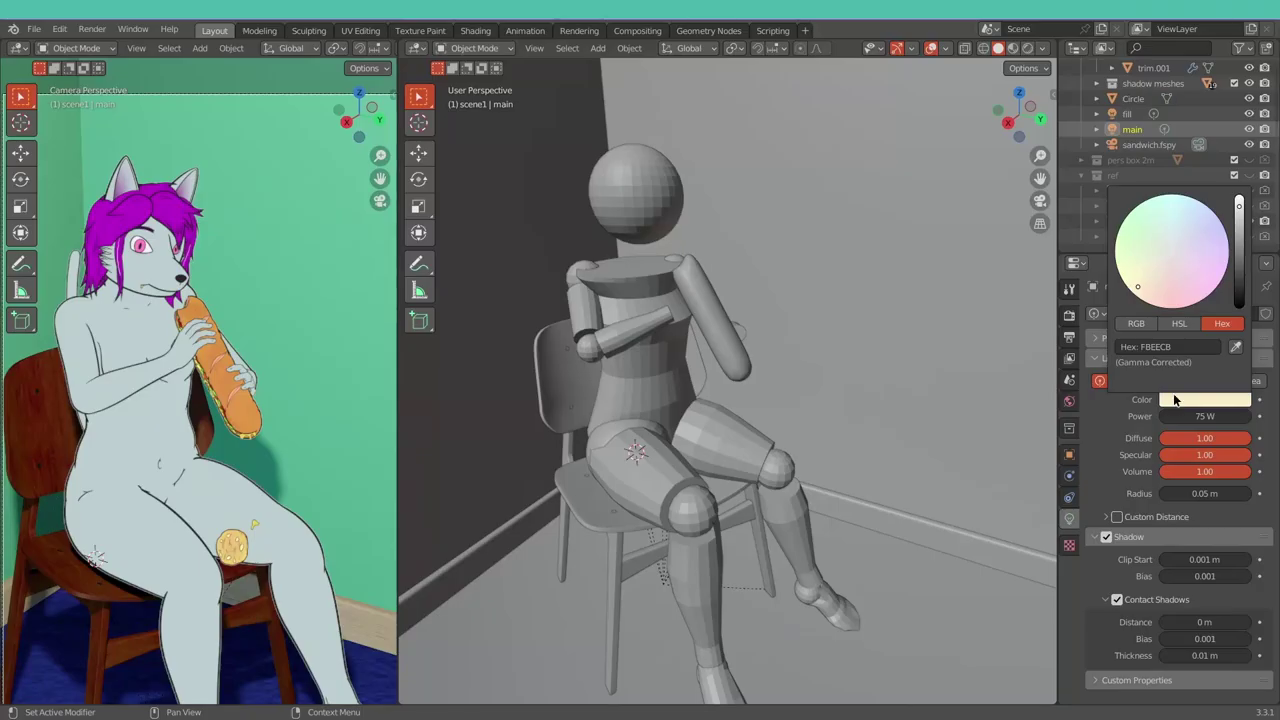
# - Switch to Blender and set the main light's colour to hex c8e9fb
pyautogui.click(1188, 352)
pyautogui.write('c8e9fb')
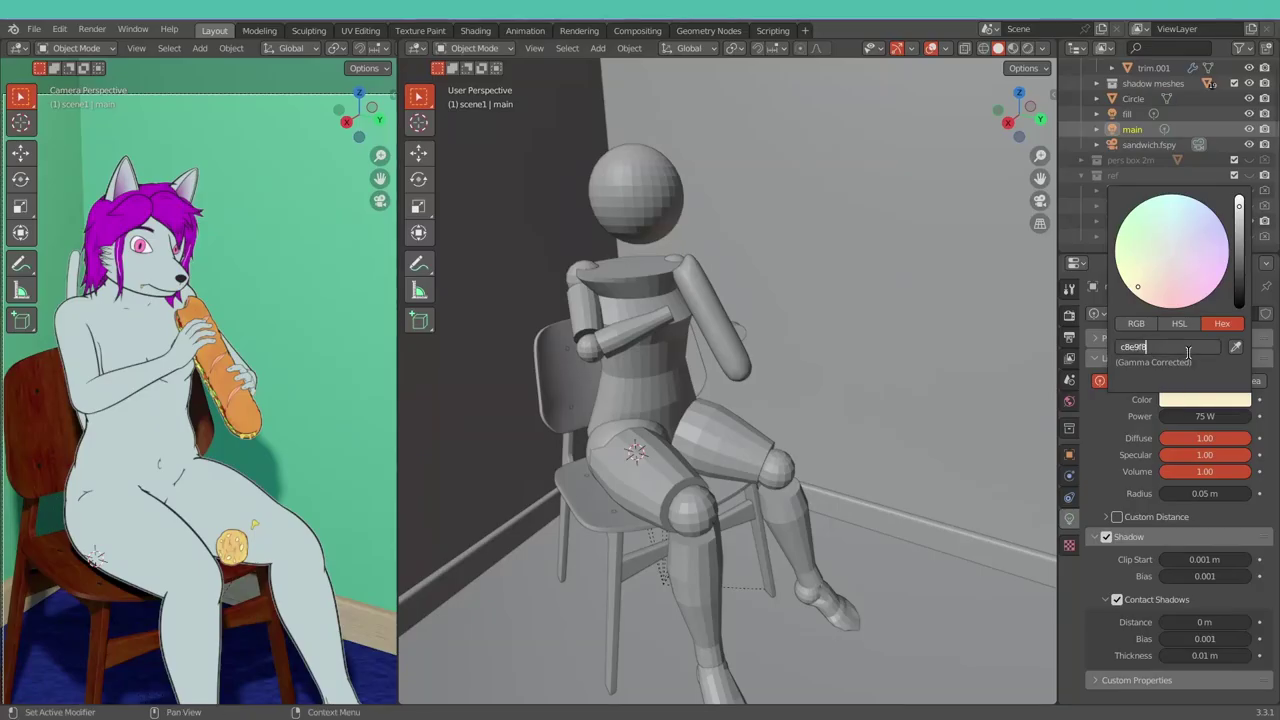
pyautogui.press('Return')
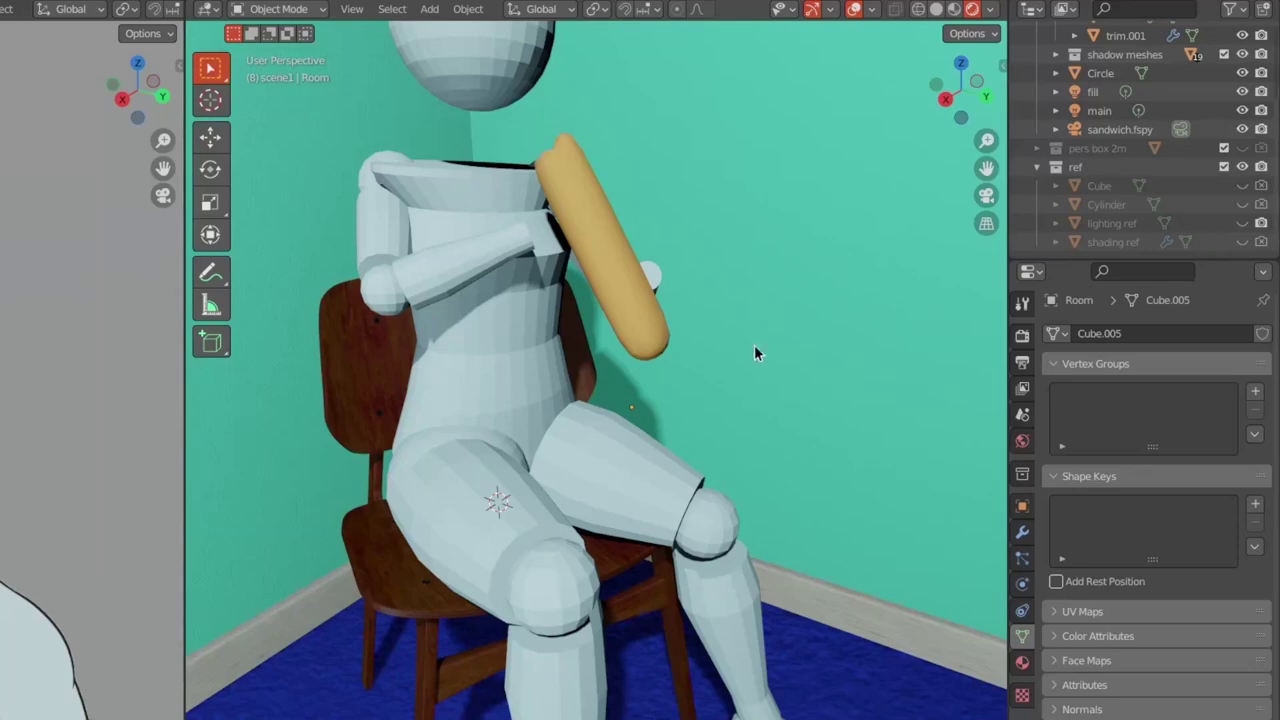
# - Add a white plane behind the seated mannequin as a lighting reference and show its base colour as Hex
pyautogui.hotkey('shift', 'a')
pyautogui.moveTo(743, 348)
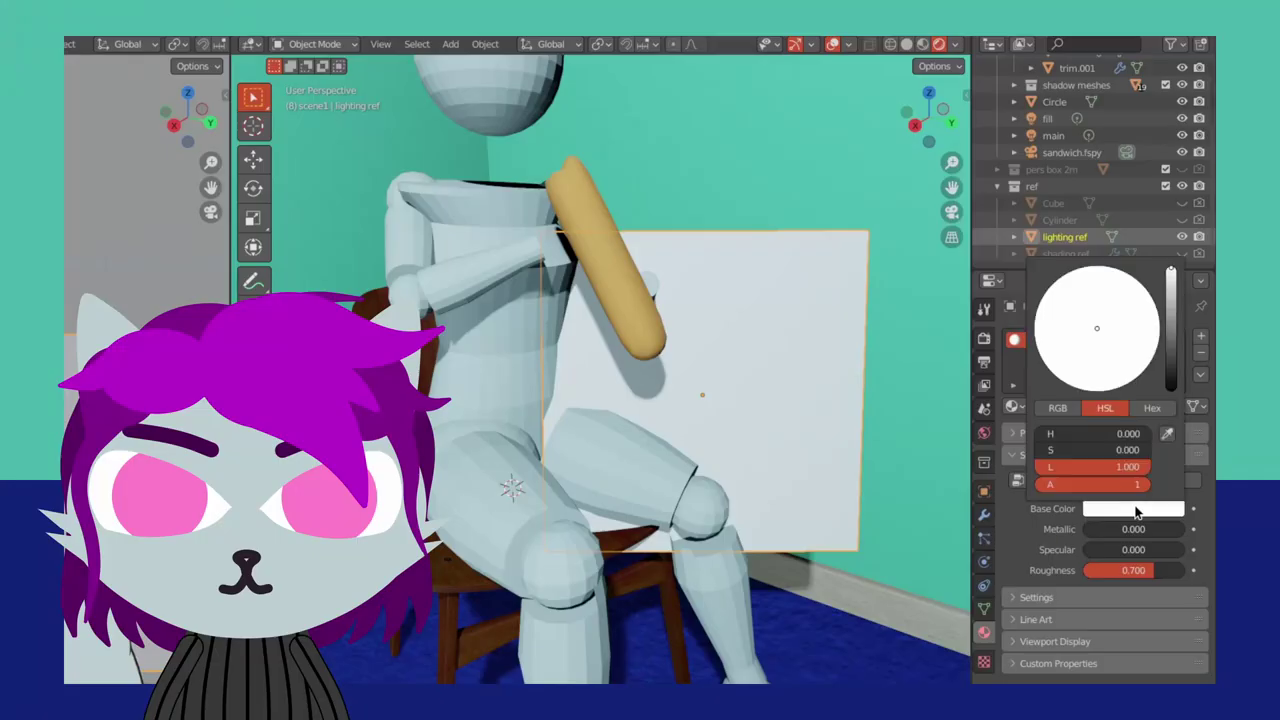
pyautogui.click(1150, 410)
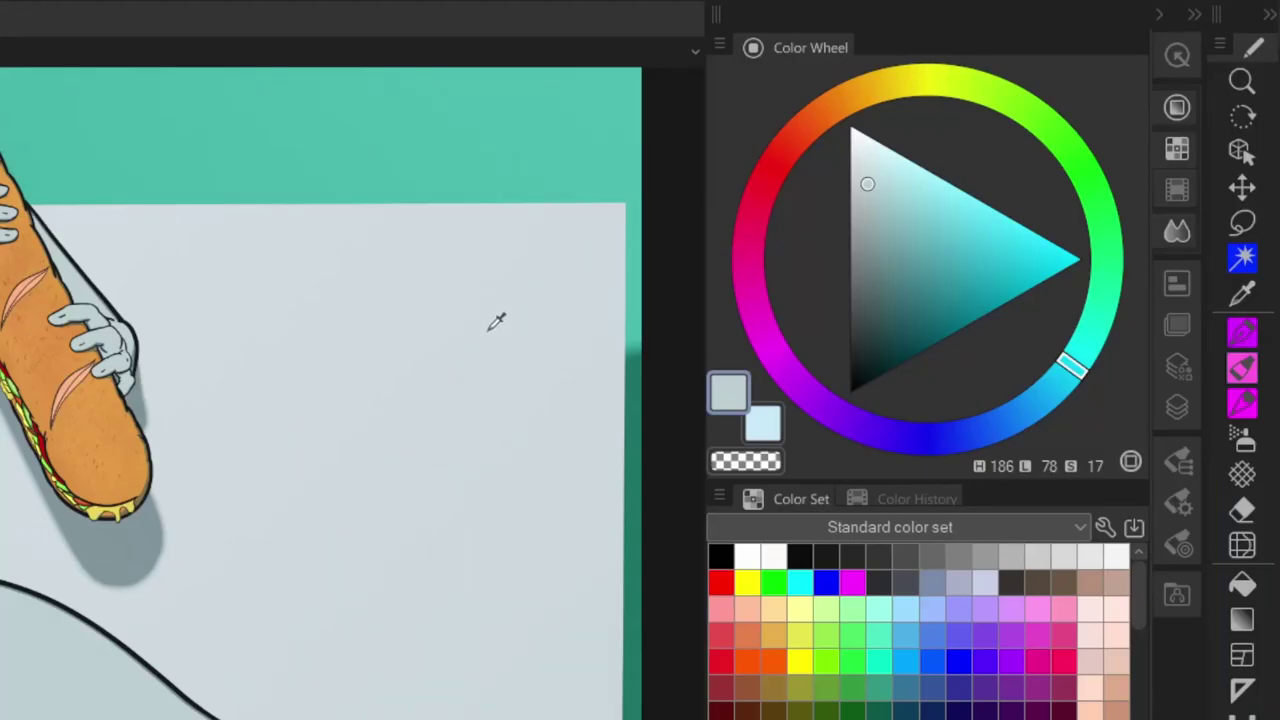
# - Sample the off-white of the lit reference plane beside the sandwich in Clip Studio Paint
pyautogui.click(496, 321)
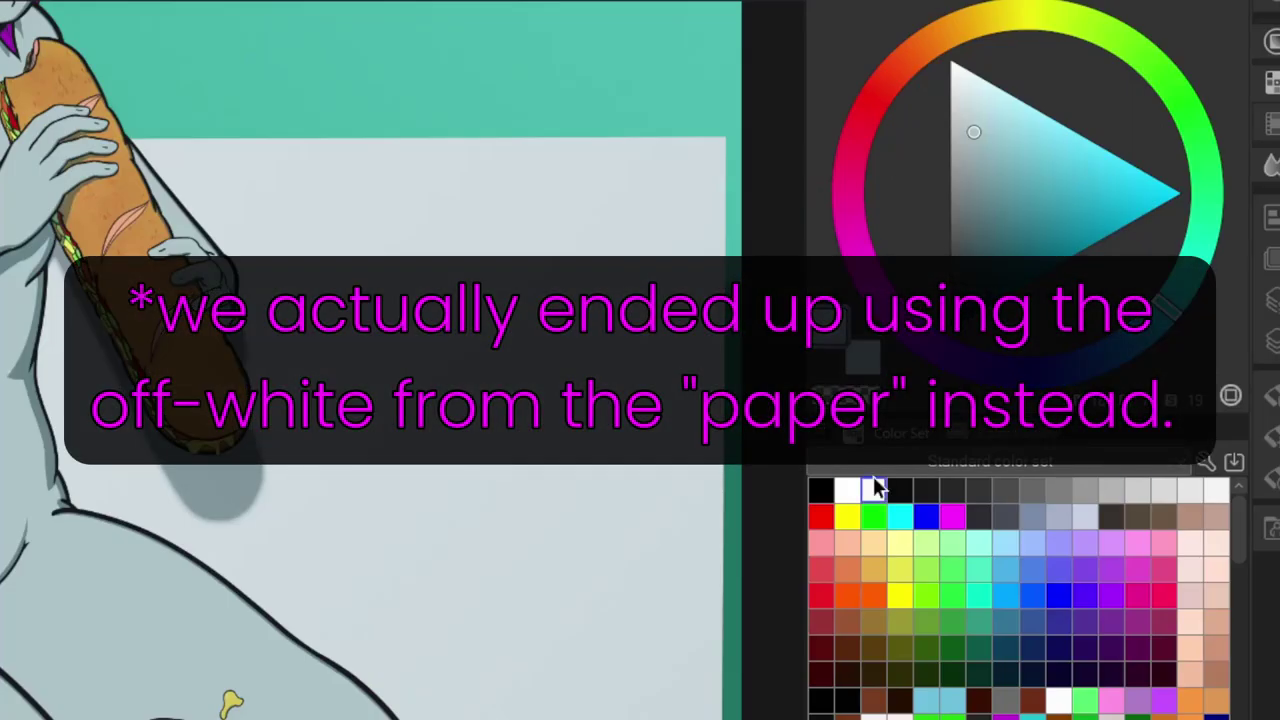
pyautogui.click(534, 320)
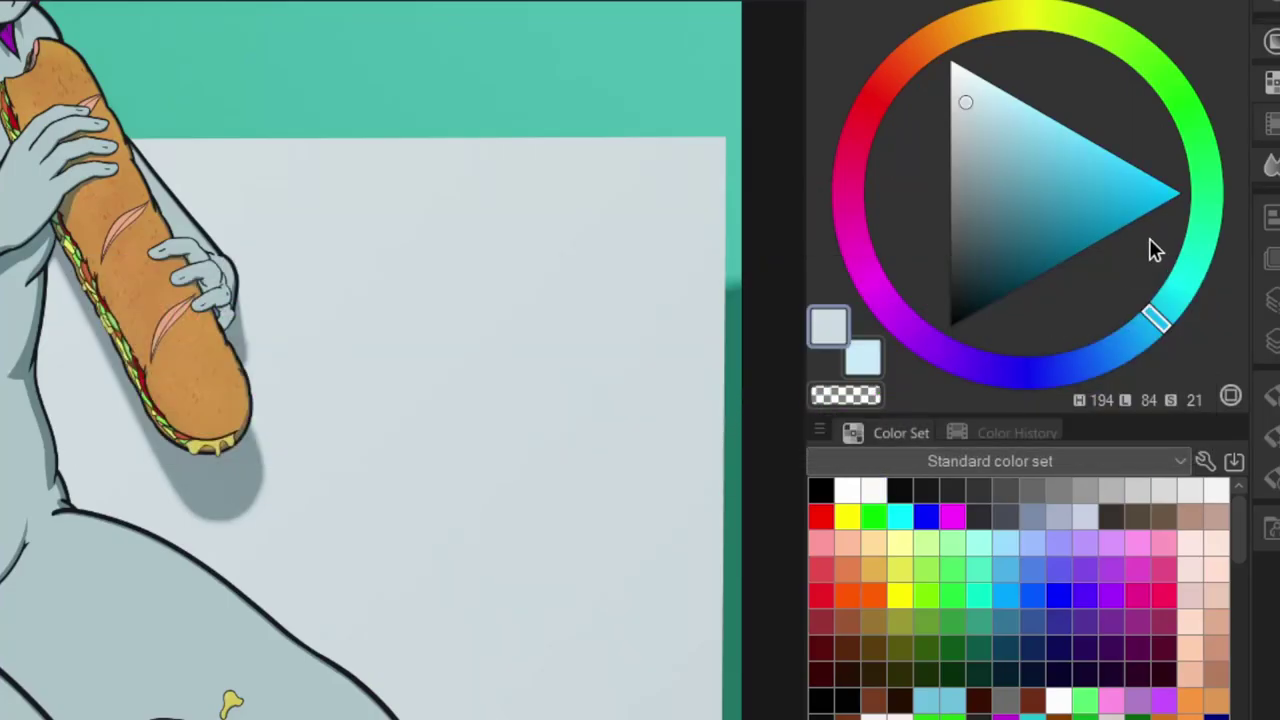
# - Edit the HLS values of the 10 % Multiply layer's layer colour, and sample the shadow colour beneath the sandwich
pyautogui.click(1267, 352)
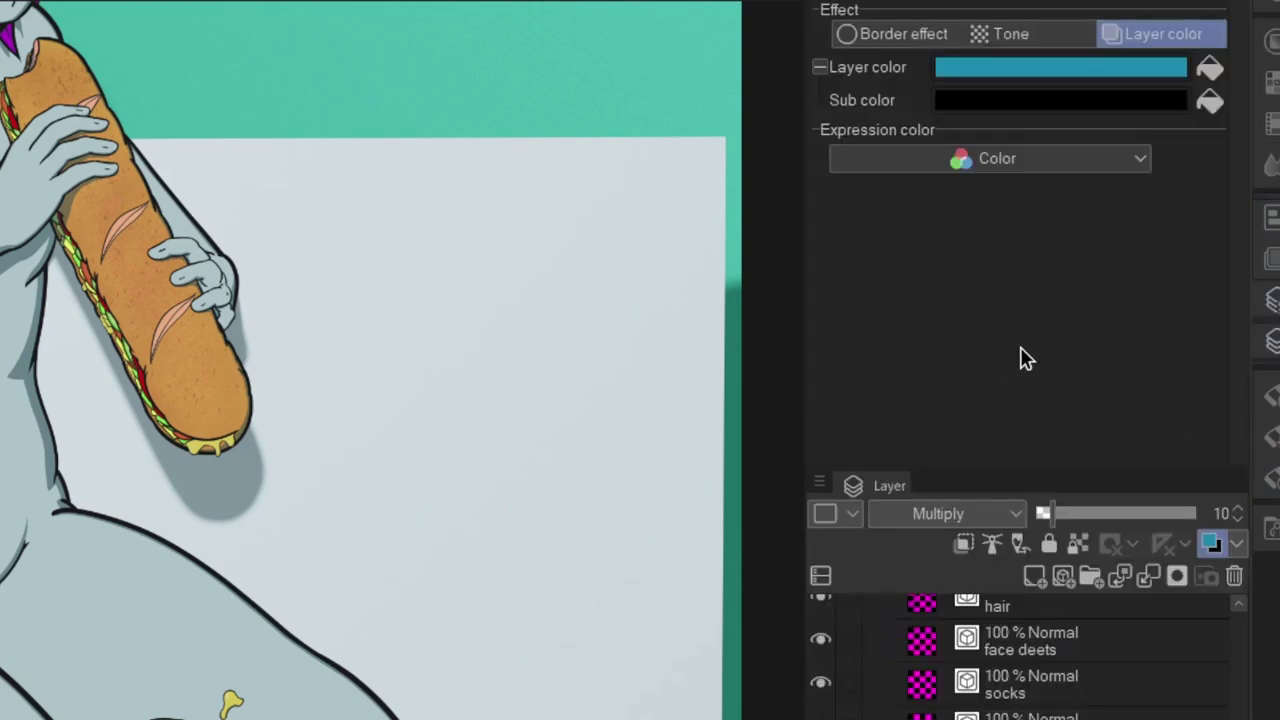
pyautogui.click(1150, 72)
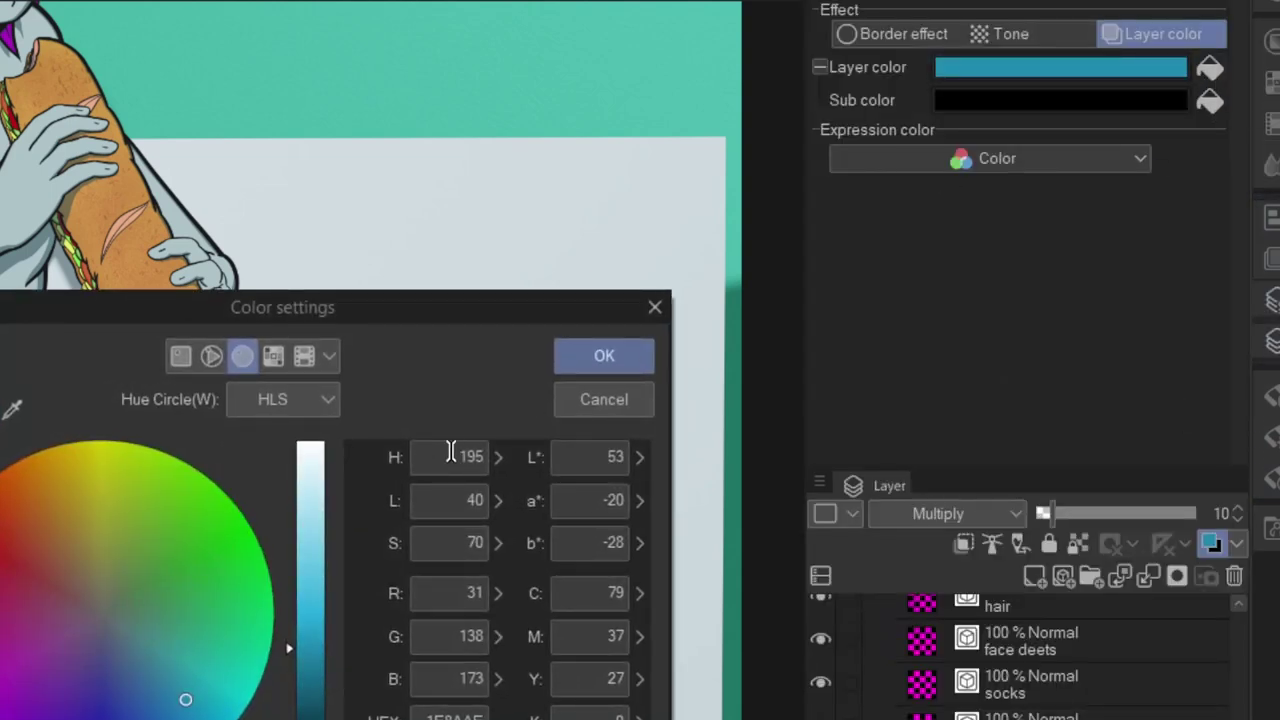
pyautogui.click(482, 502)
pyautogui.press('Tab')
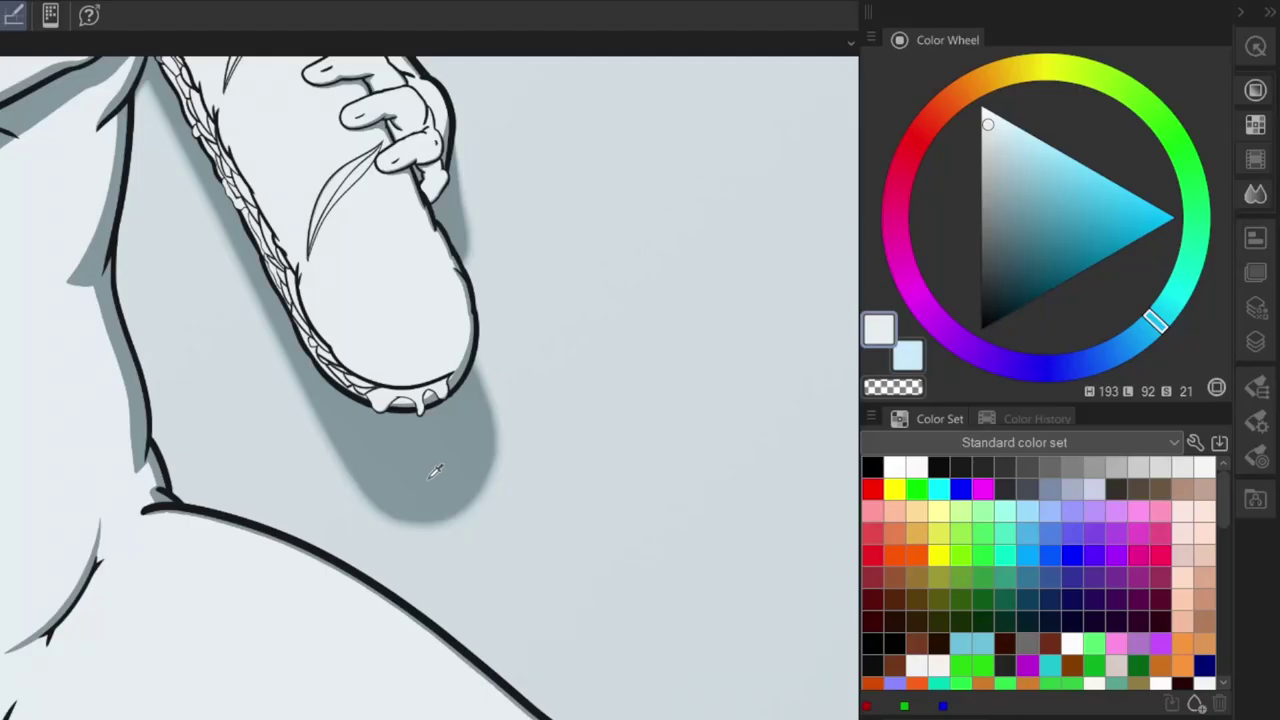
pyautogui.click(435, 472)
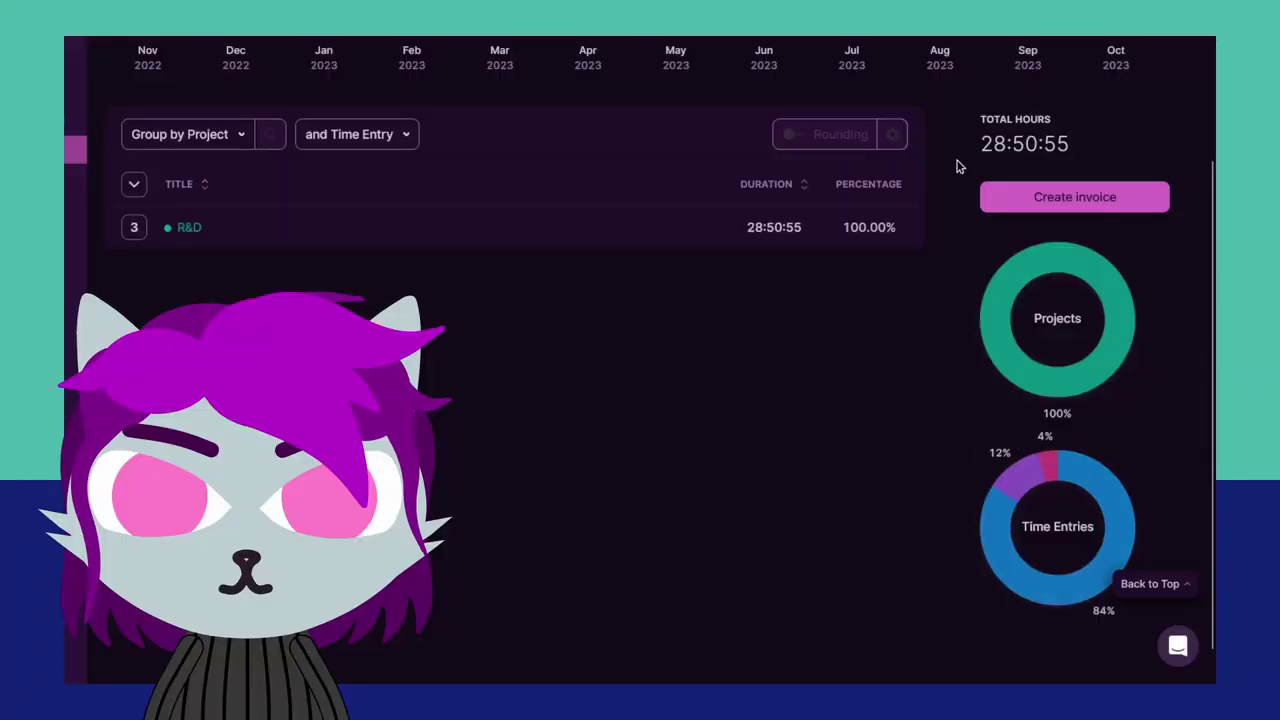
# - Examine the total hours and the blender practice share in the time tracking report
pyautogui.moveTo(978, 143); pyautogui.dragTo(1186, 164)
pyautogui.moveTo(1006, 533)
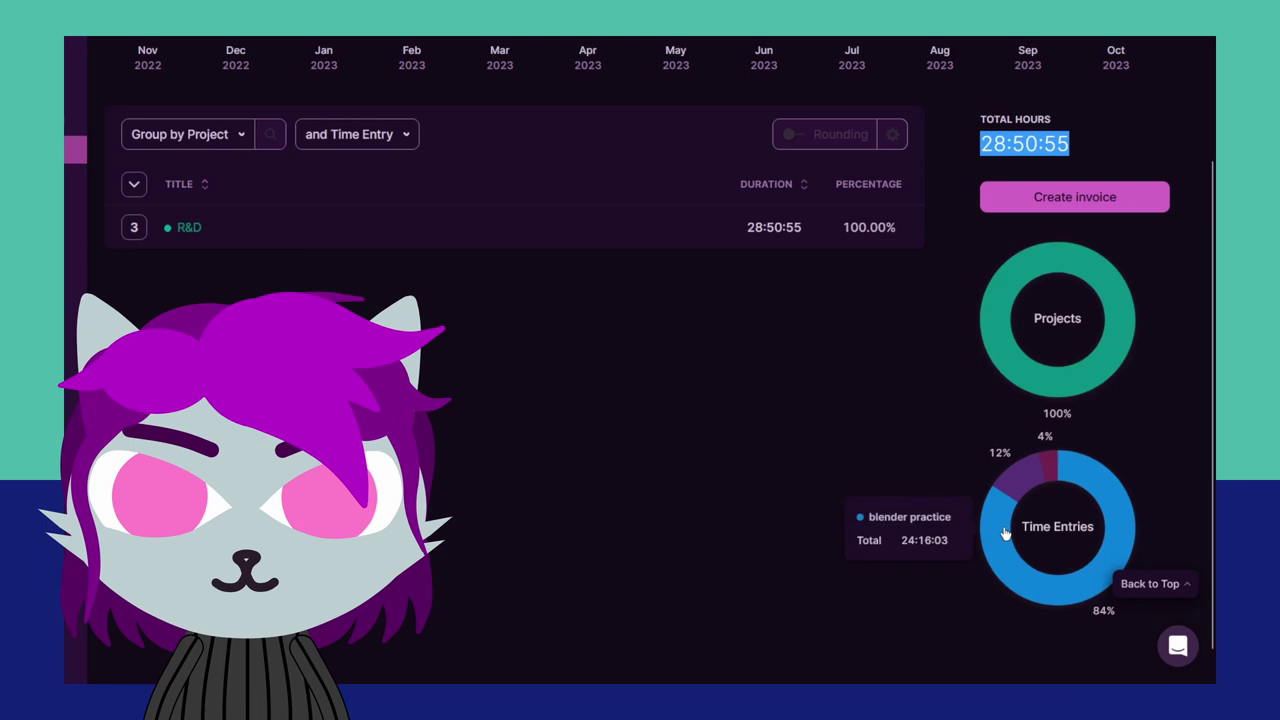